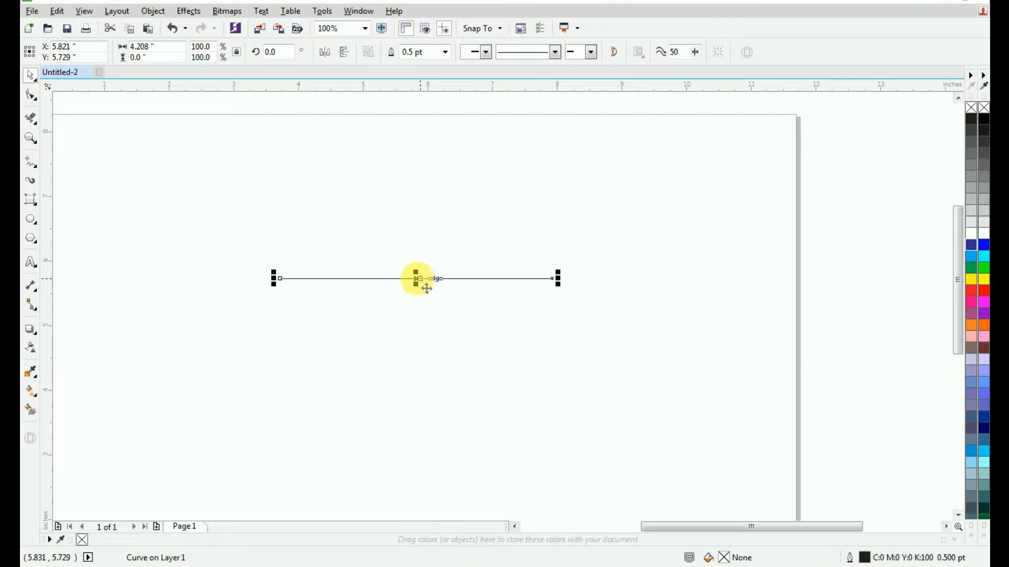
Duplicate the horizontal line downward at intervals of about 0.31 inch to make five evenly spaced parallel lines
left_click_drag(426, 288, 424, 308)
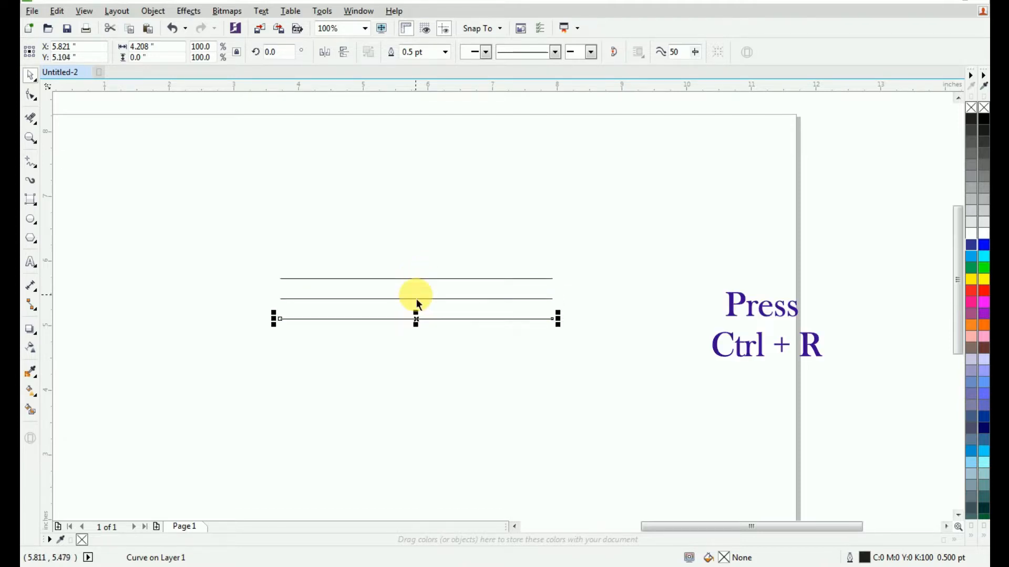
key("ctrl+r")
key("ctrl+r")
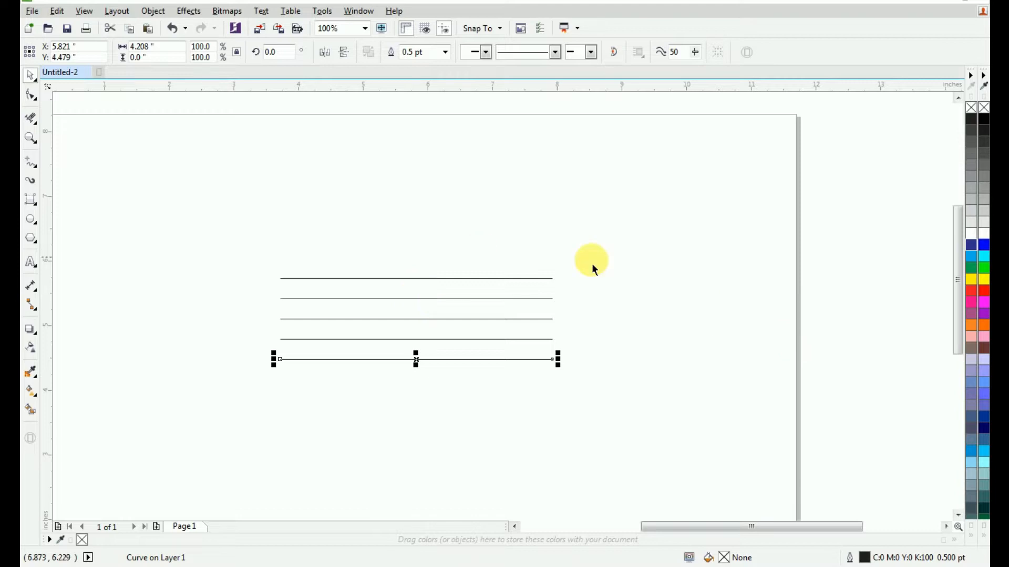
Stretch the five lines symmetrically to a width of about 5.25 inches and group them
left_click_drag(632, 248, 226, 419)
left_click_drag(572, 331, 603, 331)
right_click(427, 321)
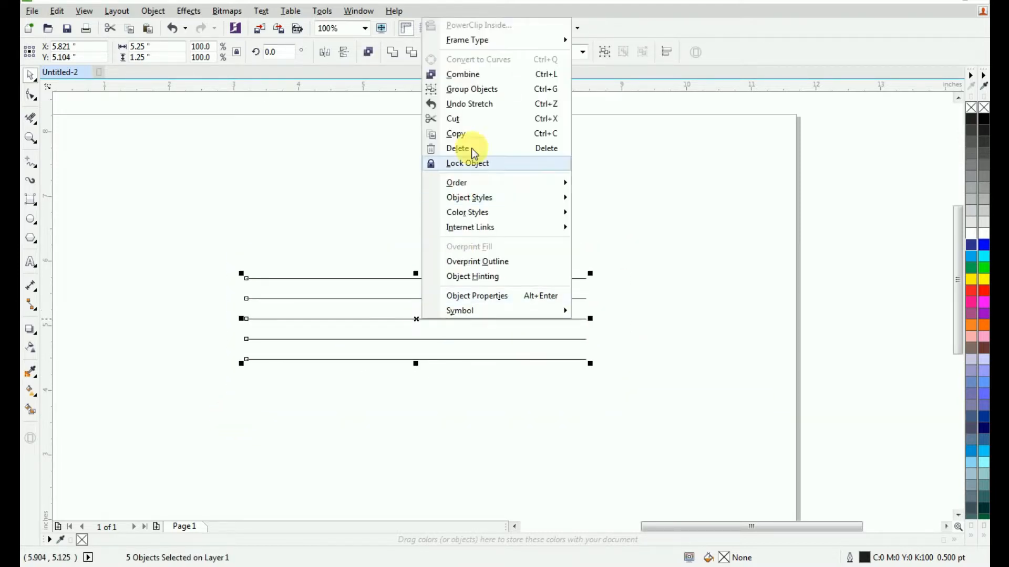
left_click(455, 90)
Copy and paste the group of lines in place and rotate the copy by 90 degrees
right_click(416, 315)
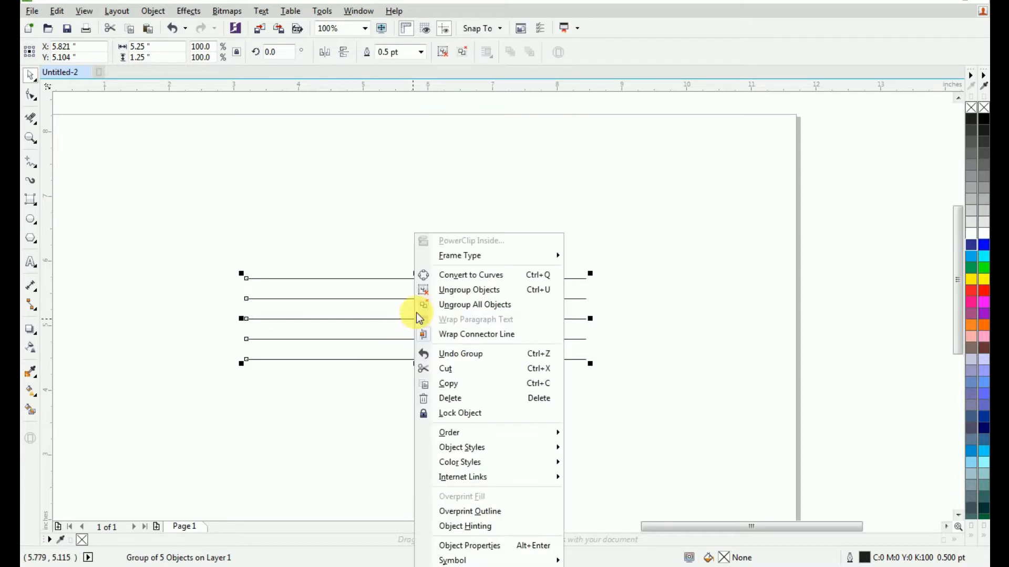
left_click(465, 383)
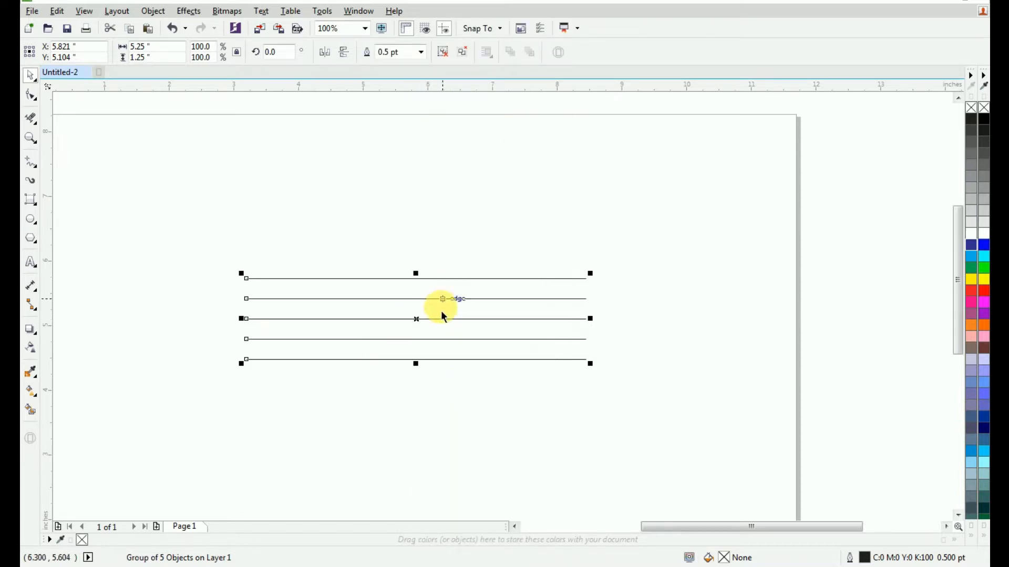
right_click(418, 318)
left_click(465, 383)
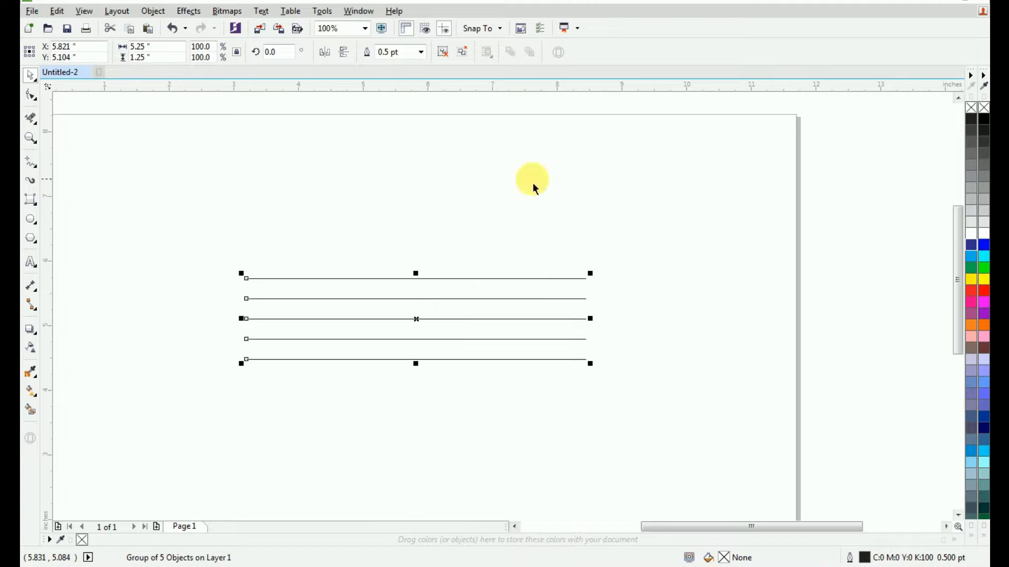
right_click(532, 182)
left_click(556, 266)
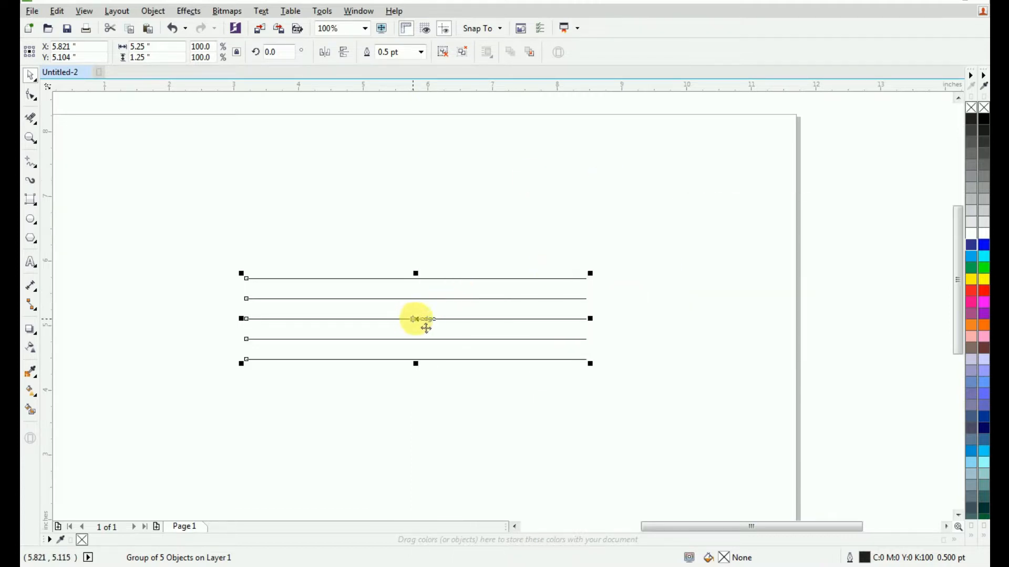
left_click(421, 321)
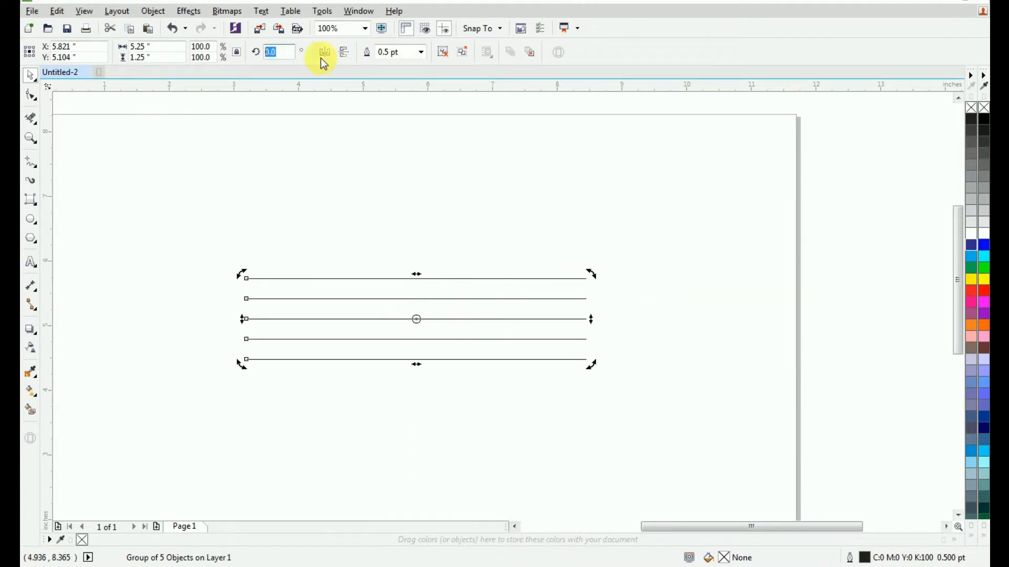
key("Return")
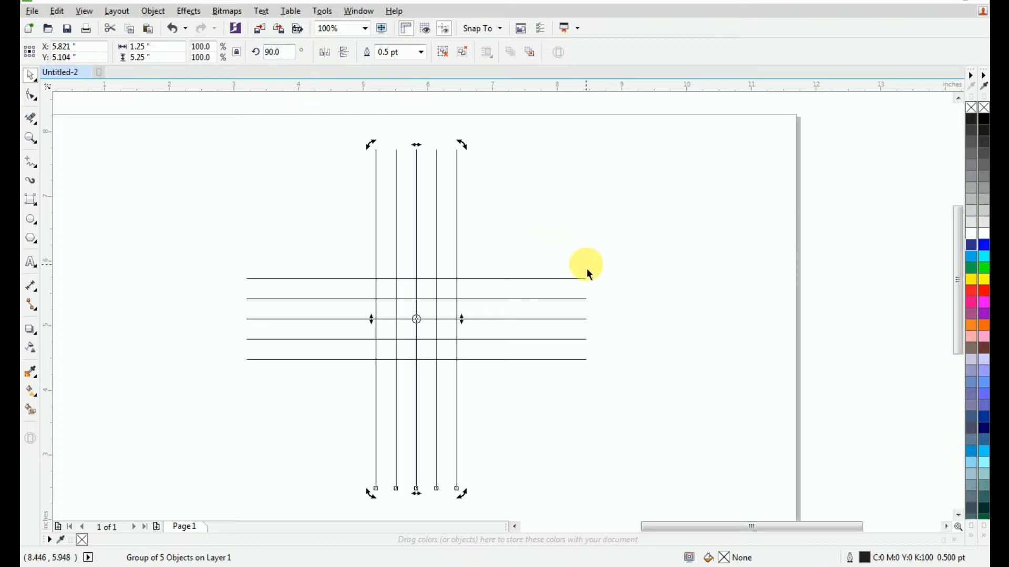
left_click(587, 270)
Group the horizontal and vertical line sets together and rotate the combined grid by 45 degrees
left_click_drag(686, 139, 216, 488)
right_click(417, 329)
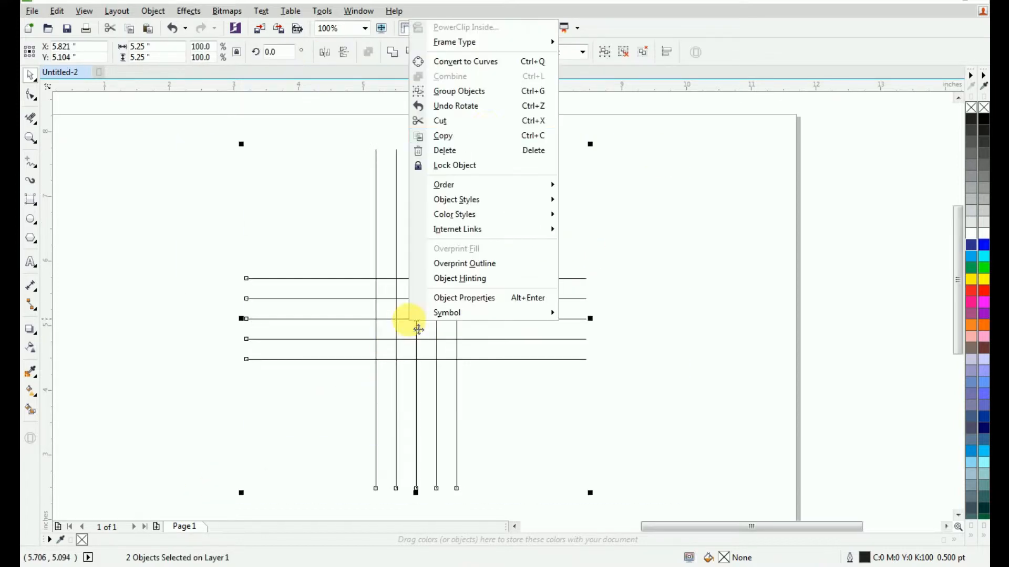
left_click(484, 91)
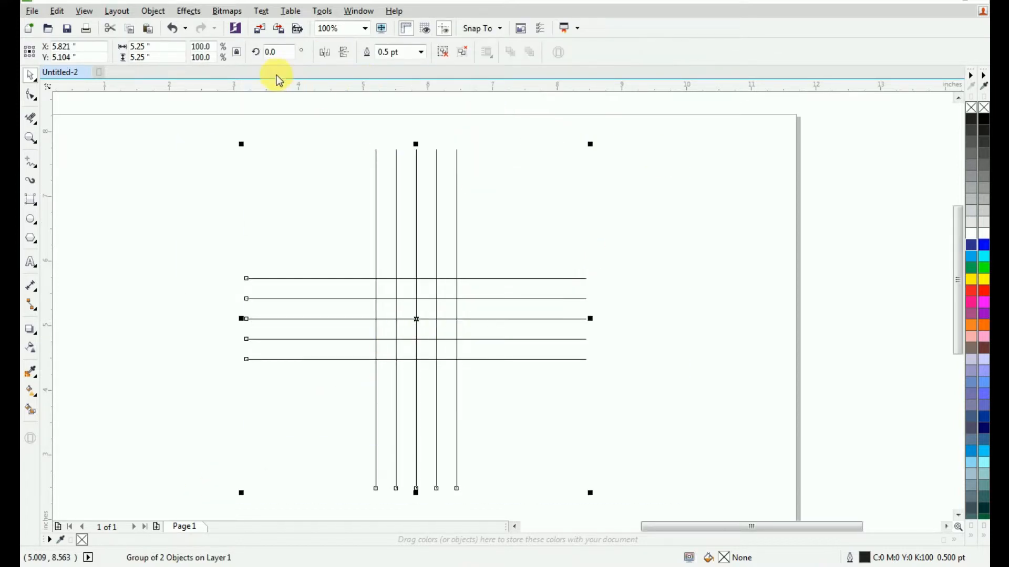
type("45")
key("Return")
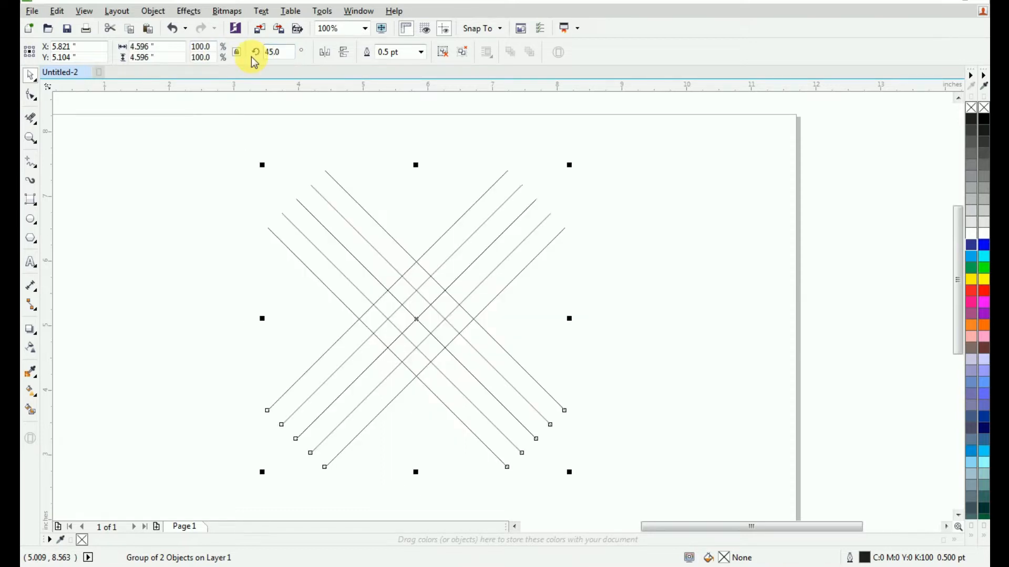
scroll(502, 191, "down", 2)
scroll(637, 271, "up", 2)
left_click(582, 334)
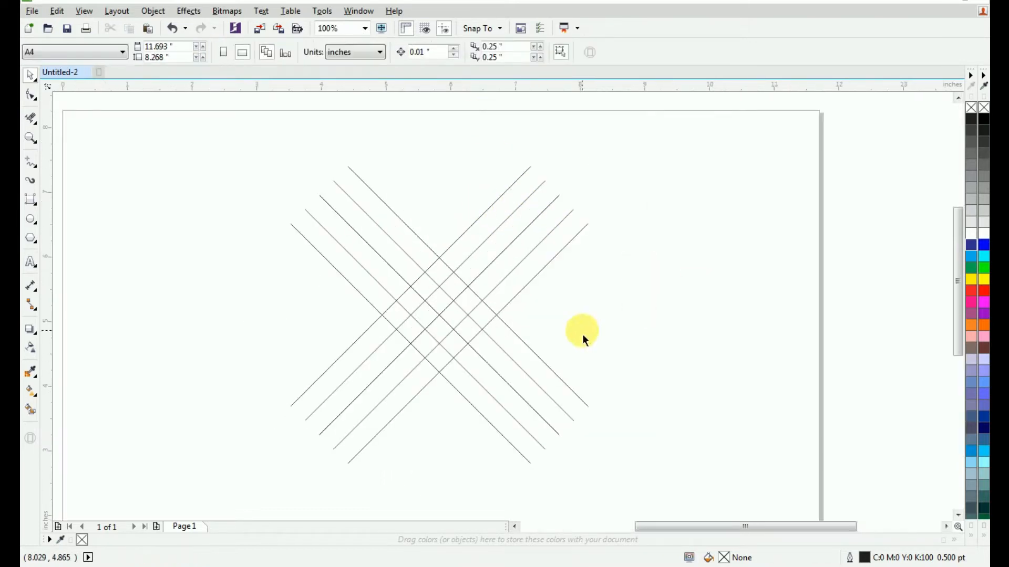
Draw a six-sided polygon about 1.41 by 1.63 inches and snap its top vertex to the grid's uppermost intersection
scroll(445, 283, "up", 1)
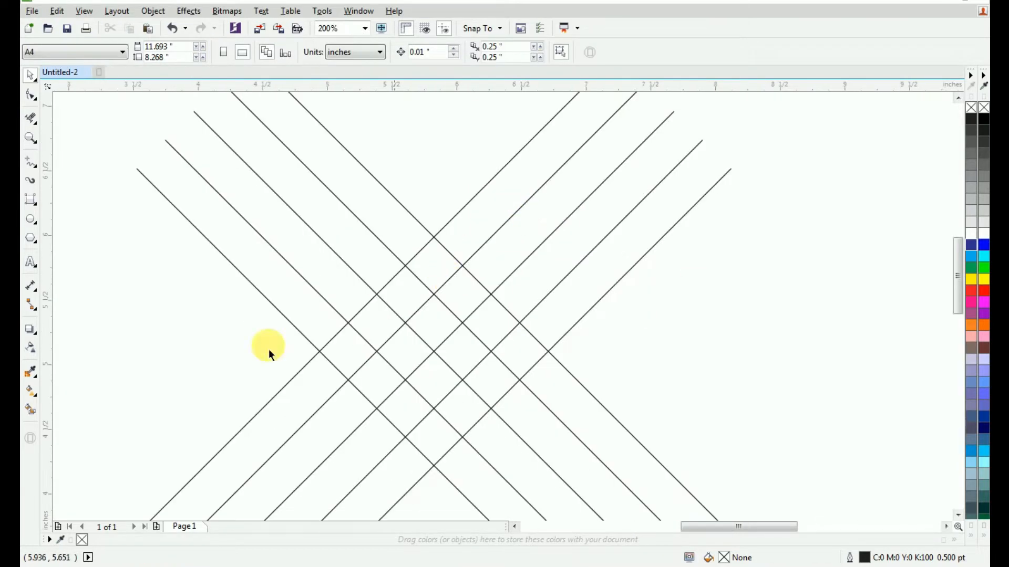
left_click(31, 240)
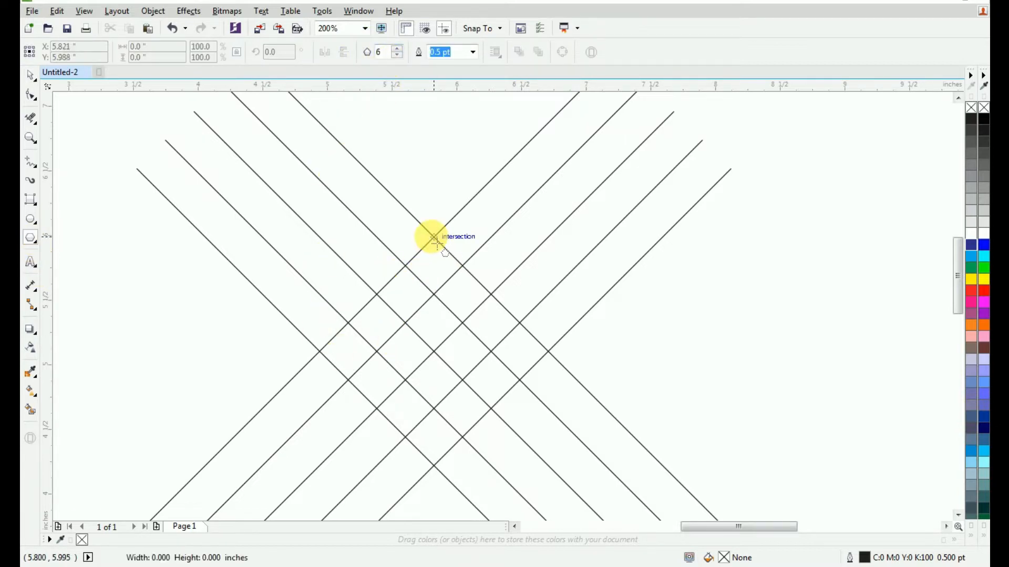
mouse_move(434, 237)
left_mouse_down()
mouse_move(274, 445)
mouse_move(234, 451)
left_mouse_up()
left_click(31, 75)
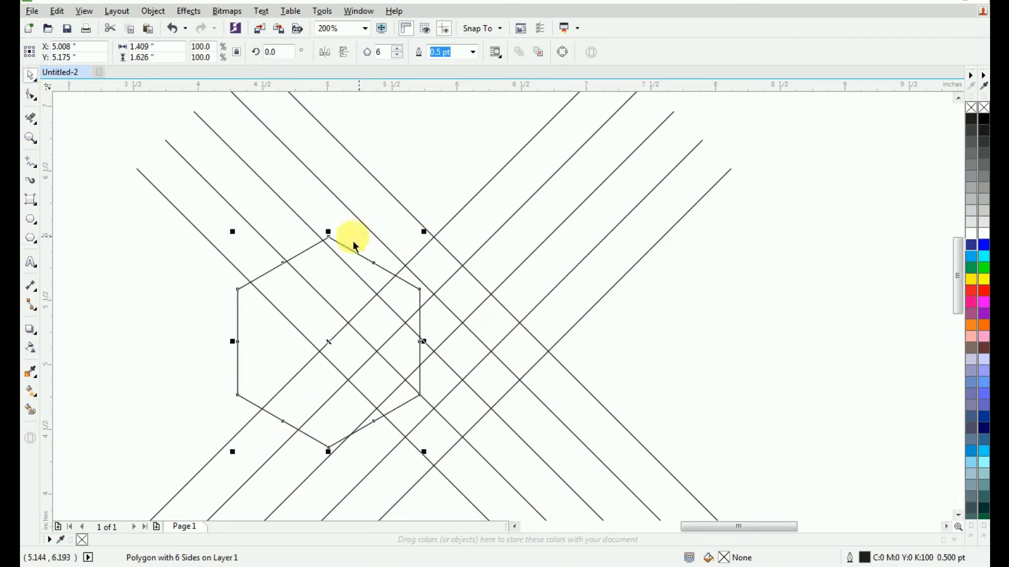
left_click_drag(328, 237, 434, 237)
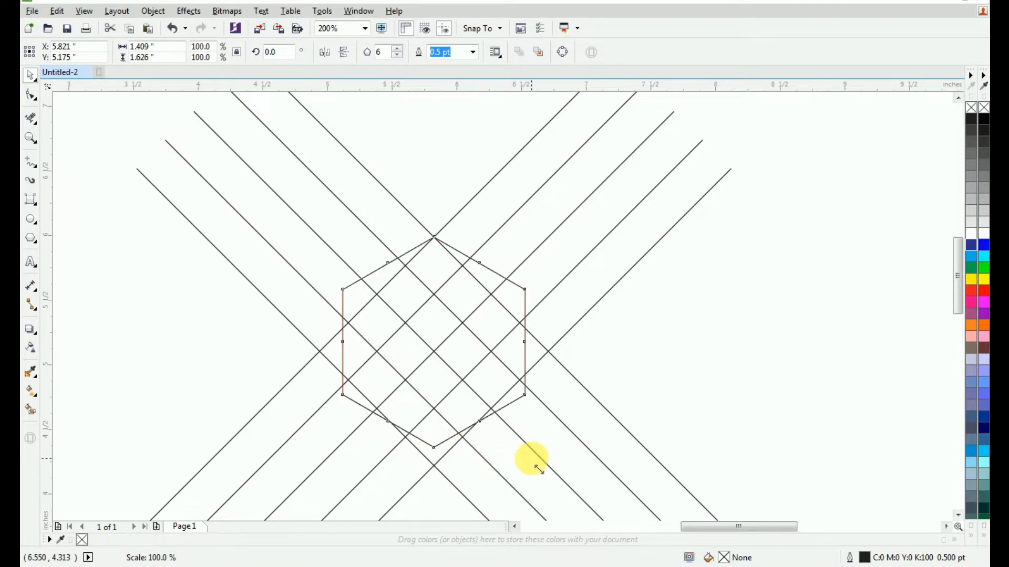
Resize the hexagon to about 1.58 by 1.77 inches so its top and bottom vertices meet the grid's uppermost and lowest intersections
left_click_drag(538, 468, 545, 479)
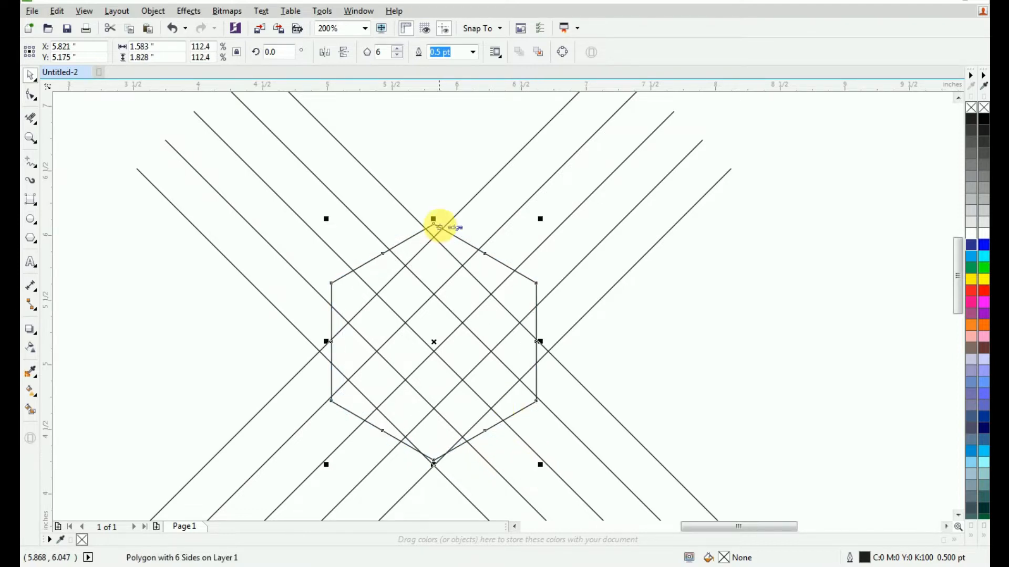
left_click_drag(434, 221, 432, 233)
scroll(434, 463, "up", 1)
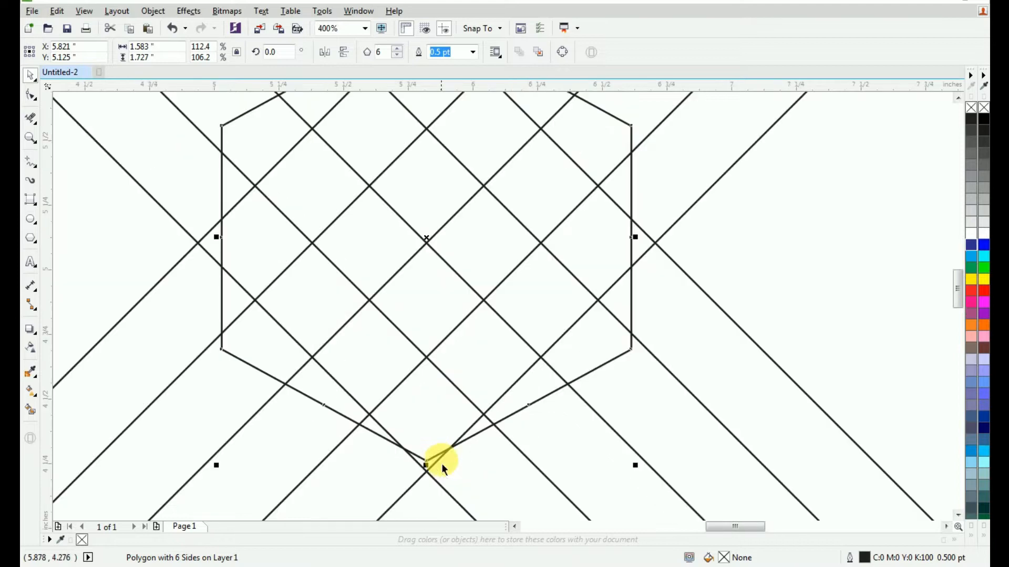
left_click_drag(436, 467, 430, 478)
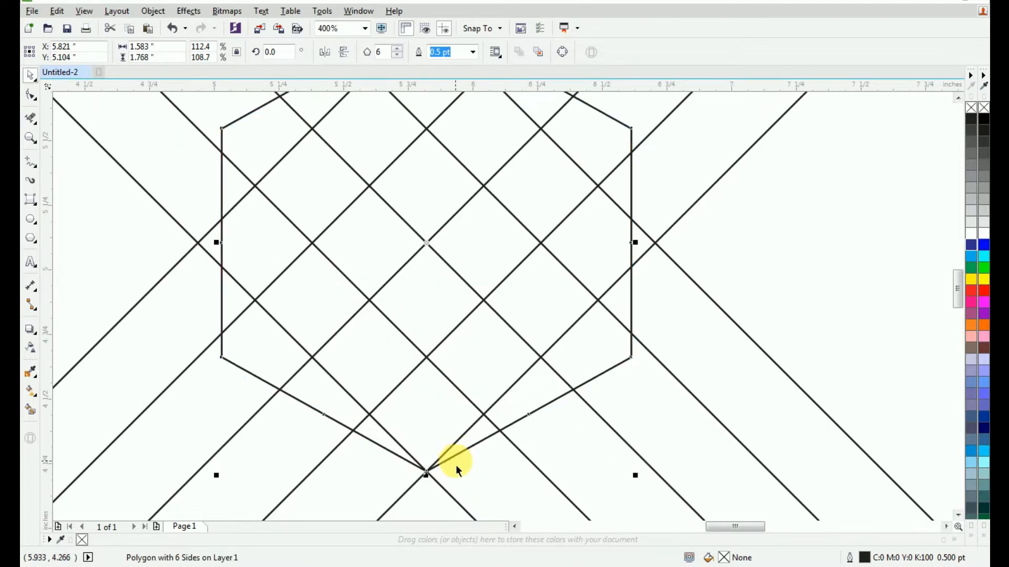
scroll(456, 465, "down", 1)
scroll(448, 466, "up", 1)
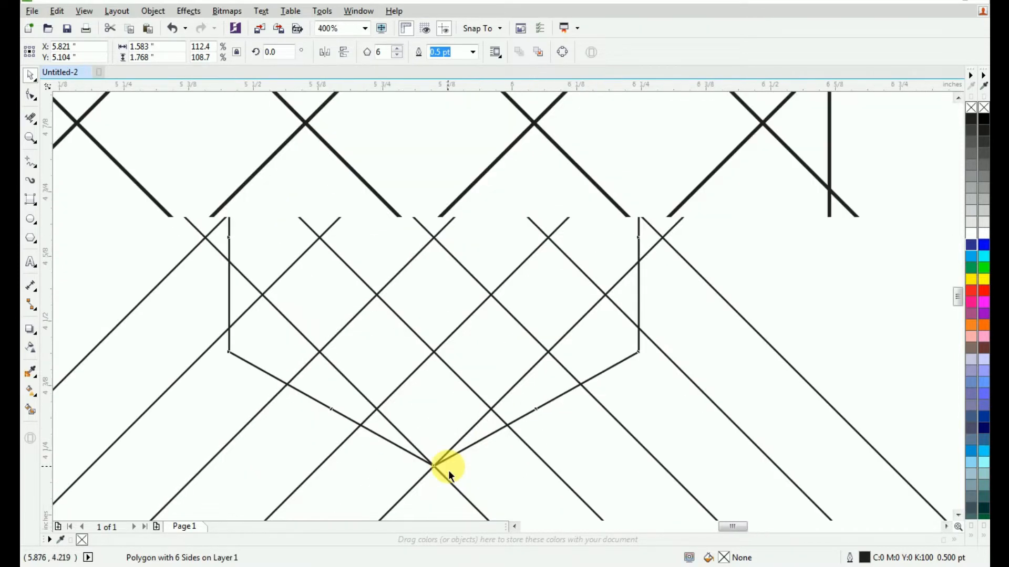
scroll(440, 466, "down", 2)
scroll(452, 222, "up", 4)
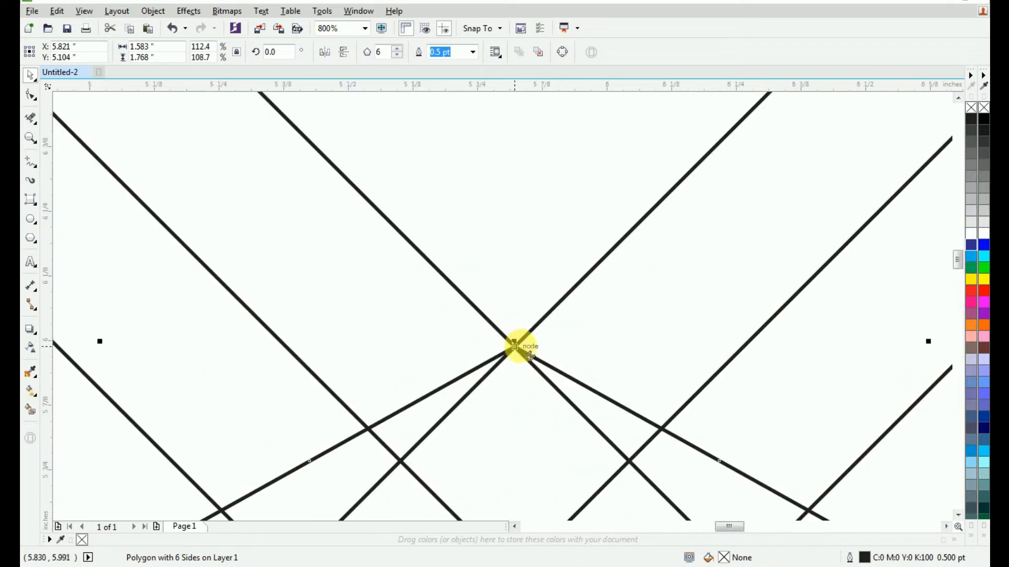
scroll(456, 266, "down", 3)
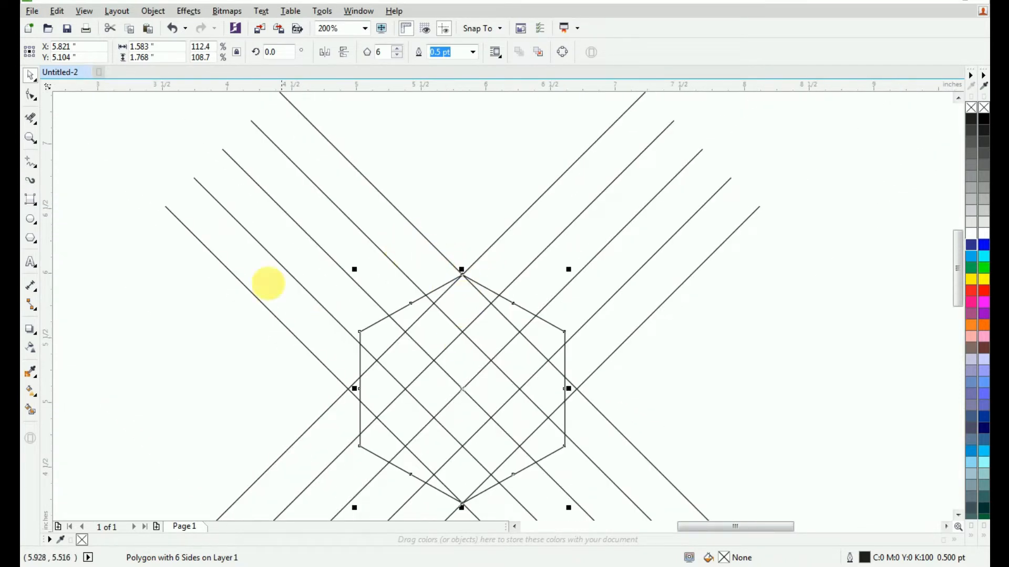
Remove the line segments crossing the upper-left band inside the hexagon with Virtual Segment Delete
left_click(35, 123)
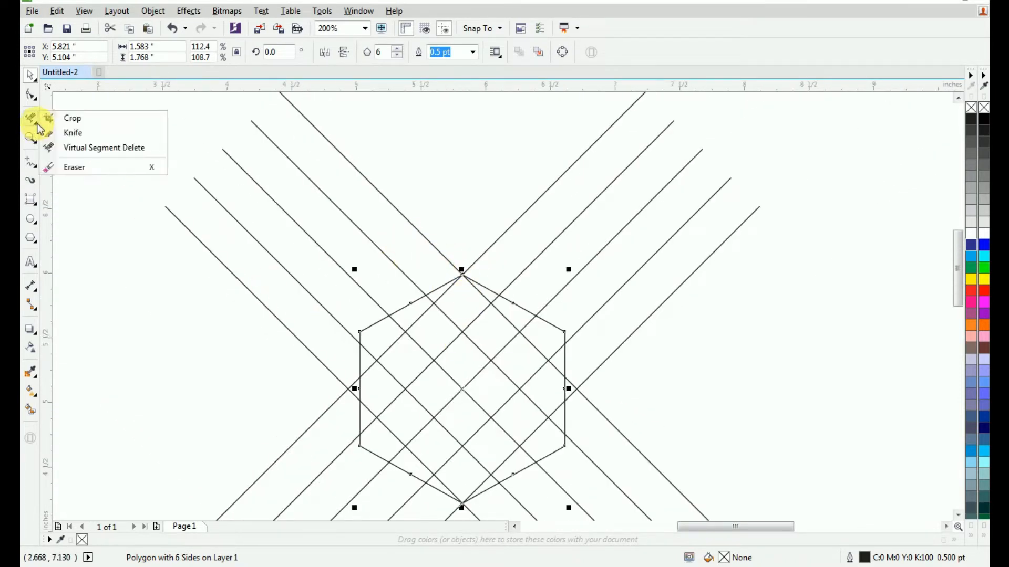
left_click(97, 152)
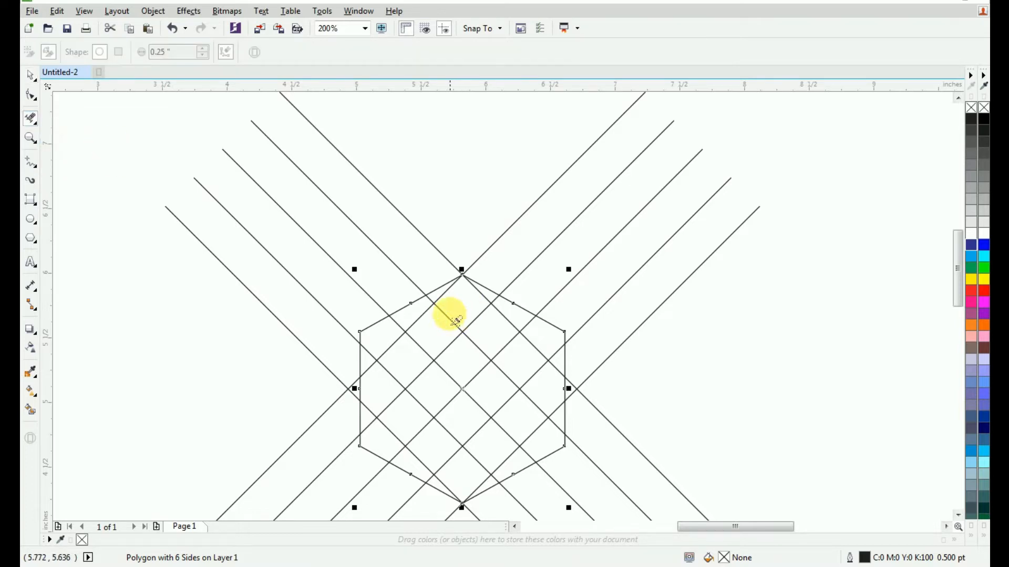
left_click(435, 306)
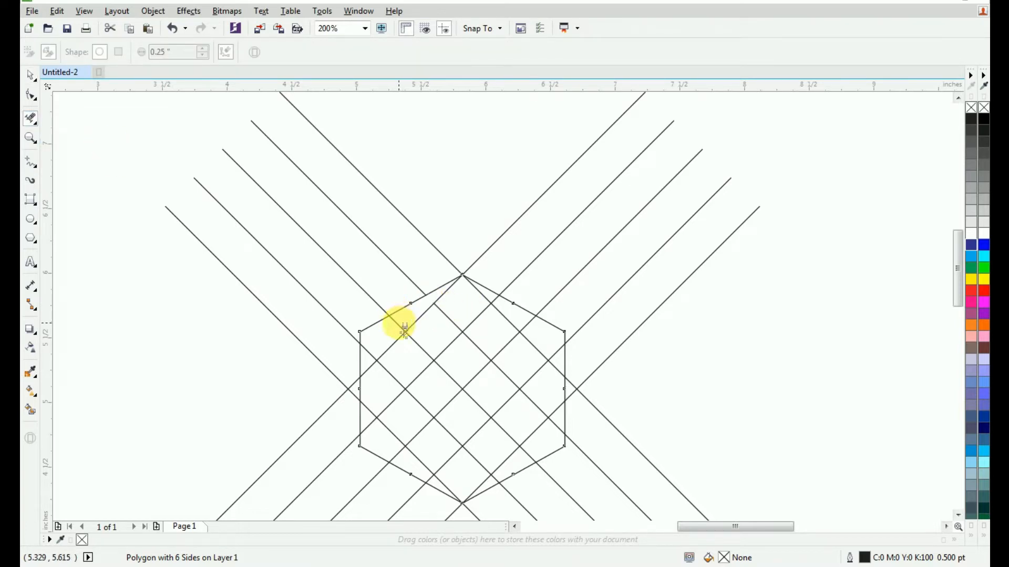
left_click(402, 328)
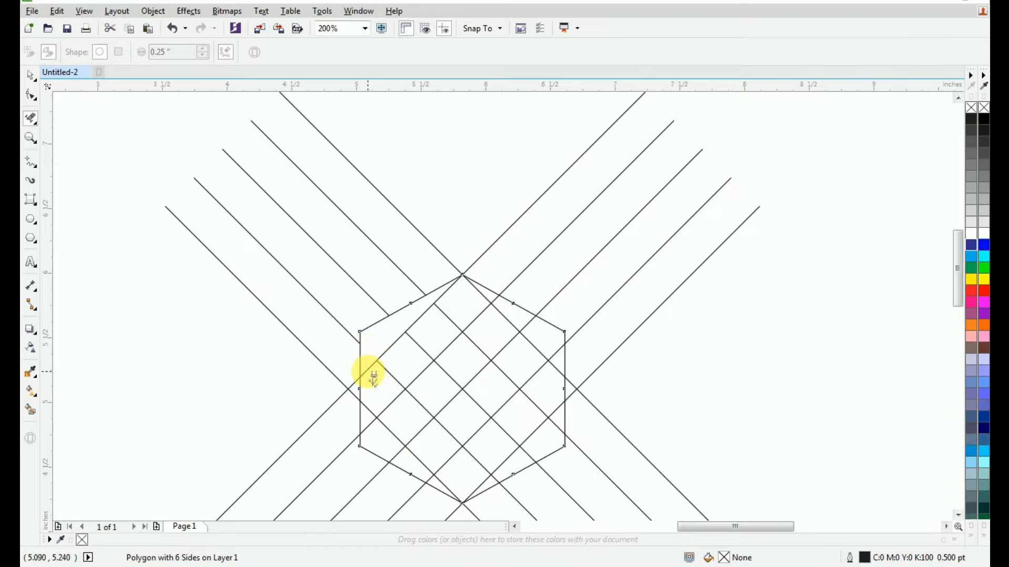
Delete the segments crossing the diagonal band that runs from the hexagon's left side toward its lower centre
key("z")
mouse_move(305, 260)
left_mouse_down()
mouse_move(563, 476)
mouse_move(582, 506)
left_mouse_up()
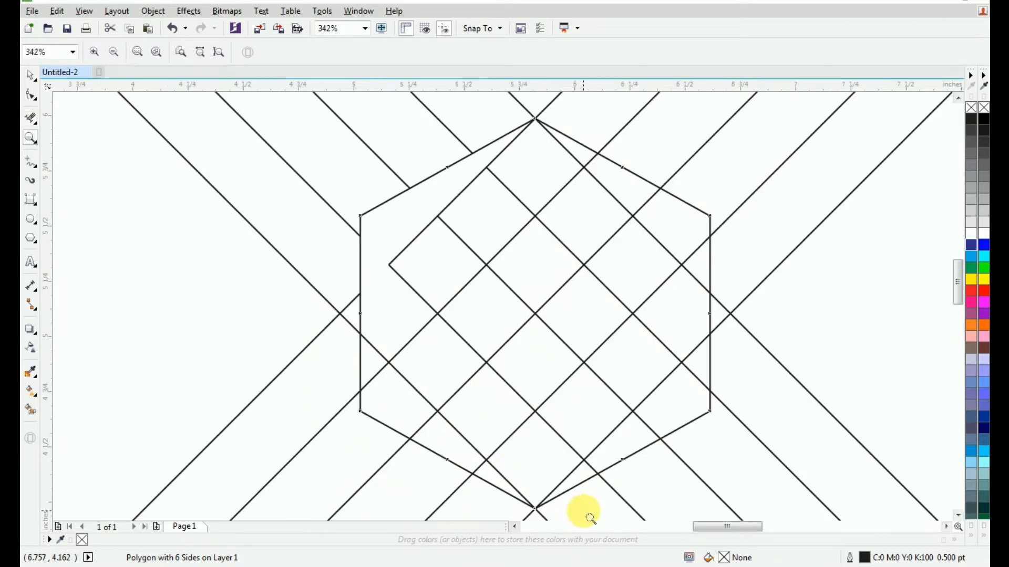
left_click(31, 118)
left_click(410, 340)
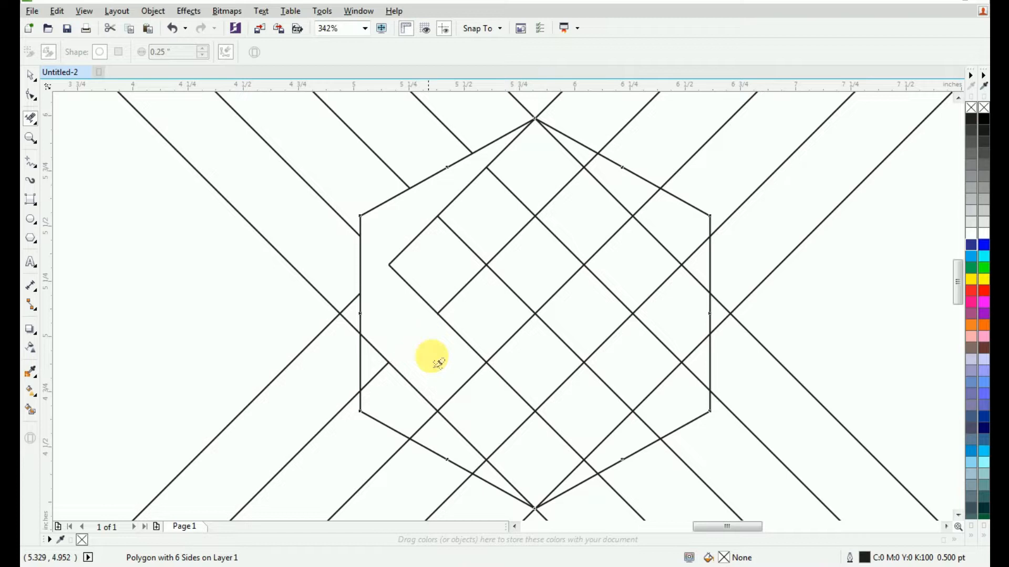
left_click(468, 381)
Clear the segments crossing the hexagon's lower-left edge band and the band rising right from its bottom vertex
left_click(380, 371)
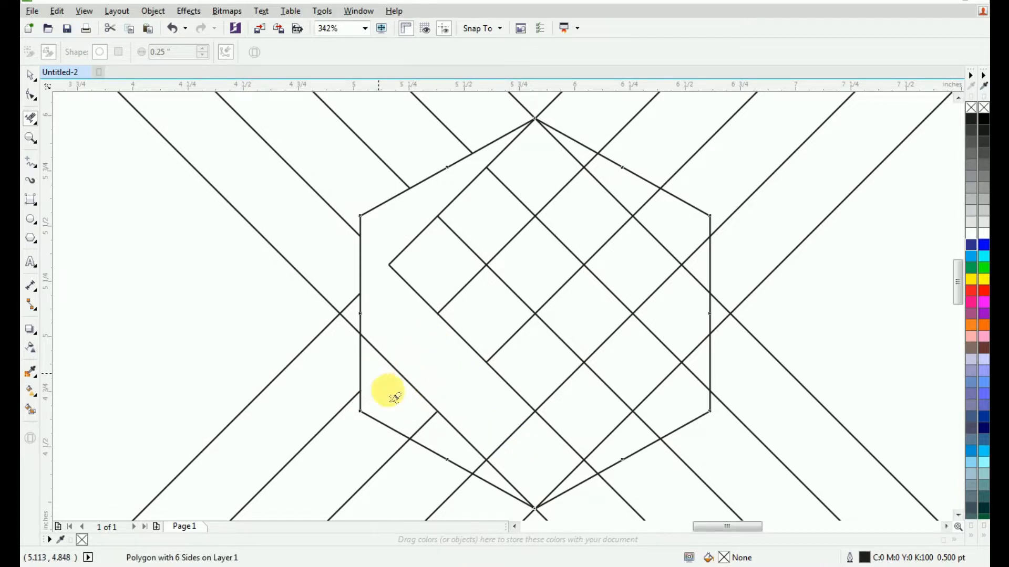
left_click(425, 425)
left_click(475, 467)
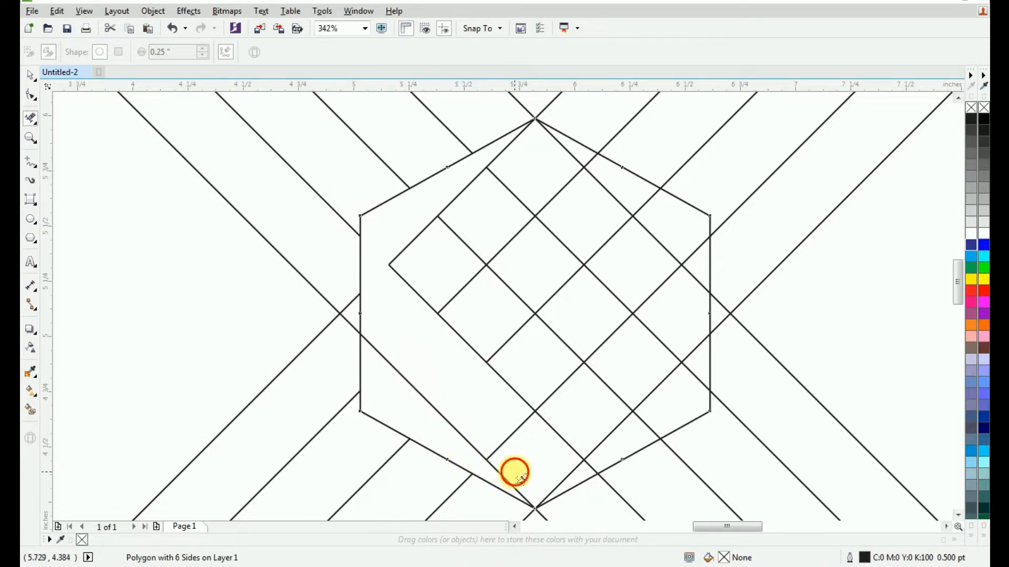
left_click(508, 480)
left_click(560, 435)
left_click(608, 387)
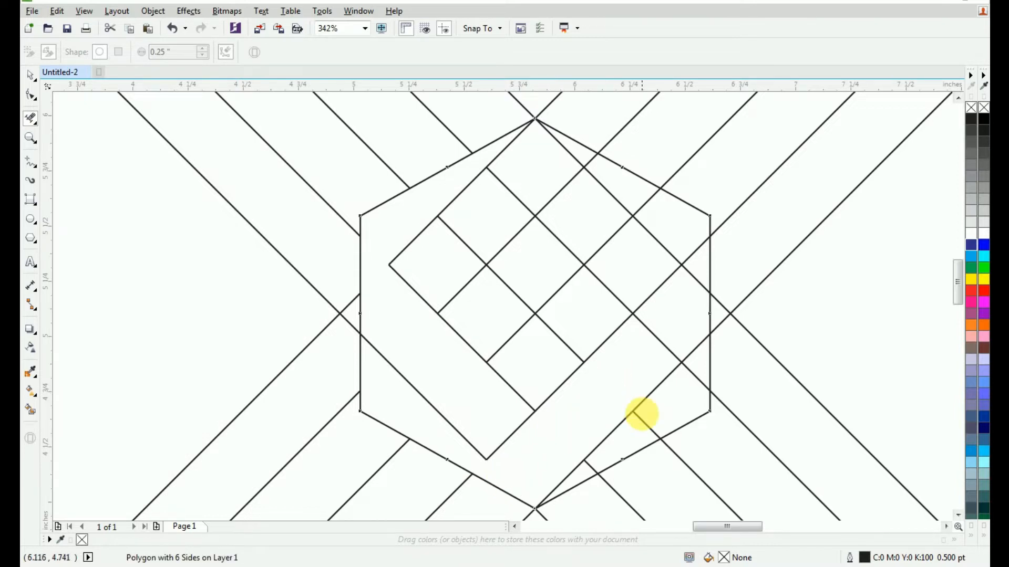
Smart Fill the hexagon's bottom V-shaped band with red and the band along its left side with yellow
left_click(30, 412)
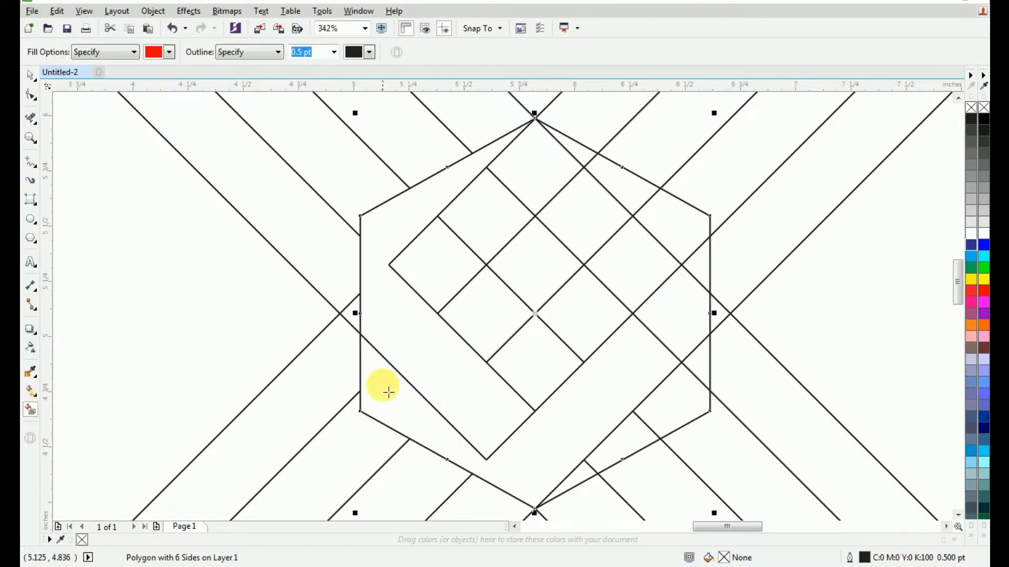
left_click(367, 335)
left_click(170, 52)
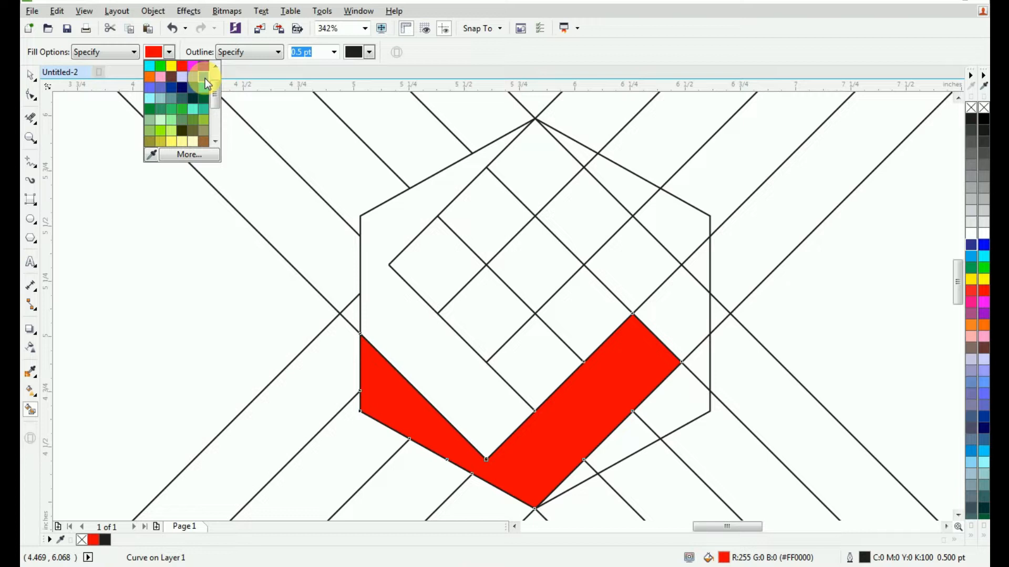
left_click(173, 71)
left_click(394, 294)
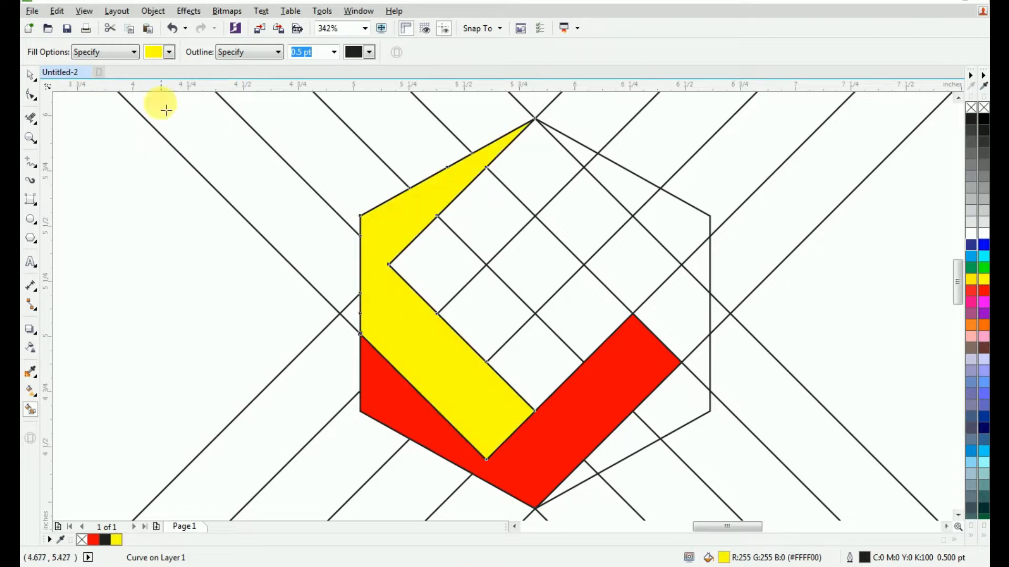
Create a copy of the red and yellow bands rotated 180° about the hexagon's centre to complete the ring
left_click(31, 75)
left_click(411, 412)
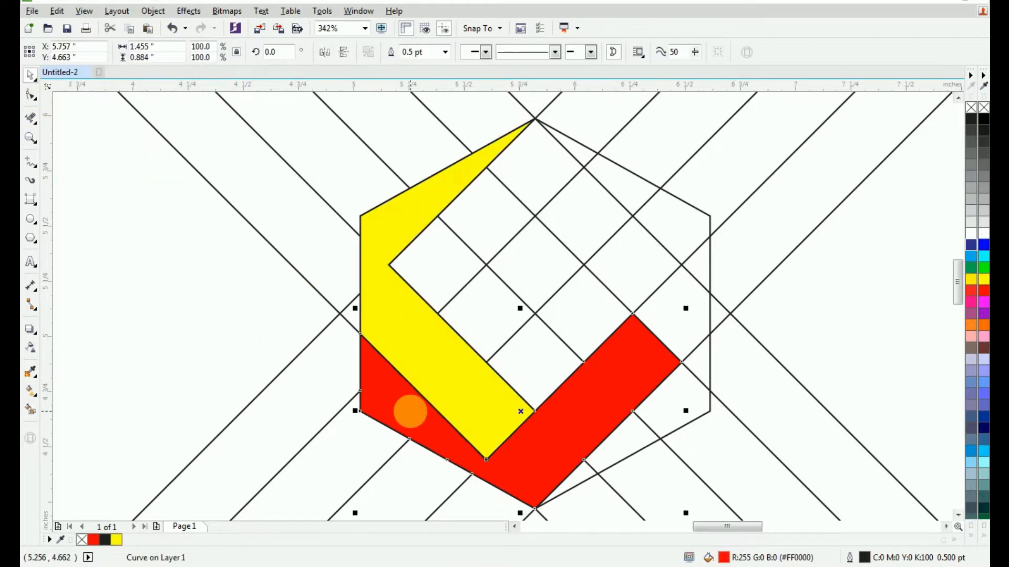
left_click(456, 317, "shift")
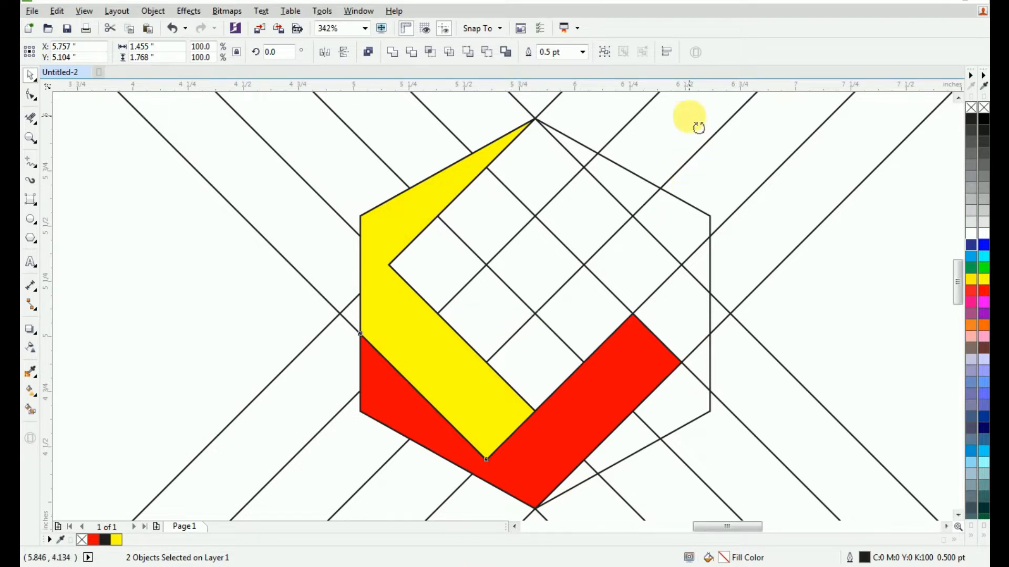
left_click_drag(699, 127, 473, 394)
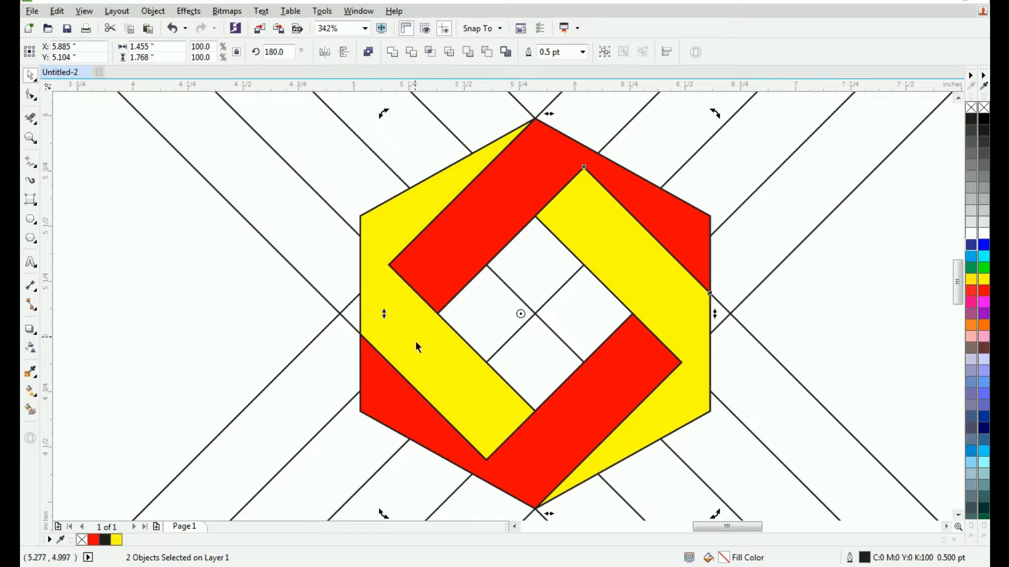
Select all four coloured bands and move them together off the line grid
left_click(383, 399)
scroll(537, 270, "down", 1)
left_click(580, 225)
left_click(318, 299, "shift")
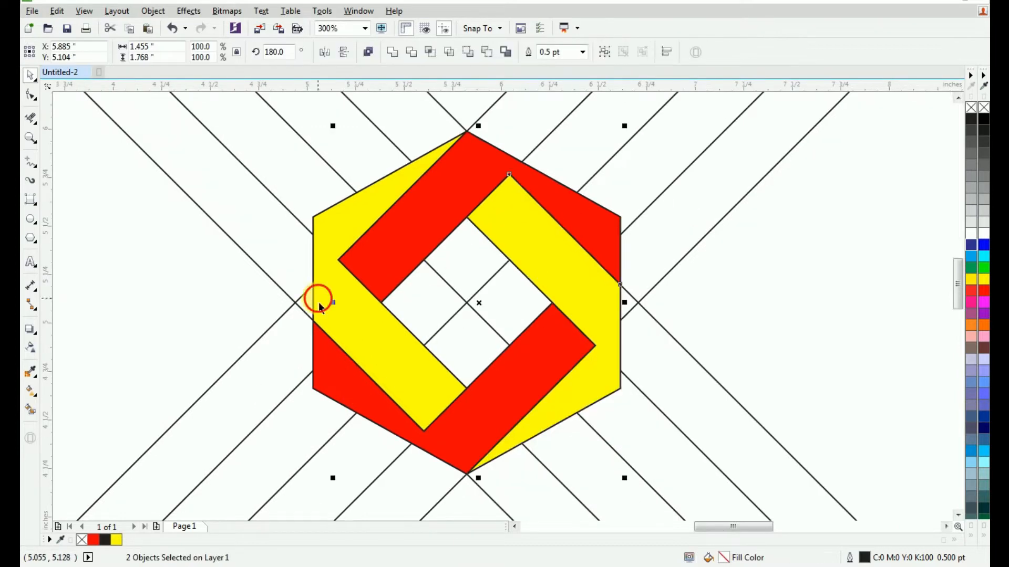
left_click(333, 380, "shift")
scroll(638, 322, "down", 2)
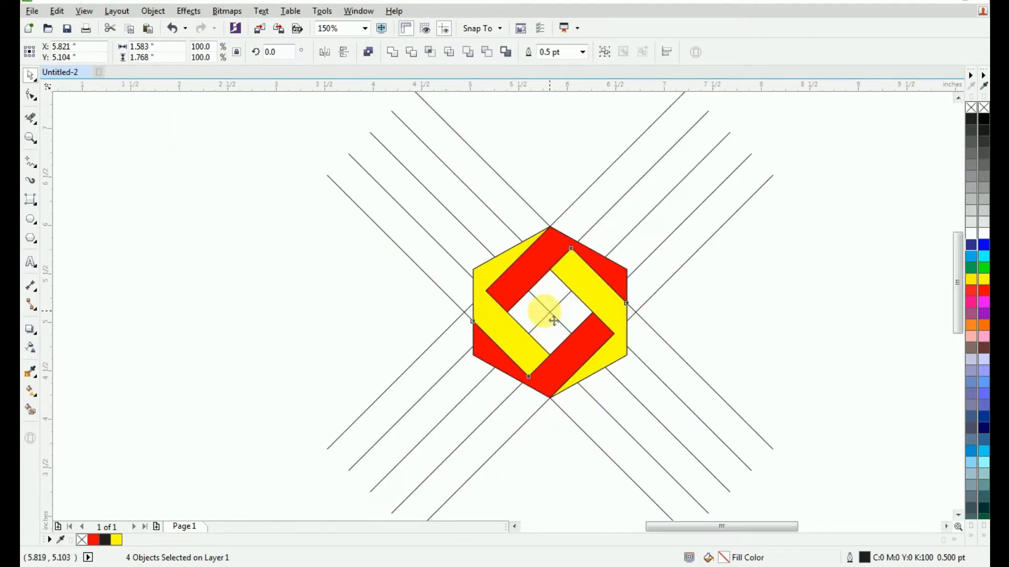
left_click_drag(553, 321, 305, 313)
Delete the leftover grid lines and the original hexagon outline beside the coloured logo
scroll(624, 241, "down", 2)
left_click_drag(764, 138, 538, 329)
key("Delete")
left_click_drag(722, 148, 469, 440)
key("Delete")
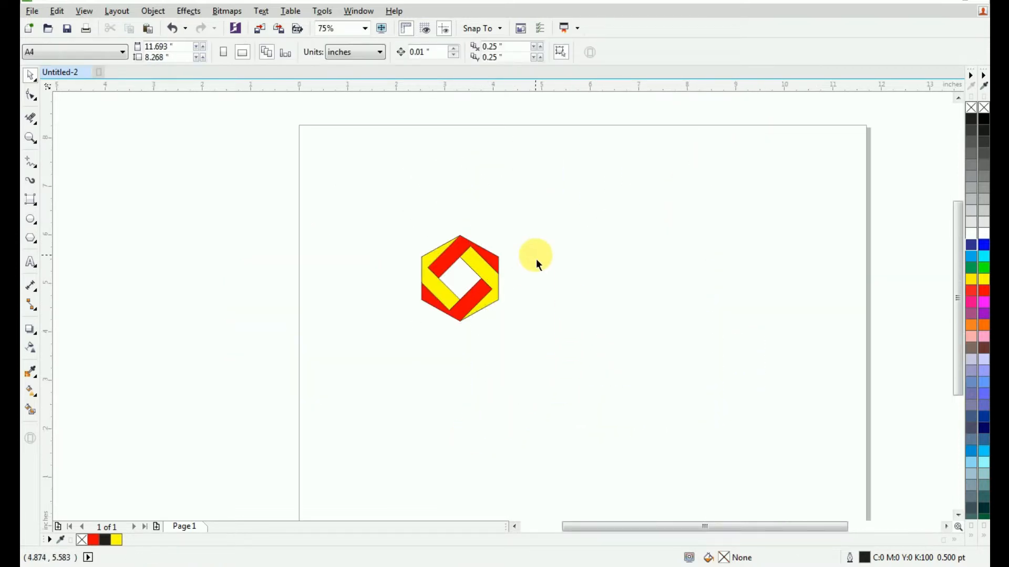
Move the complete four-band logo back toward the middle of the page and deselect it
scroll(535, 260, "up", 2)
left_click_drag(568, 214, 268, 445)
left_click_drag(394, 338, 582, 339)
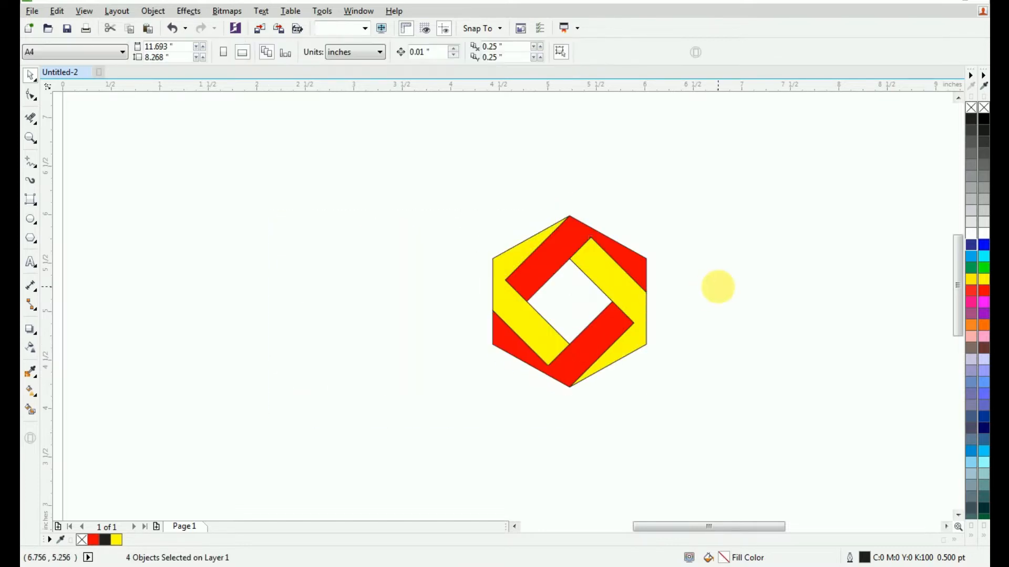
left_click(717, 287)
scroll(746, 276, "up", 2)
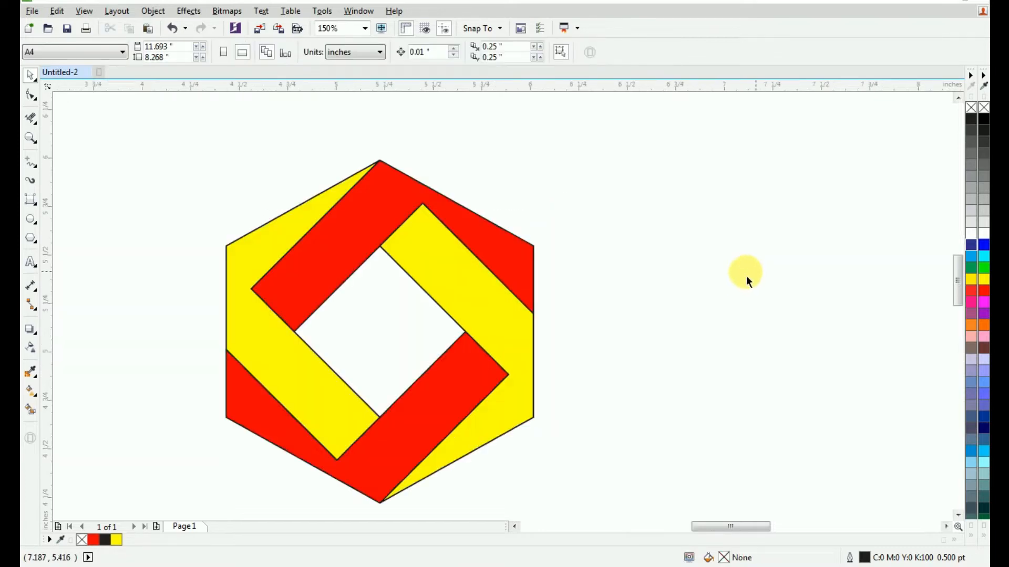
Draw a 3-point rectangle from the upper-left red band's left tip along its outer edge, narrower than the band
left_click(33, 205)
left_click(79, 199)
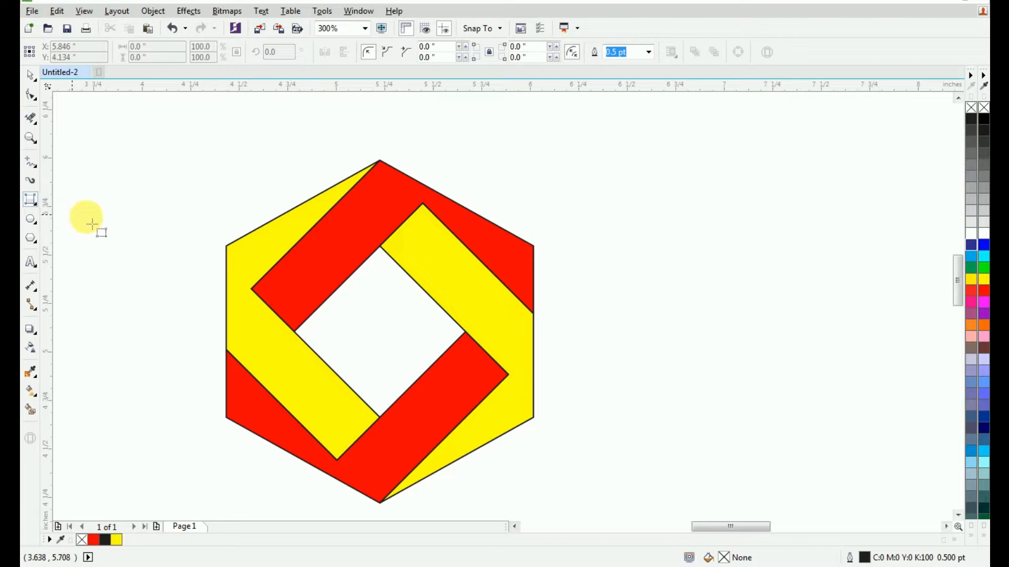
scroll(263, 290, "up", 2)
left_click_drag(246, 297, 428, 111)
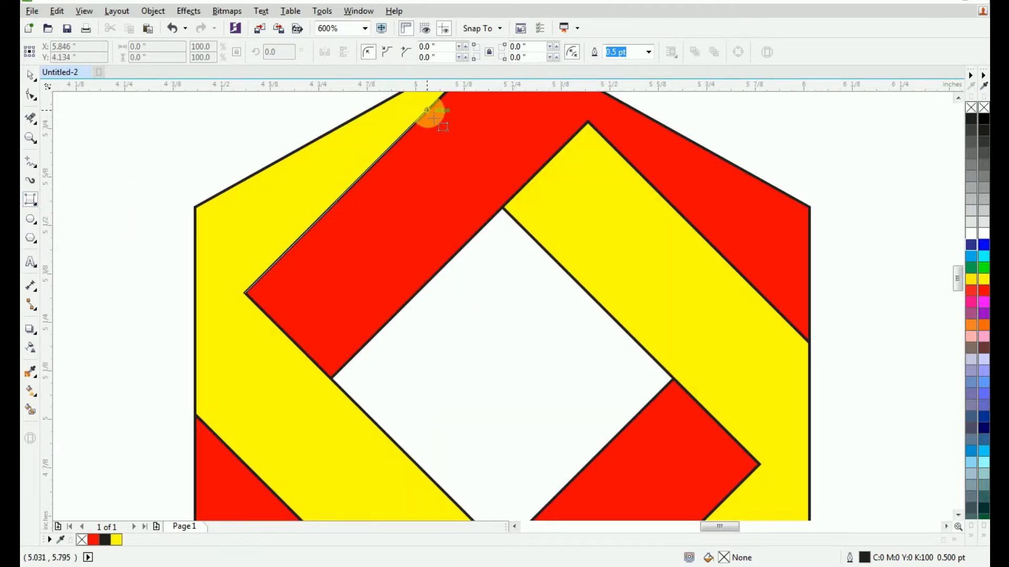
left_click(300, 348)
Round only the rectangle's corner at the red band's left tip to a radius of about 0.101 inch
key("F10")
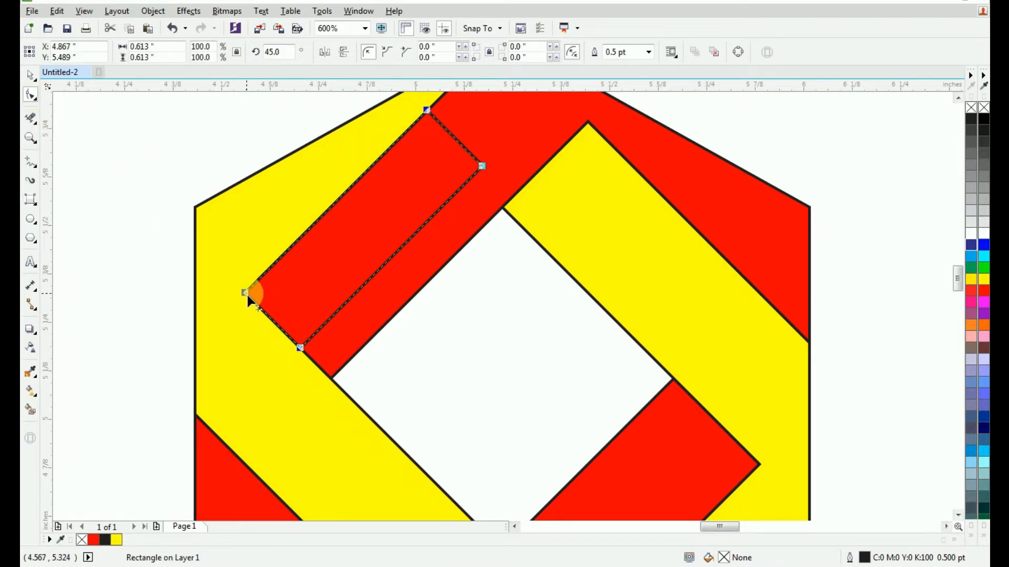
left_click_drag(247, 297, 328, 300)
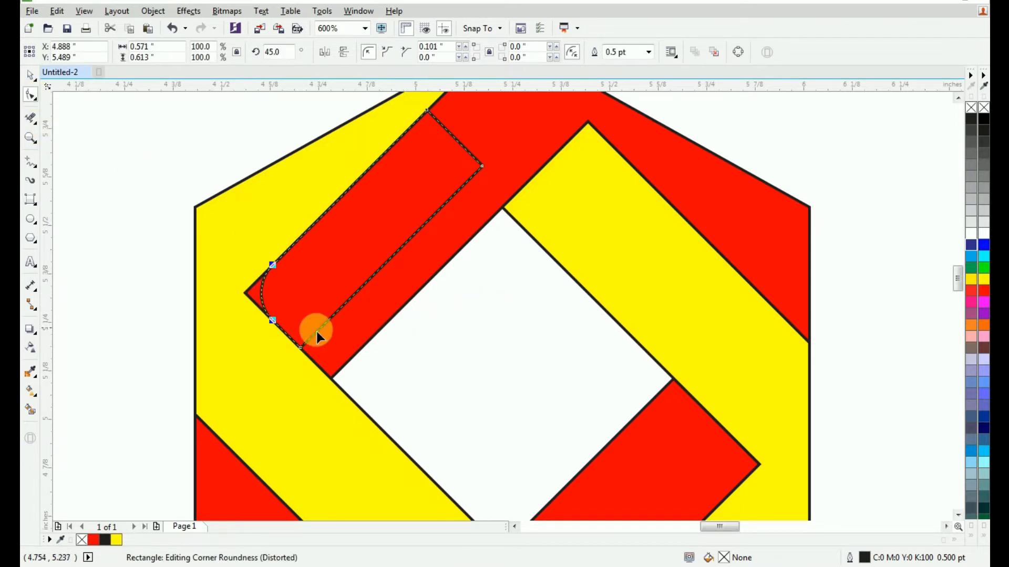
scroll(291, 276, "down", 1)
scroll(363, 311, "up", 1)
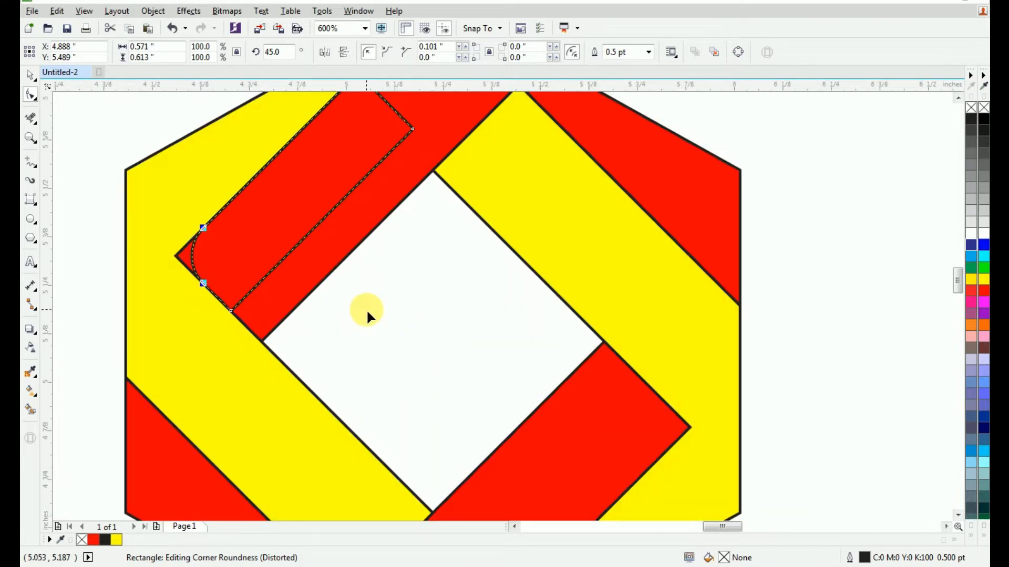
Remove the rectangle's inner long edge and far short edge with Virtual Segment Delete, keeping the rounded corner
left_click(30, 75)
left_click(31, 119)
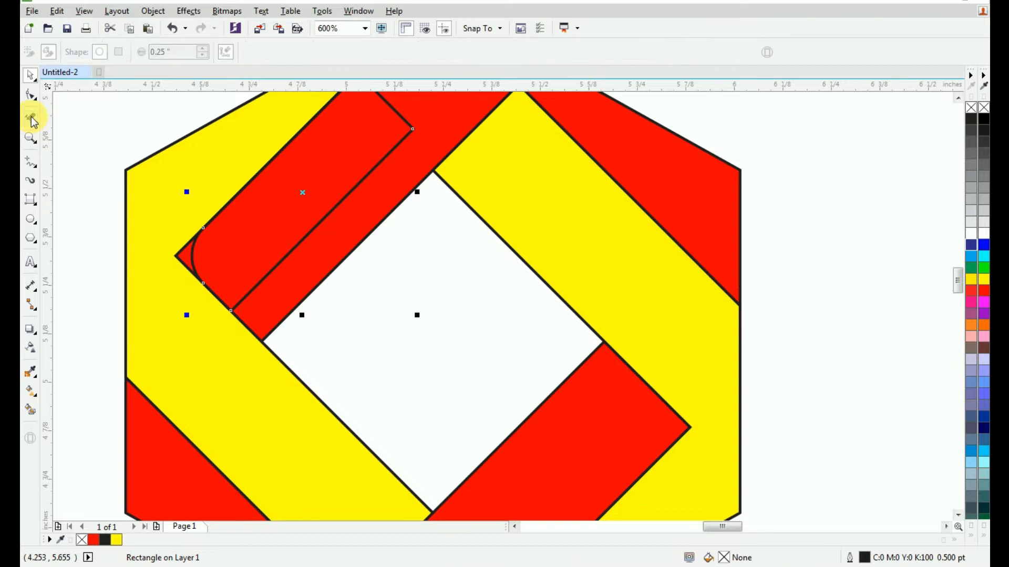
mouse_move(402, 121)
left_mouse_down()
mouse_move(422, 134)
mouse_move(404, 148)
mouse_move(409, 177)
mouse_move(392, 201)
mouse_move(358, 200)
mouse_move(419, 295)
mouse_move(409, 359)
left_mouse_up()
scroll(385, 196, "down", 1)
Draw a vertical guide line joining the upper and lower corners of the central white square
key("space")
left_click(31, 166)
scroll(441, 234, "up", 1)
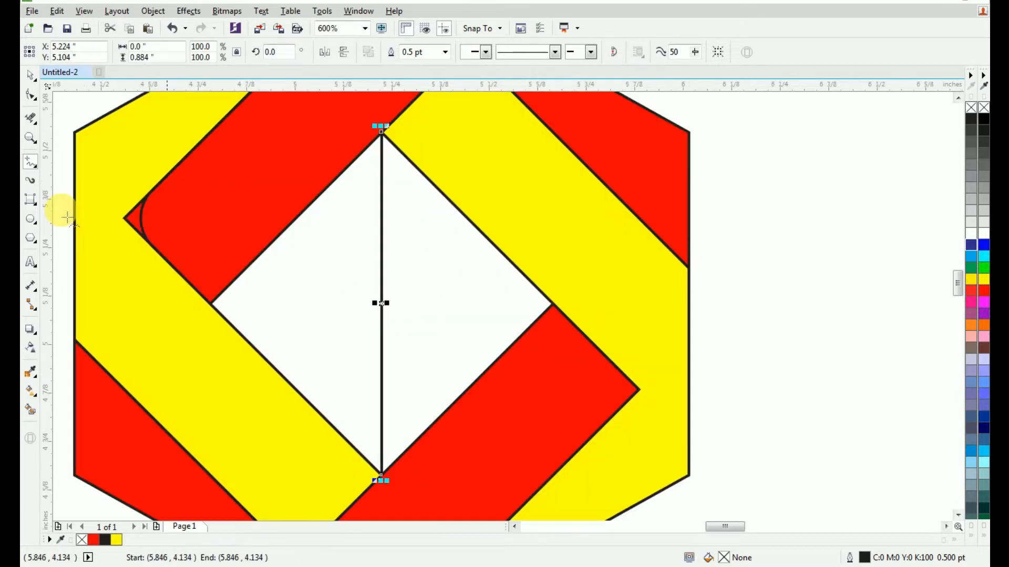
Copy the rounded-corner curve around the guide line's midpoint at 90° intervals so all four band tips have one
left_click(36, 79)
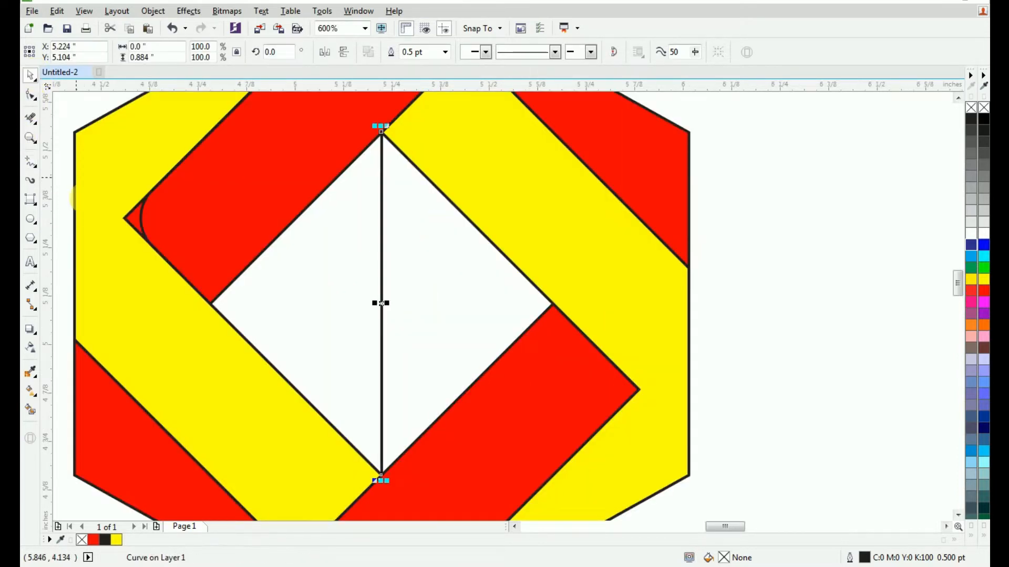
left_click(147, 225)
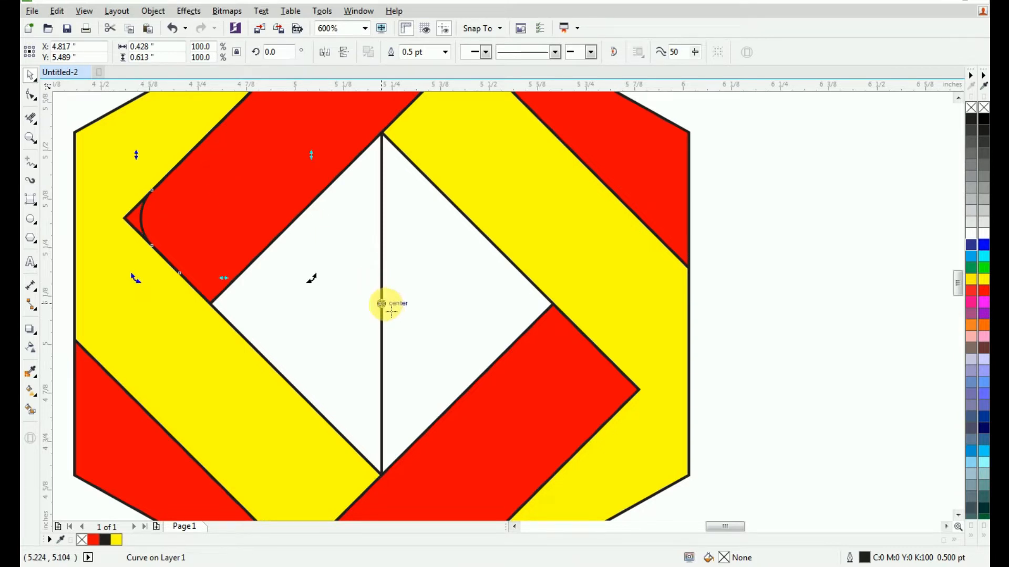
scroll(391, 310, "down", 1)
left_click_drag(356, 182, 448, 268)
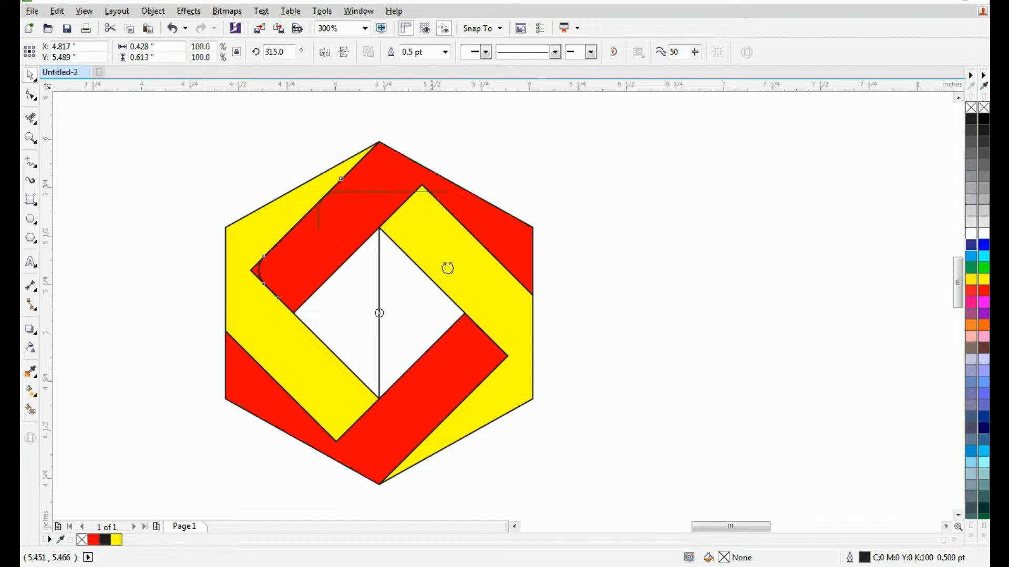
left_click(467, 306)
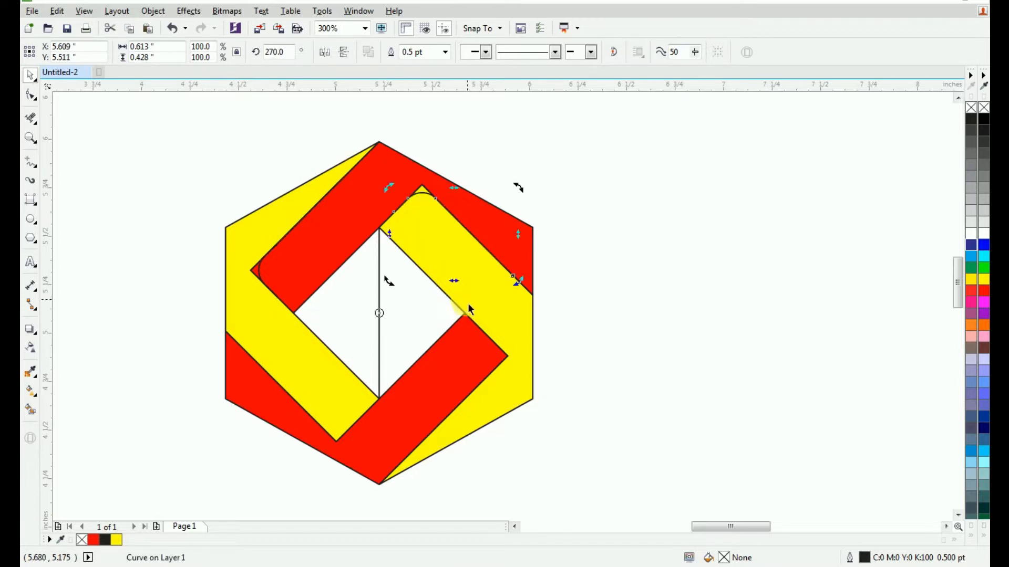
key("ctrl+r")
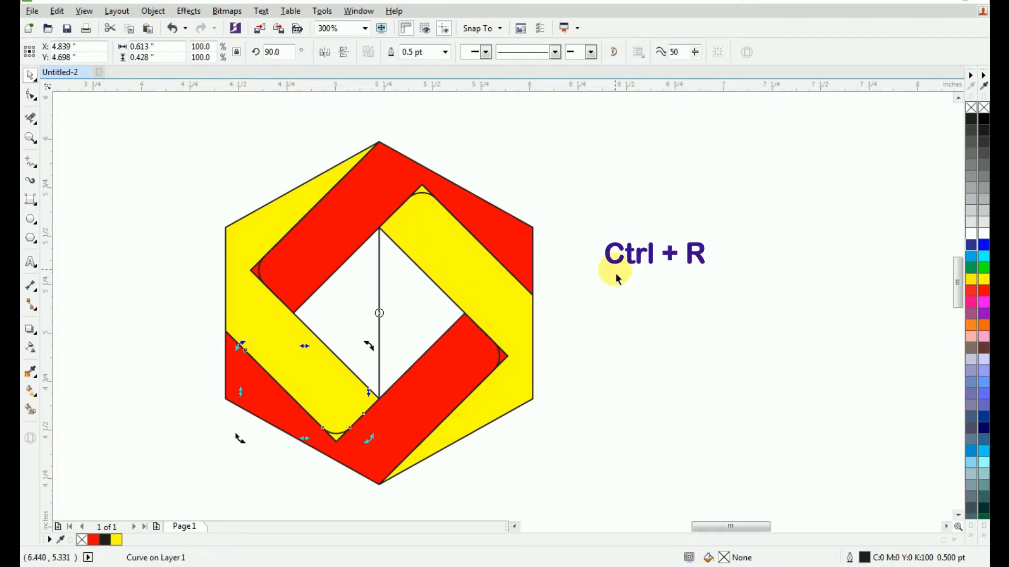
left_click(358, 336)
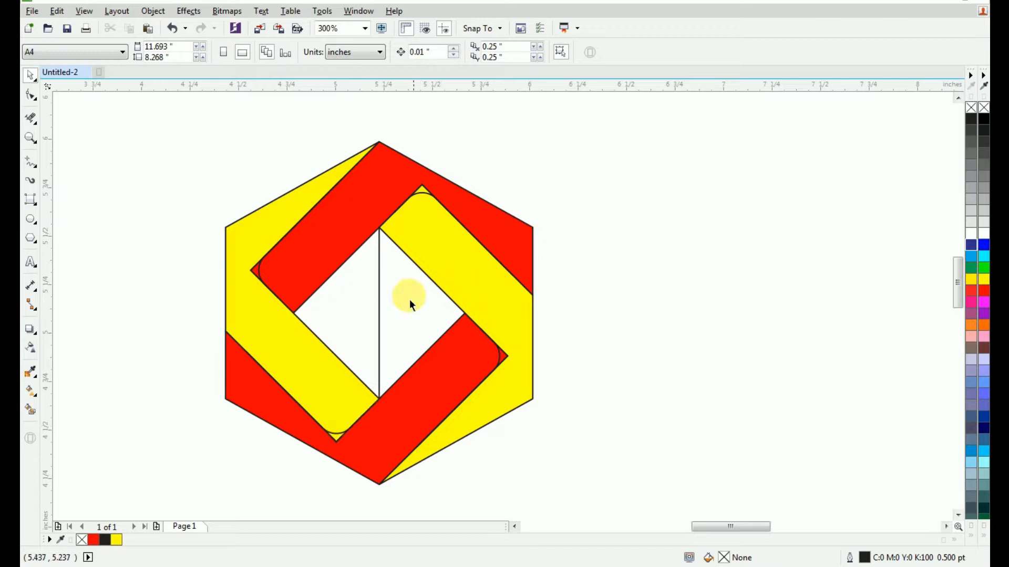
Delete the vertical guide line inside the central white square
left_click(378, 309)
right_click(378, 311)
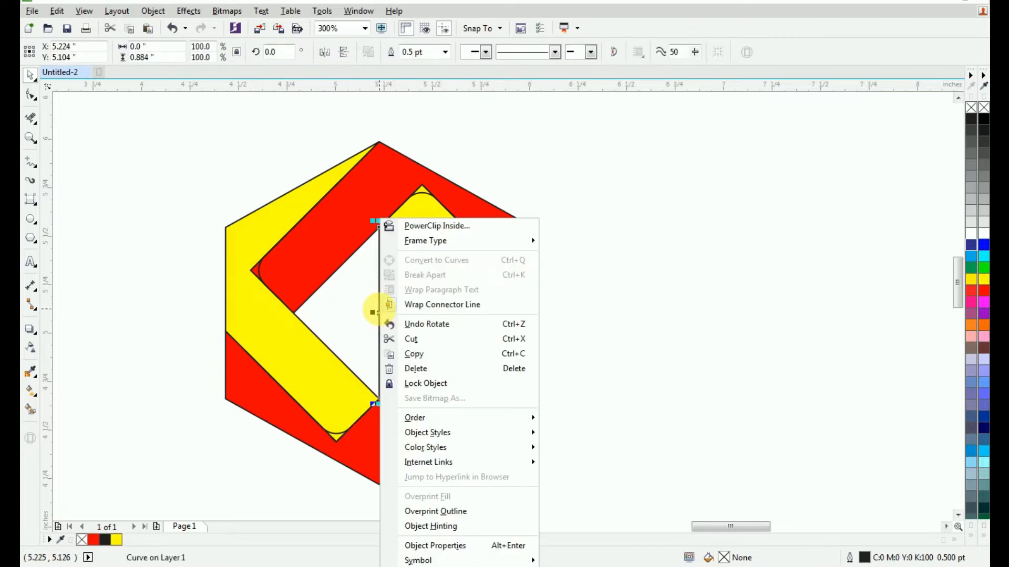
left_click(420, 367)
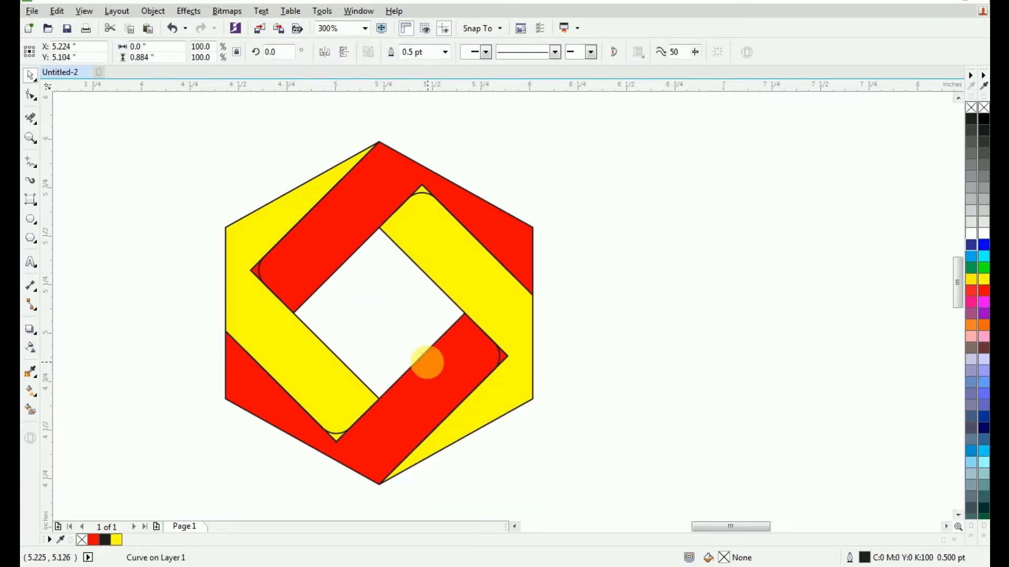
Trim the pointed tips outside the rounded curves at the ring's left and upper corners with Virtual Segment Delete
left_click(40, 124)
left_click(94, 153)
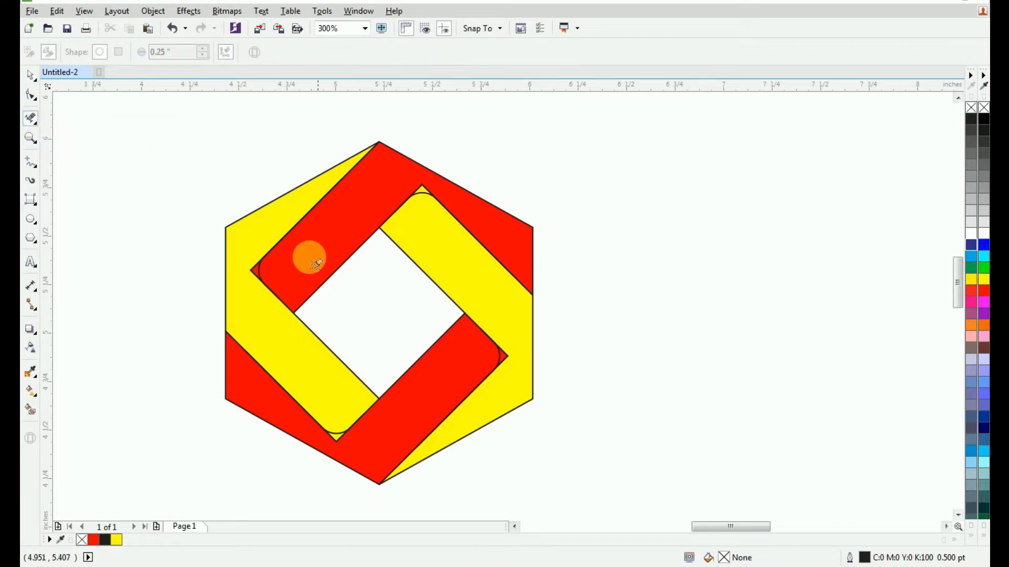
scroll(260, 291, "up", 2)
left_click(259, 274)
scroll(263, 247, "down", 2)
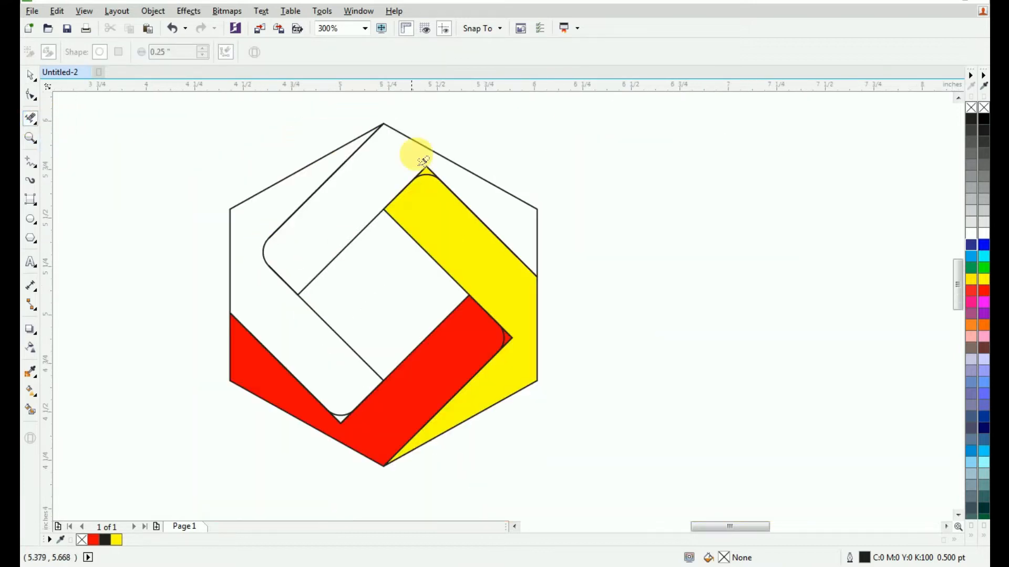
scroll(418, 153, "up", 4)
left_click(462, 225)
scroll(410, 147, "down", 4)
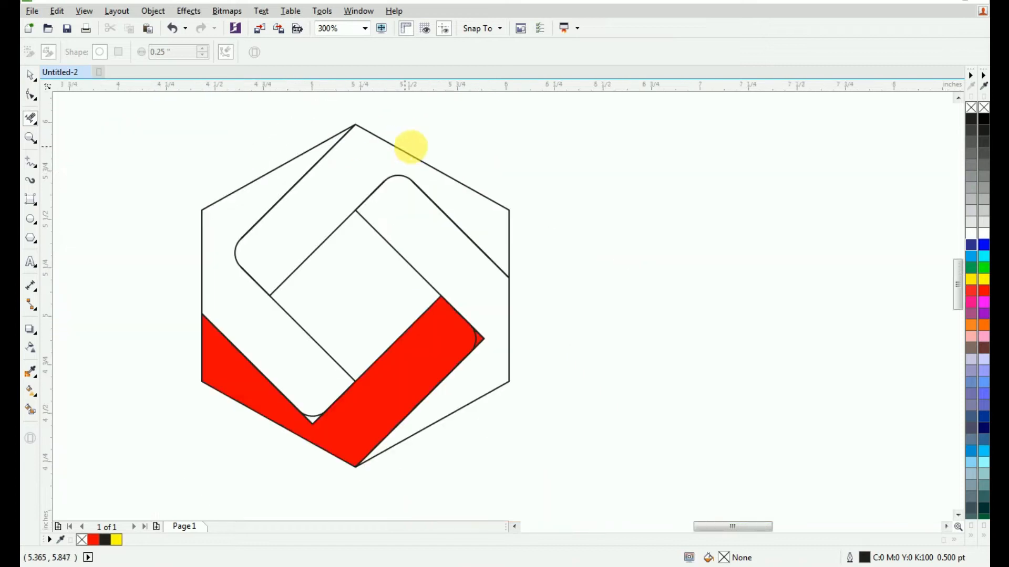
Trim the pointed tips outside the rounded curves at the ring's right and lower corners
scroll(450, 238, "up", 6)
left_click_drag(295, 129, 247, 197)
scroll(646, 261, "down", 3)
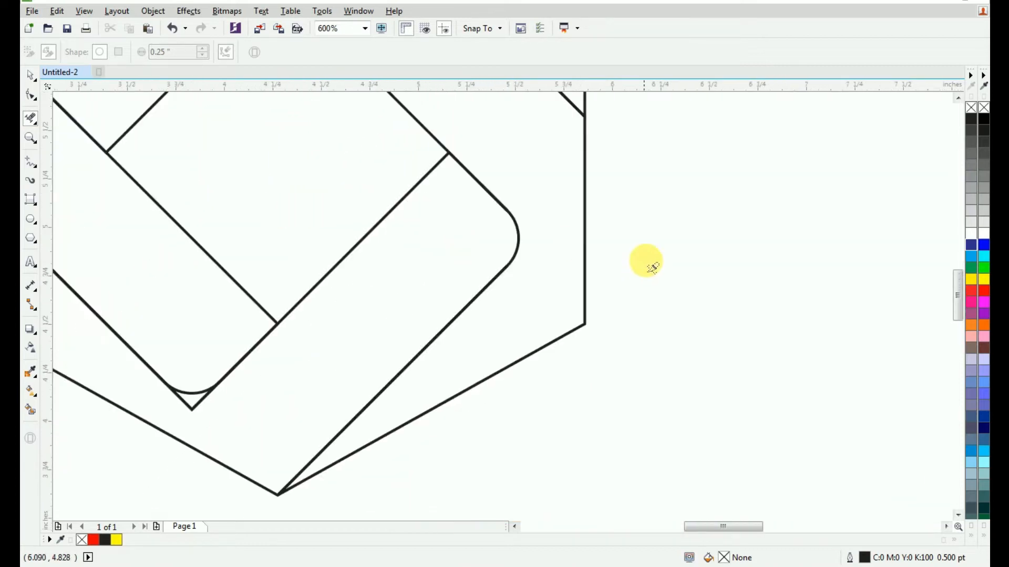
scroll(436, 331, "up", 2)
left_click(308, 365)
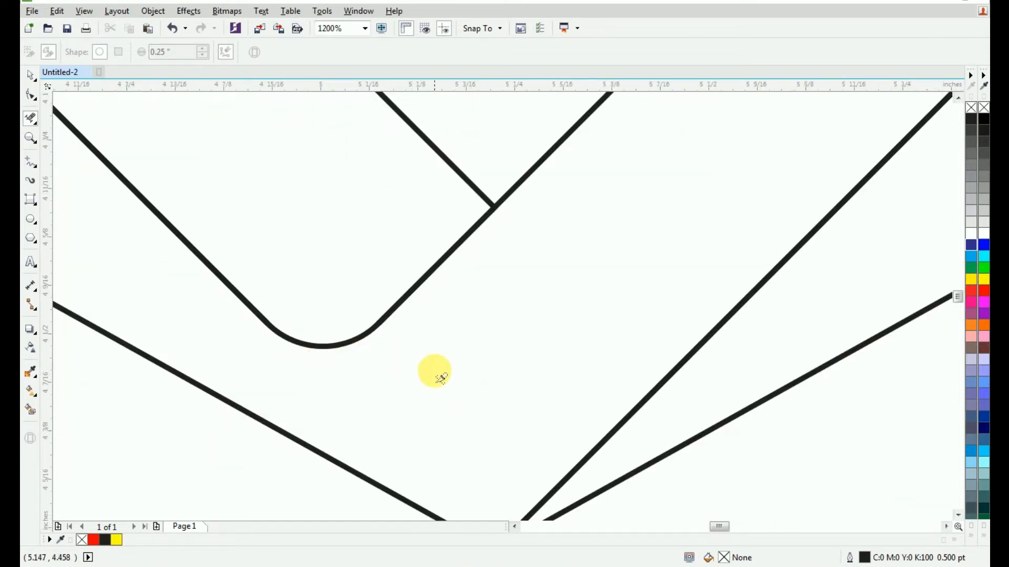
scroll(433, 367, "down", 3)
Smart Fill the band along the hexagon's left side with yellow
left_click(30, 75)
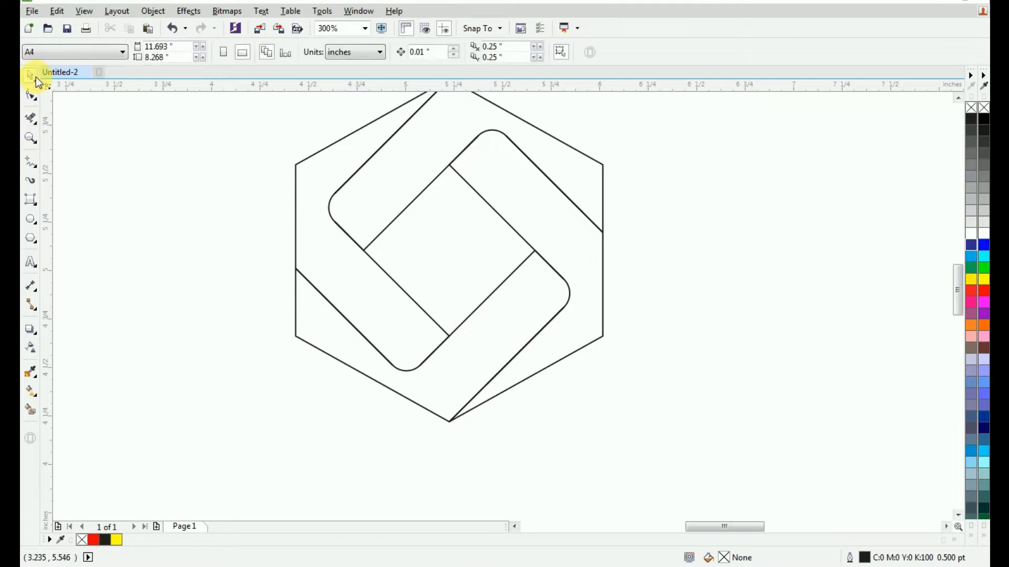
left_click(23, 409)
left_click(384, 301)
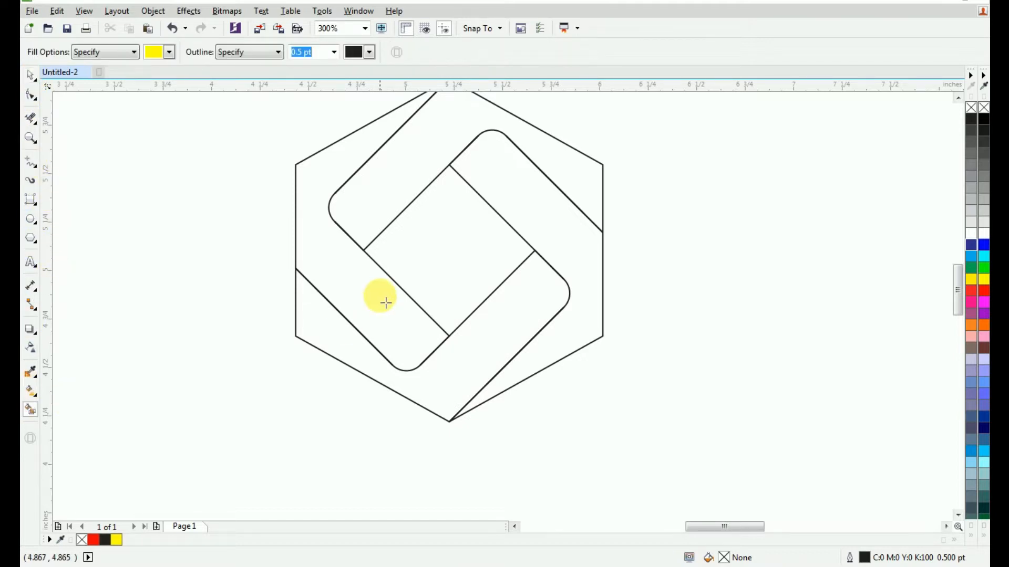
Smart Fill the hexagon's lower V-shaped band and its upper band with green, undoing any stray fill
left_click(164, 53)
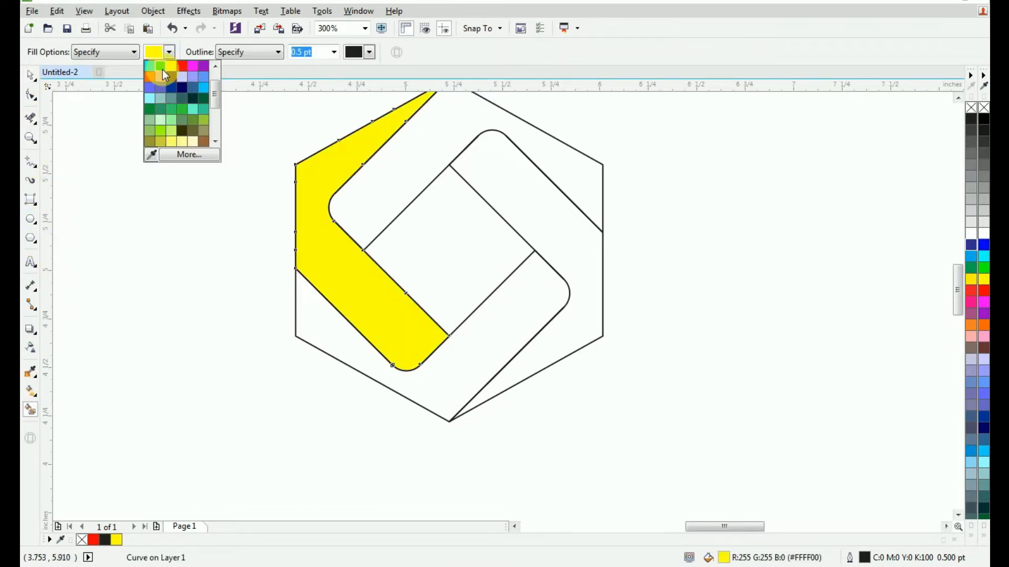
left_click(162, 70)
left_click(326, 322)
left_click(382, 139)
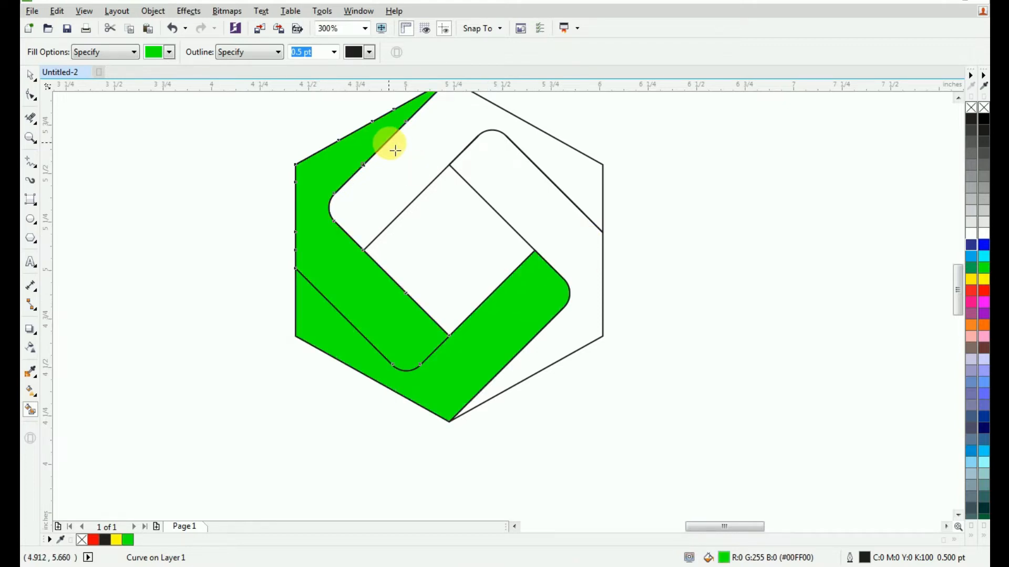
key("ctrl+z")
left_click(394, 145)
Smart Fill the band along the hexagon's right side with yellow, undoing any stray fill
left_click(168, 53)
left_click(172, 68)
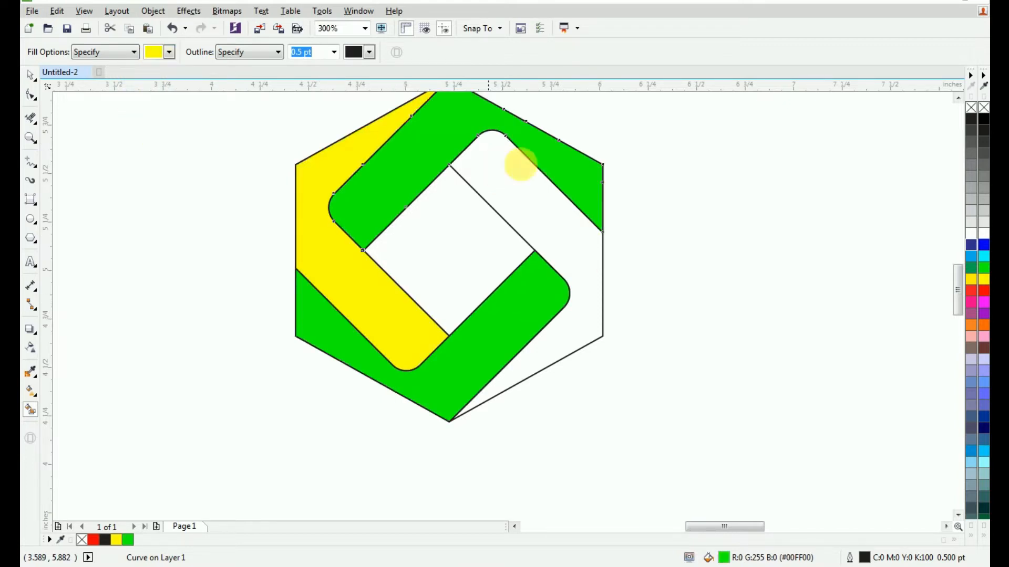
left_click(560, 183)
key("ctrl+z")
left_click(541, 194)
Move the four coloured bands together about 2 inches to the right and delete the leftover construction lines
left_click(30, 75)
left_click(491, 198)
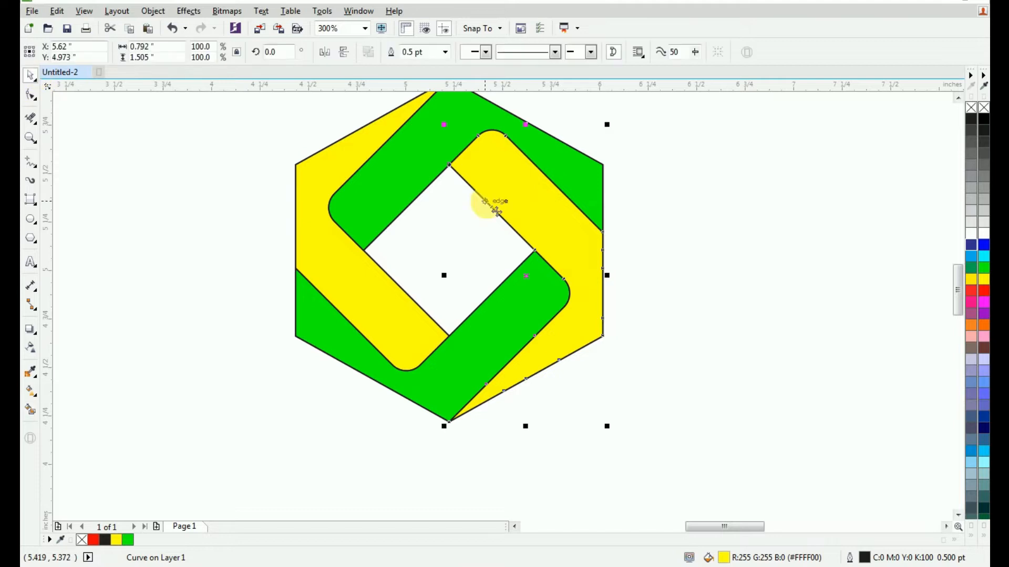
left_click(450, 283, "shift")
scroll(326, 273, "down", 1)
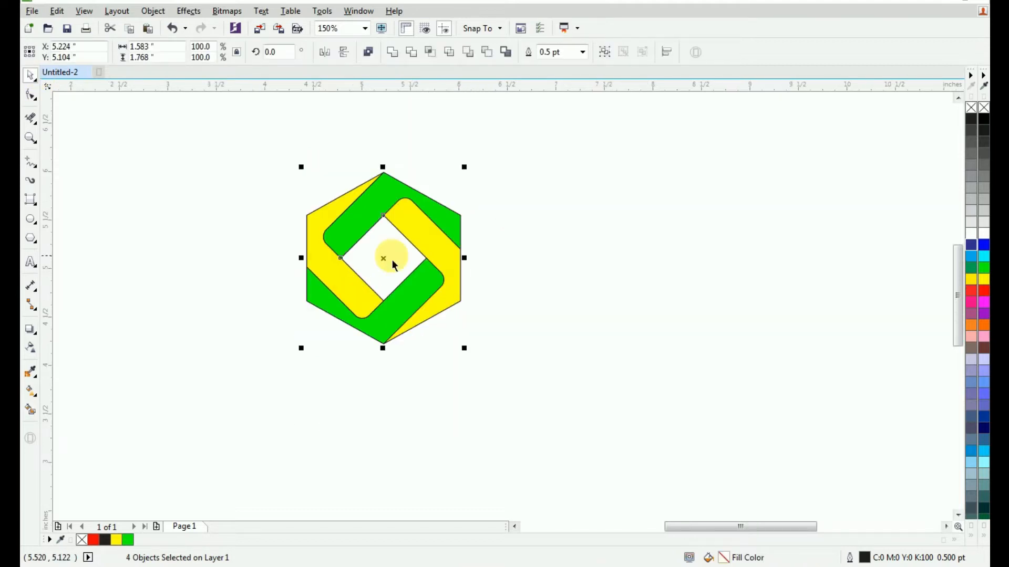
mouse_move(387, 254)
left_mouse_down()
mouse_move(581, 281)
mouse_move(587, 255)
left_mouse_up()
key("Delete")
left_click(716, 175)
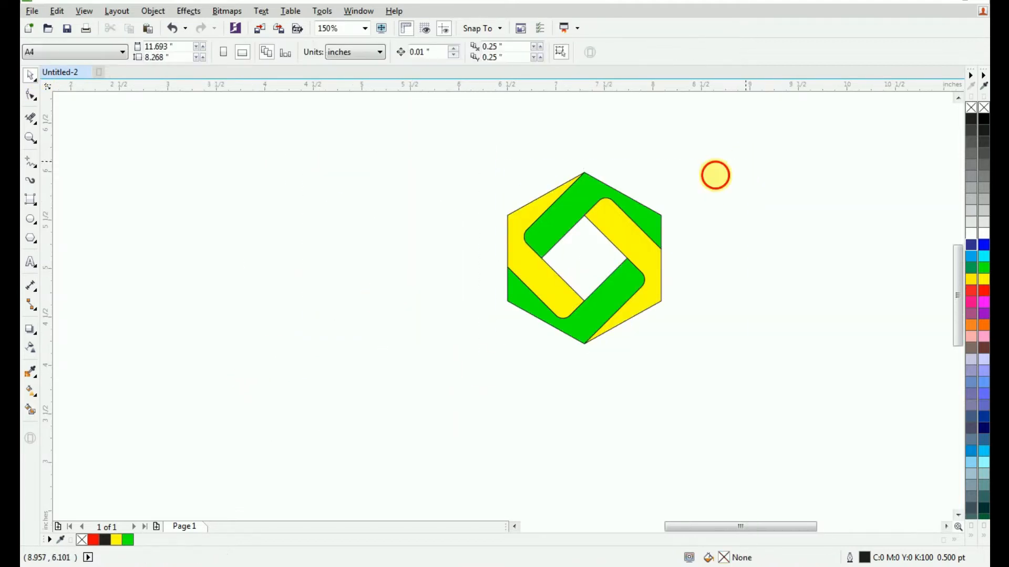
Move the four coloured bands together back to about their original place on the page
key("ctrl+a")
mouse_move(584, 308)
left_mouse_down()
mouse_move(412, 297)
mouse_move(397, 307)
left_mouse_up()
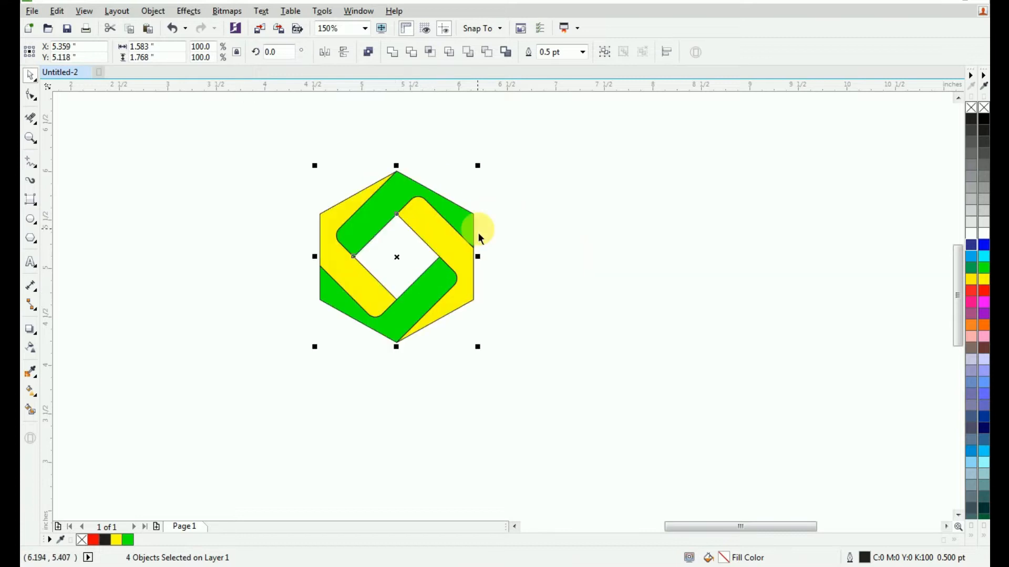
key("shift+F2")
left_click(761, 193)
Round the corners of the yellow band on the hexagon's left side with a 0.3 inch fillet
left_click(366, 263)
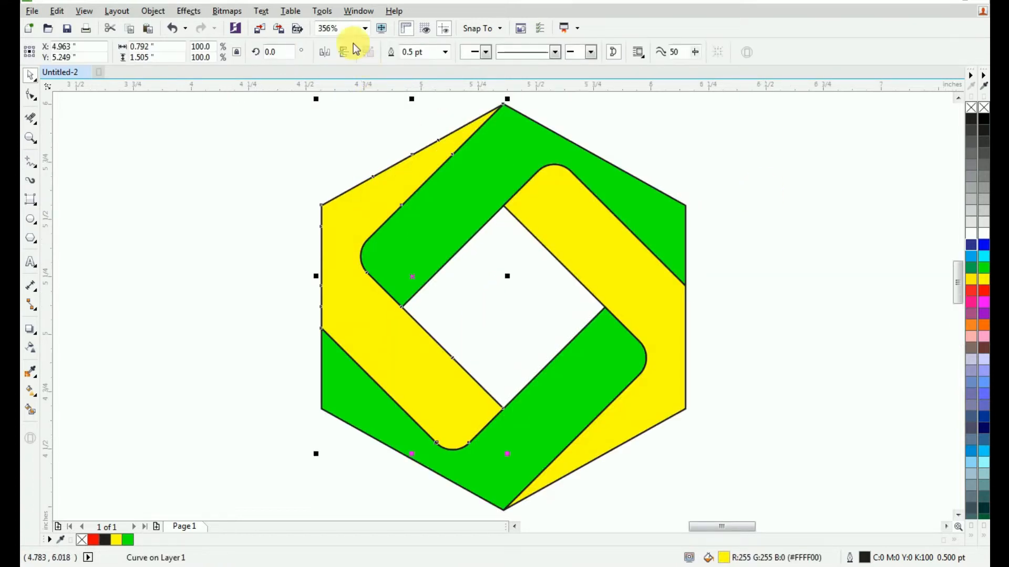
left_click(352, 17)
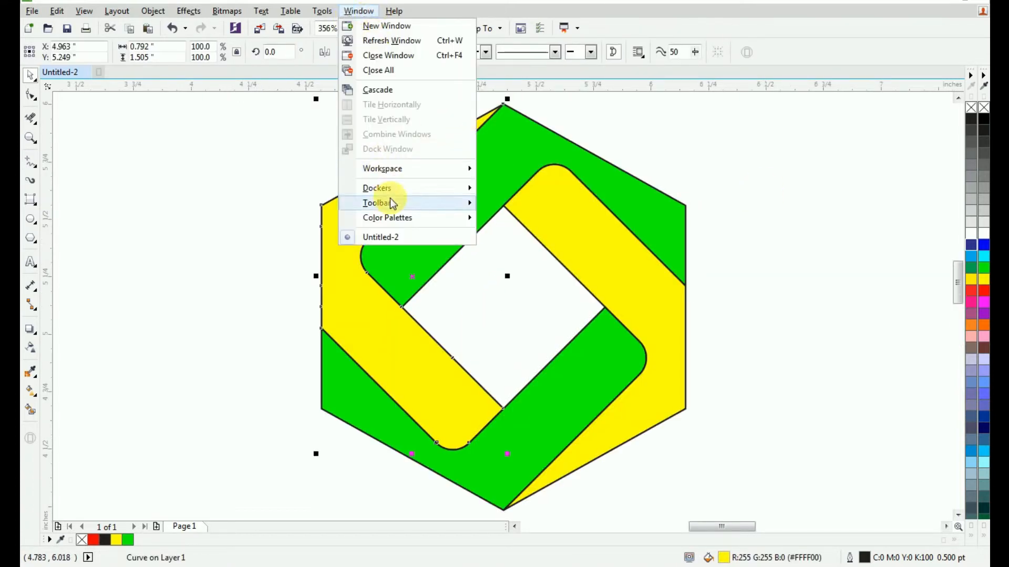
mouse_move(476, 201)
mouse_move(421, 190)
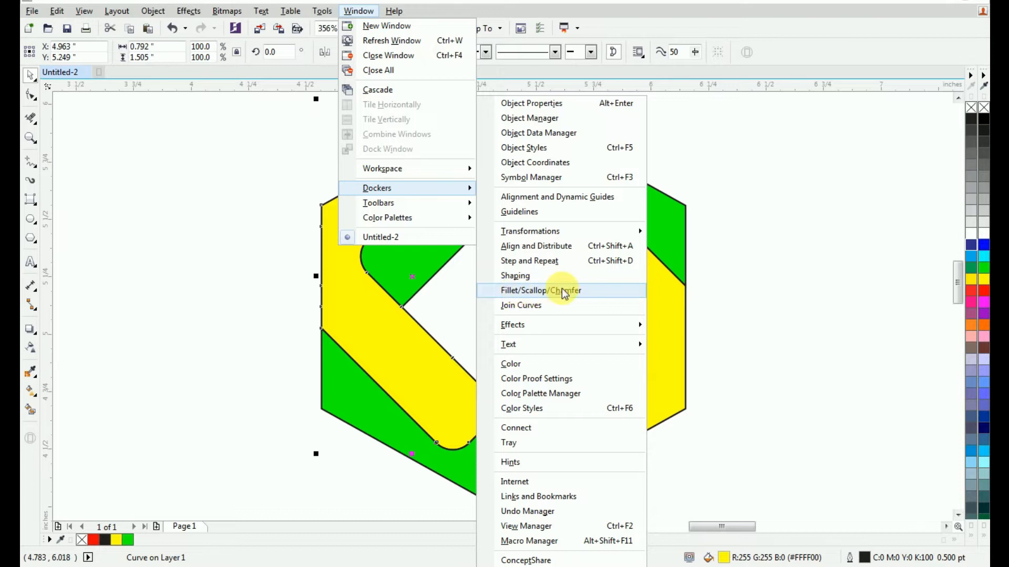
left_click(546, 292)
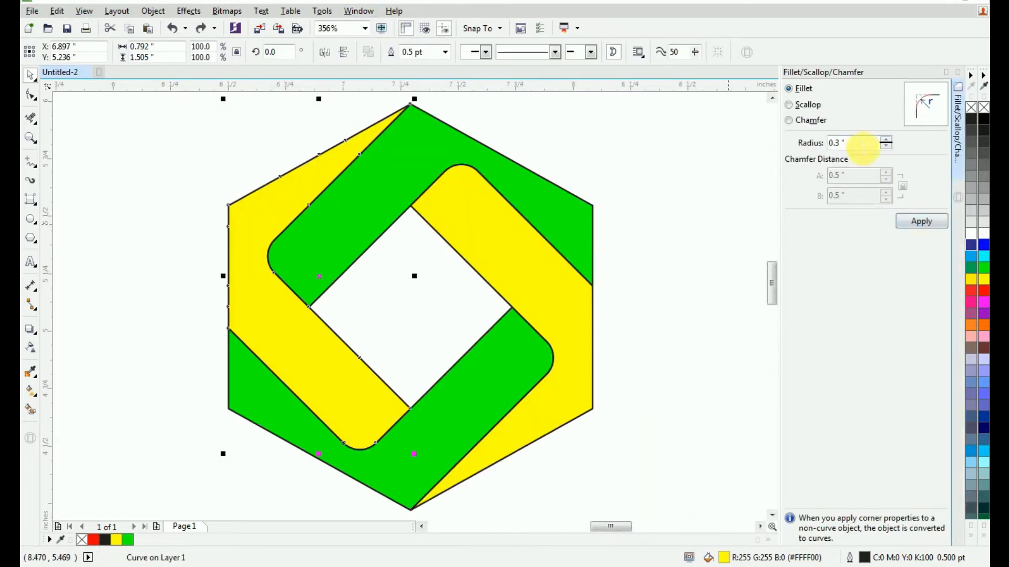
left_click(862, 143)
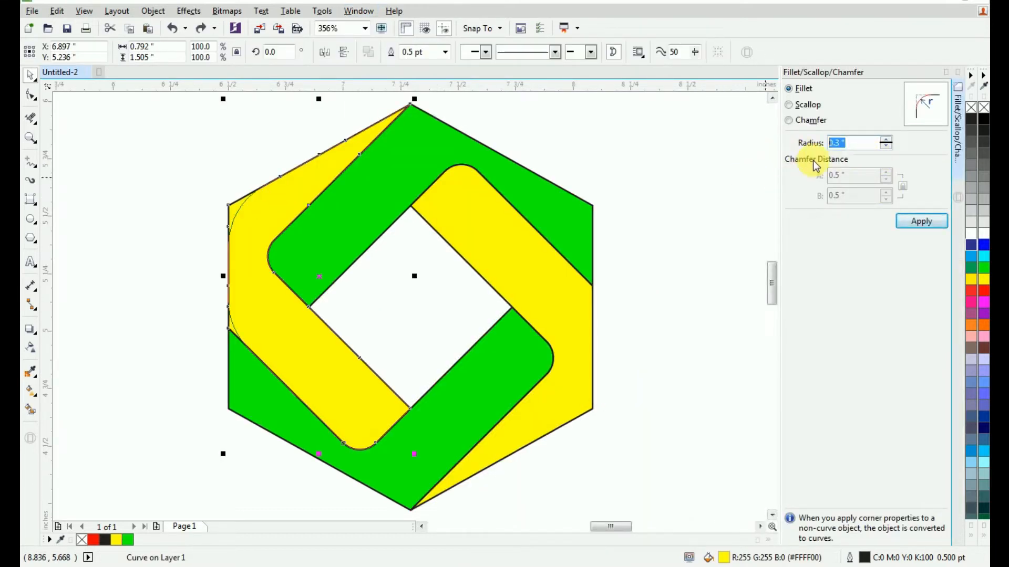
left_click(912, 223)
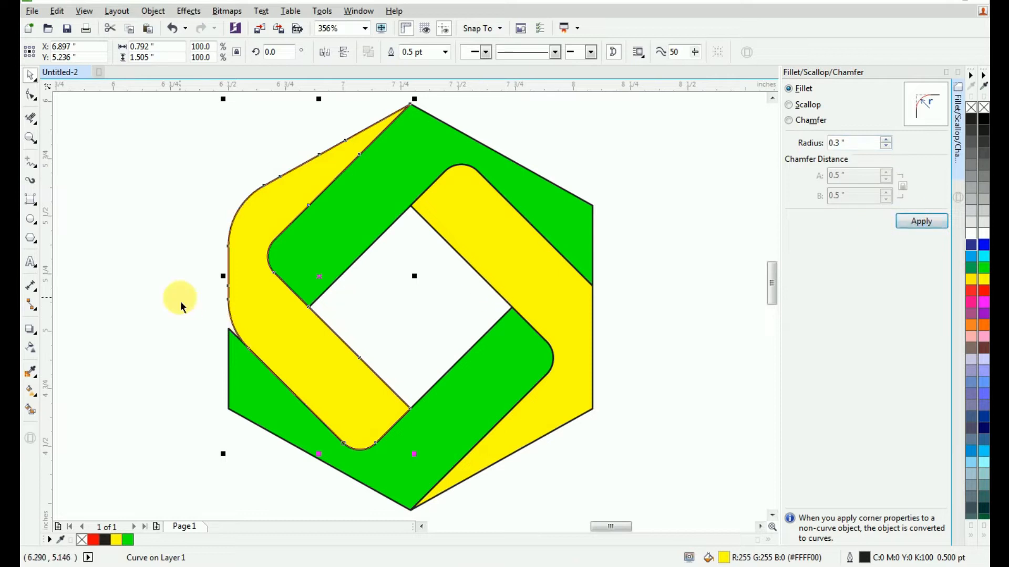
Convert the filleted lower-left corner of the left yellow band to straight lines, making it sharp against the green band
left_click(29, 97)
scroll(221, 324, "up", 3)
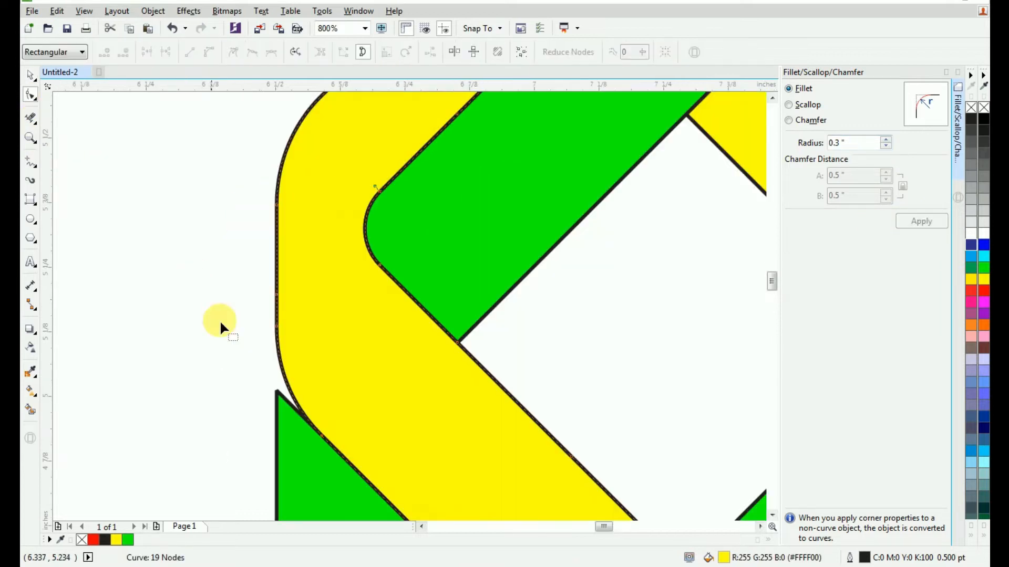
left_click_drag(277, 355, 279, 399)
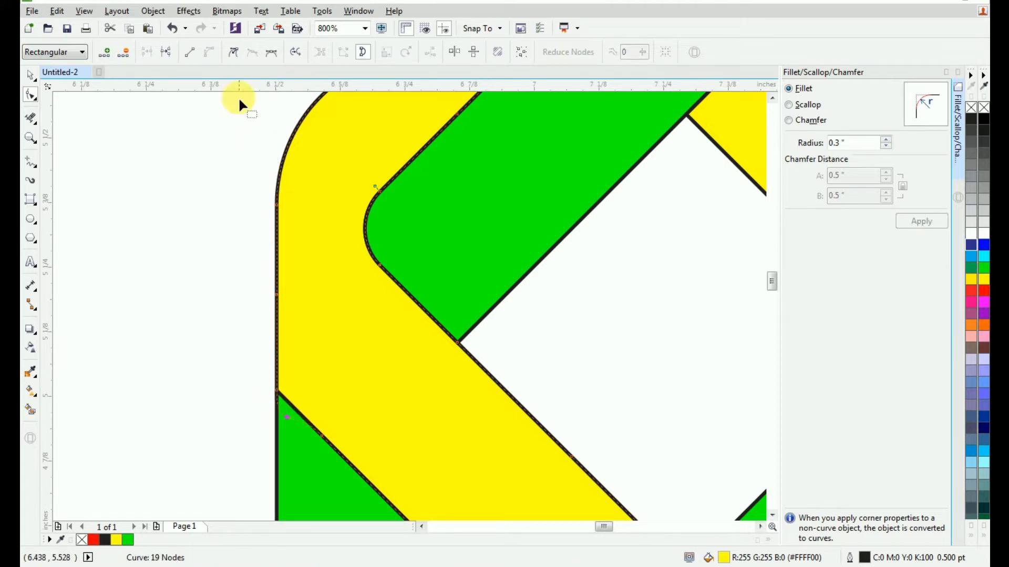
left_click(195, 55)
left_click(239, 288)
scroll(239, 203, "down", 2)
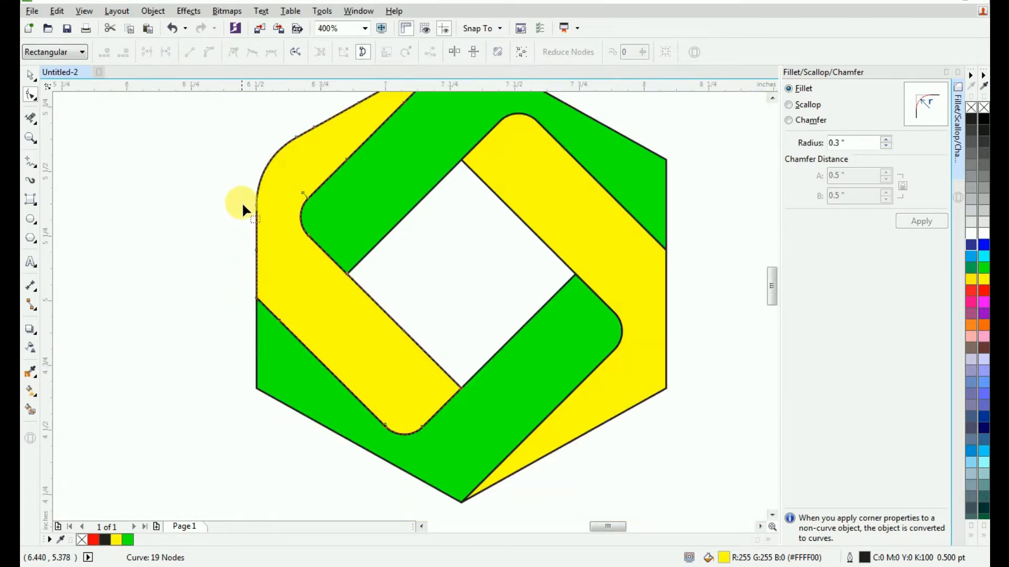
scroll(308, 190, "up", 1)
Apply the 0.3 inch fillet to the lower green band, the right yellow band and the upper green band
left_click(30, 75)
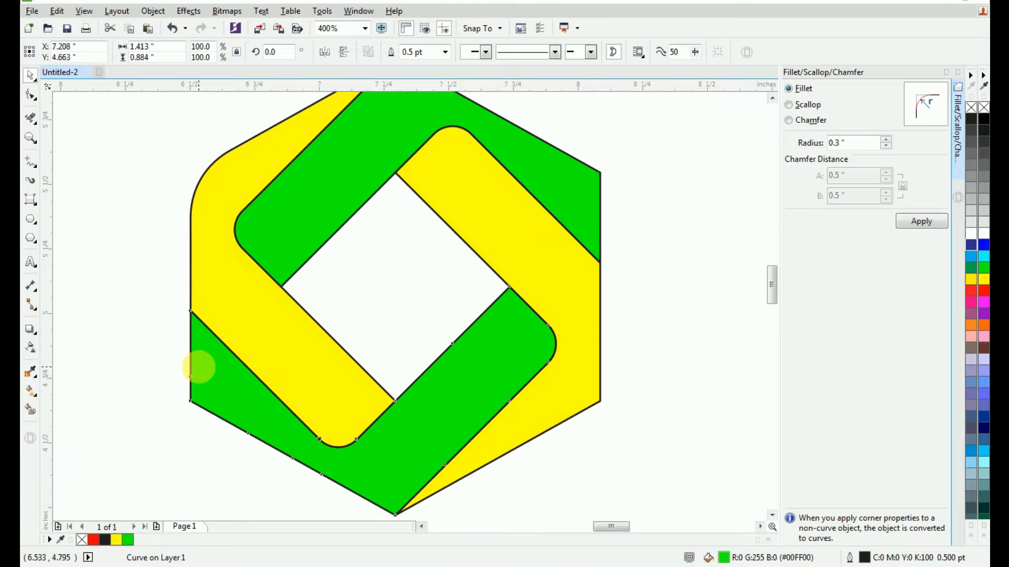
left_click(199, 367)
left_click(914, 223)
left_click(565, 375)
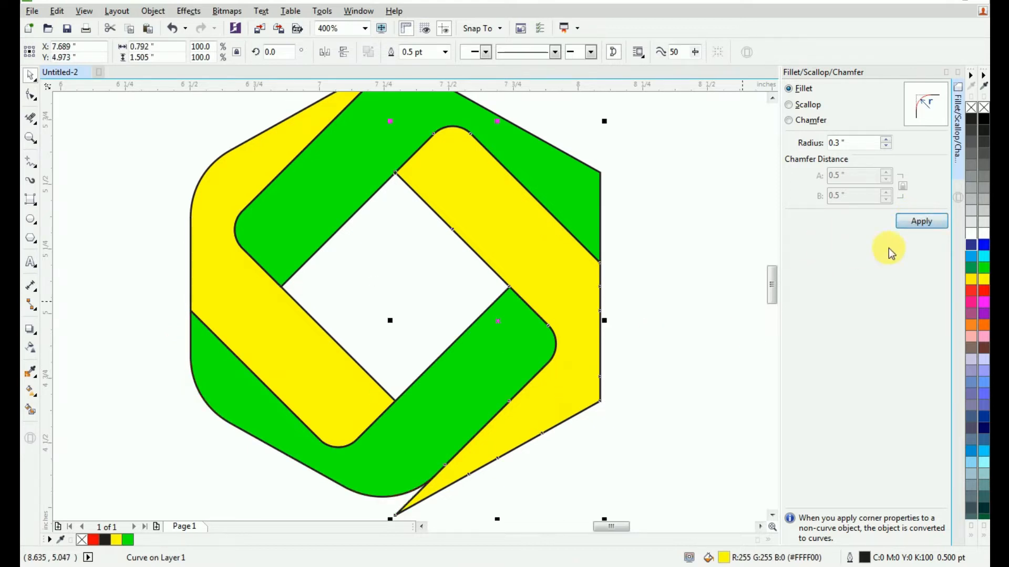
left_click(917, 221)
left_click(503, 138)
left_click(930, 223)
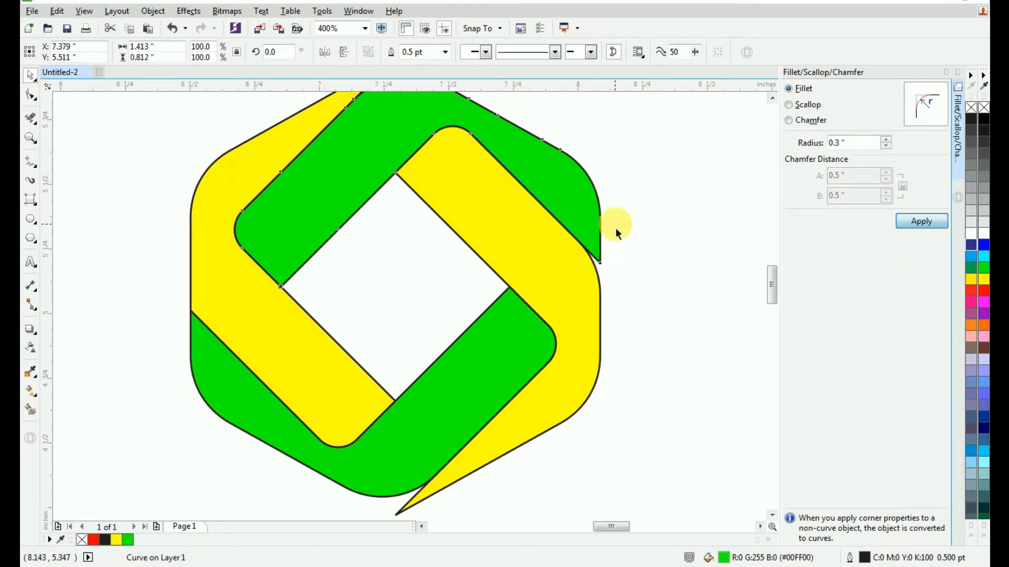
Straighten the right yellow band's filleted outer corner below the upper green band so it is sharp again
left_click(615, 230)
left_click(566, 259)
left_click(31, 95)
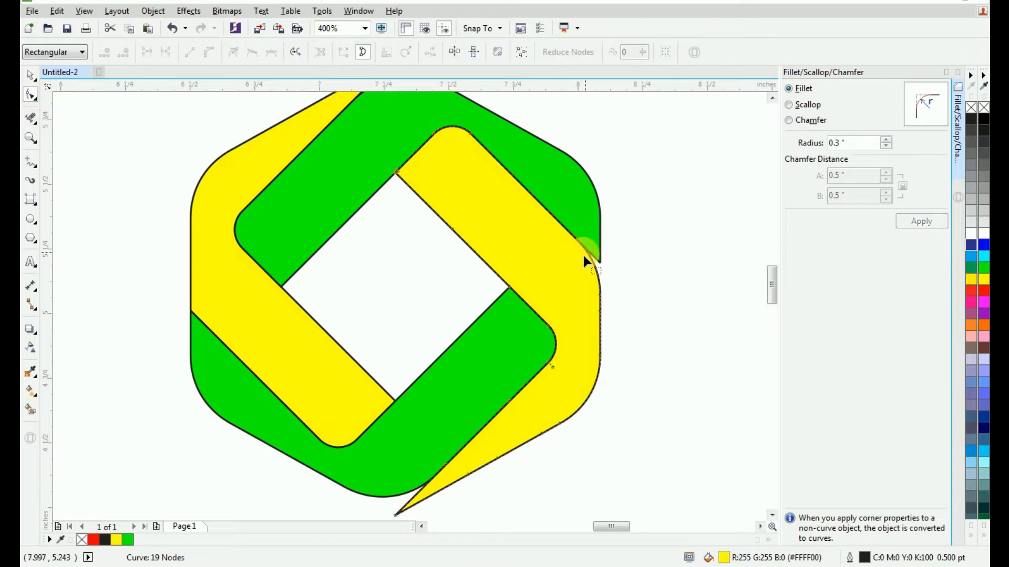
left_click_drag(601, 298, 601, 267)
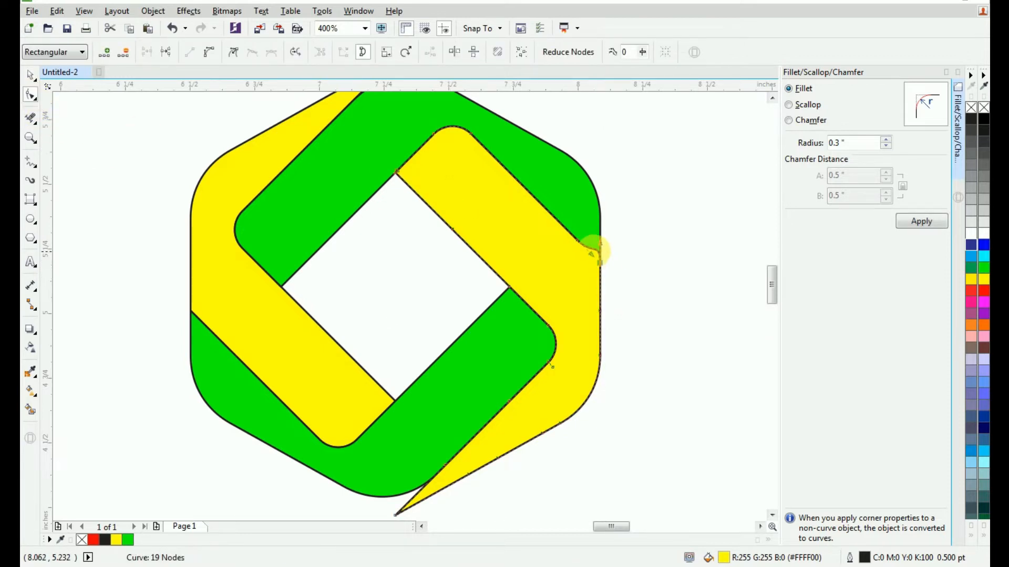
scroll(597, 244, "up", 2)
left_click(587, 265)
left_click(189, 57)
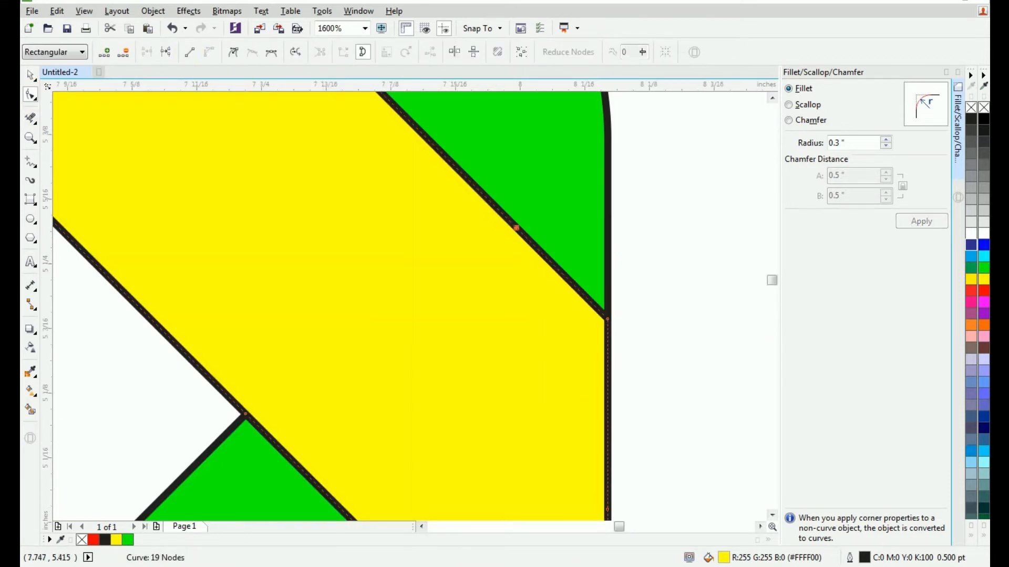
Convert the upper green band's filleted top corner to straight lines that meet at the hexagon's top point
scroll(587, 243, "down", 2)
scroll(585, 247, "down", 1)
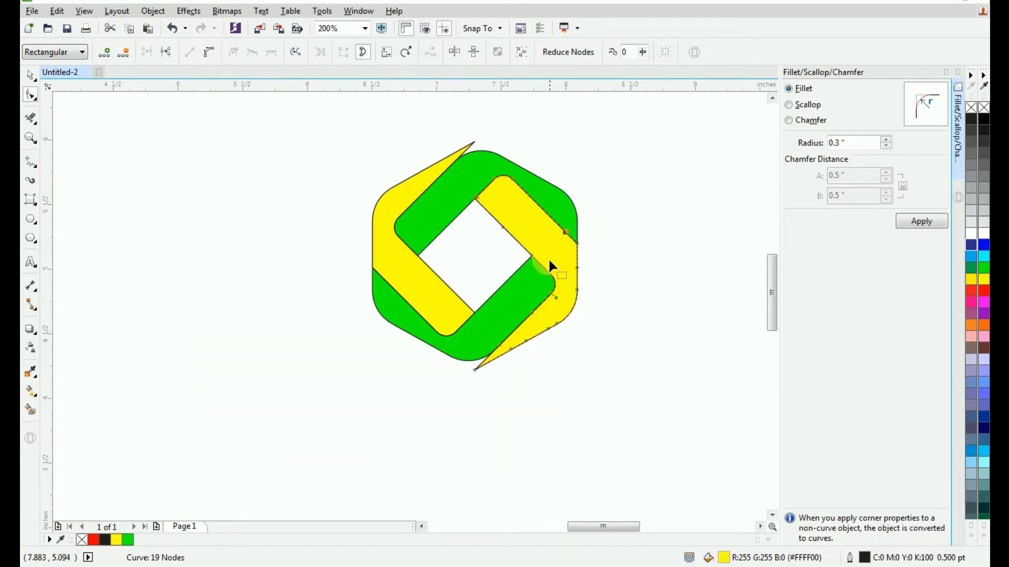
scroll(489, 142, "up", 2)
left_click_drag(432, 147, 403, 145)
left_click(190, 55)
scroll(388, 150, "down", 1)
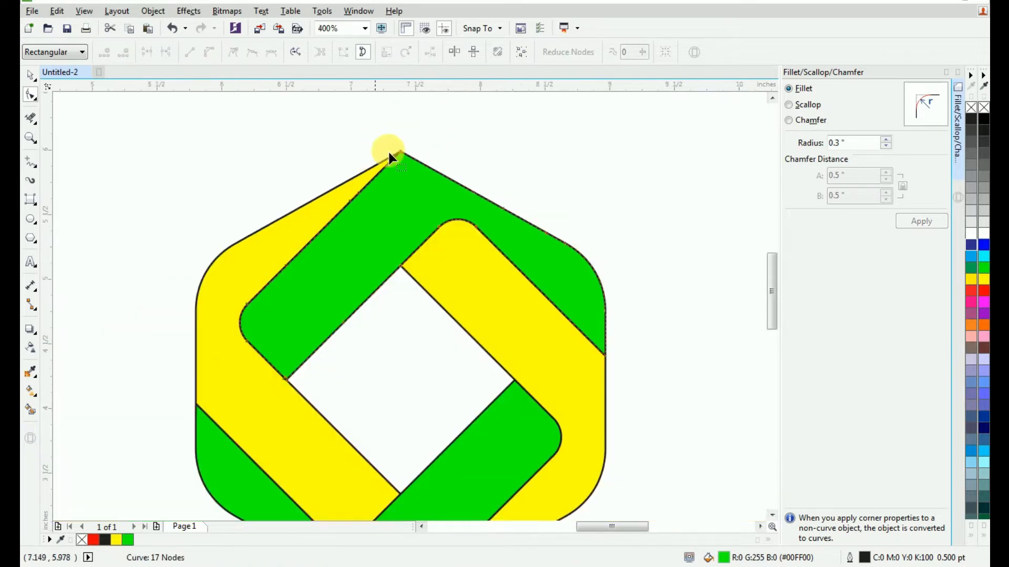
Convert the lower green band's filleted bottom corner to straight lines that meet at the hexagon's bottom point
scroll(388, 149, "down", 1)
scroll(396, 368, "up", 3)
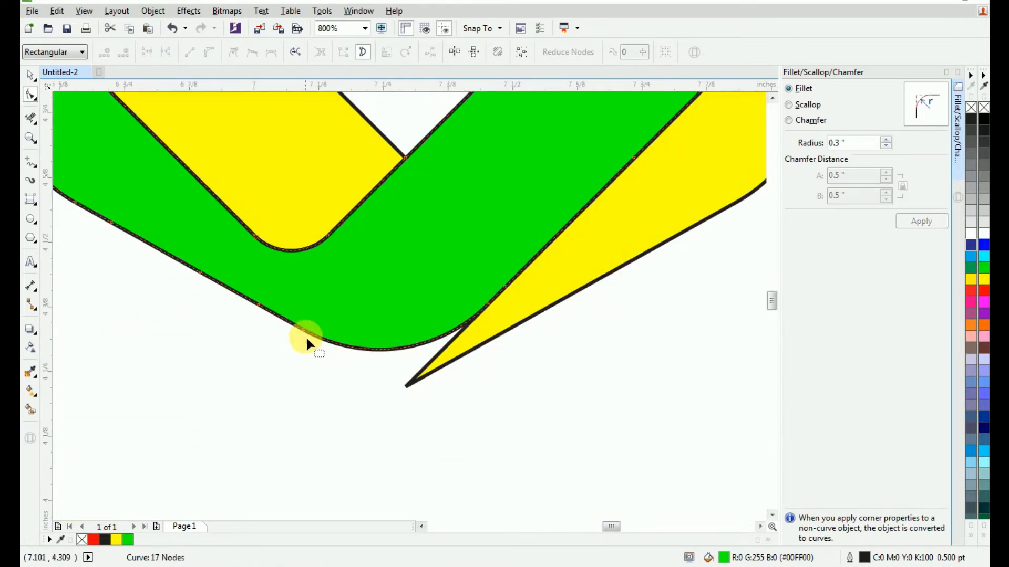
left_click_drag(307, 342, 443, 393)
left_click(201, 54)
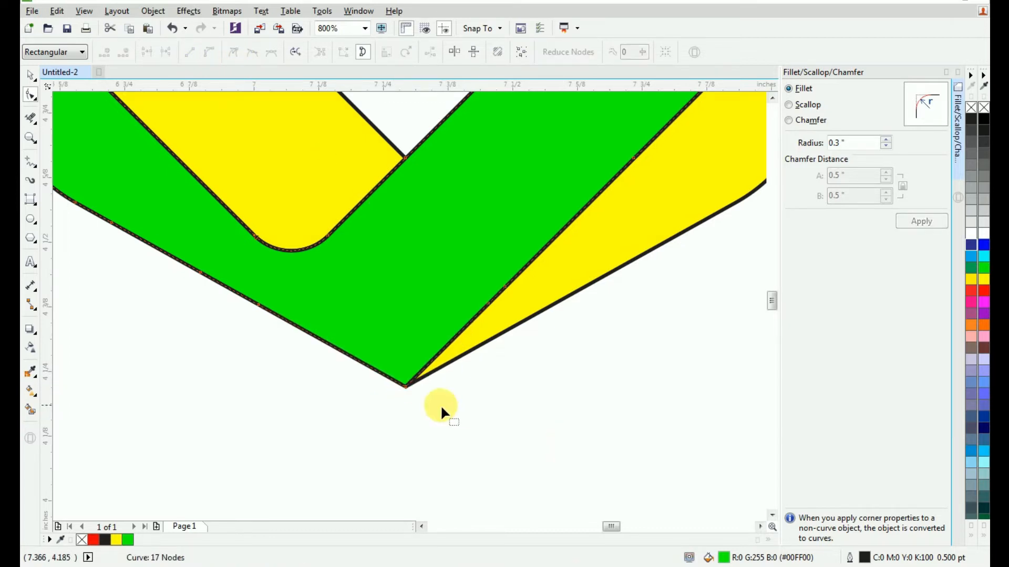
scroll(440, 405, "down", 2)
scroll(452, 333, "up", 1)
scroll(452, 333, "down", 1)
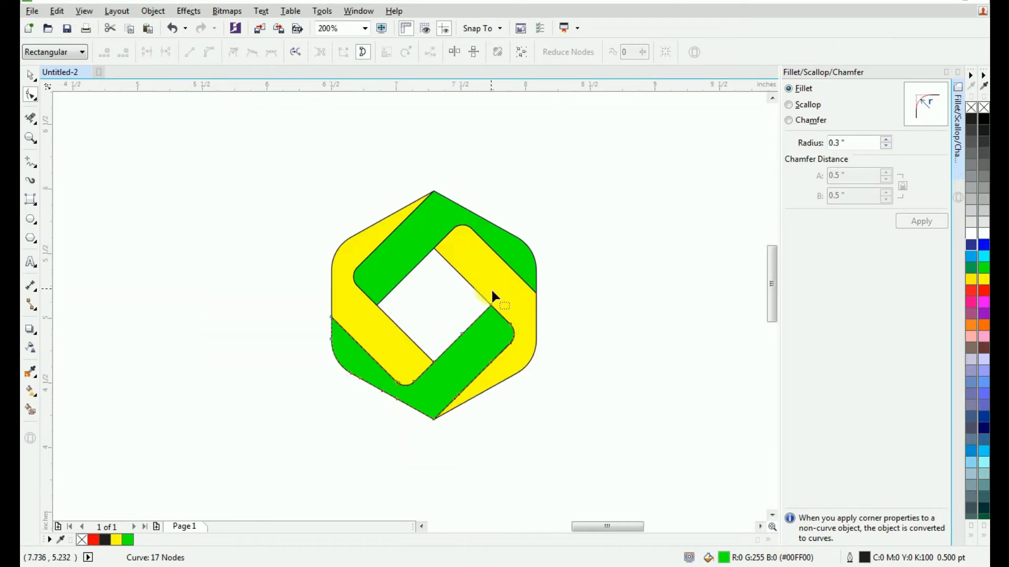
Apply a linear fountain fill along the left yellow band and set both its end colours to black
left_click(31, 77)
left_click(329, 276)
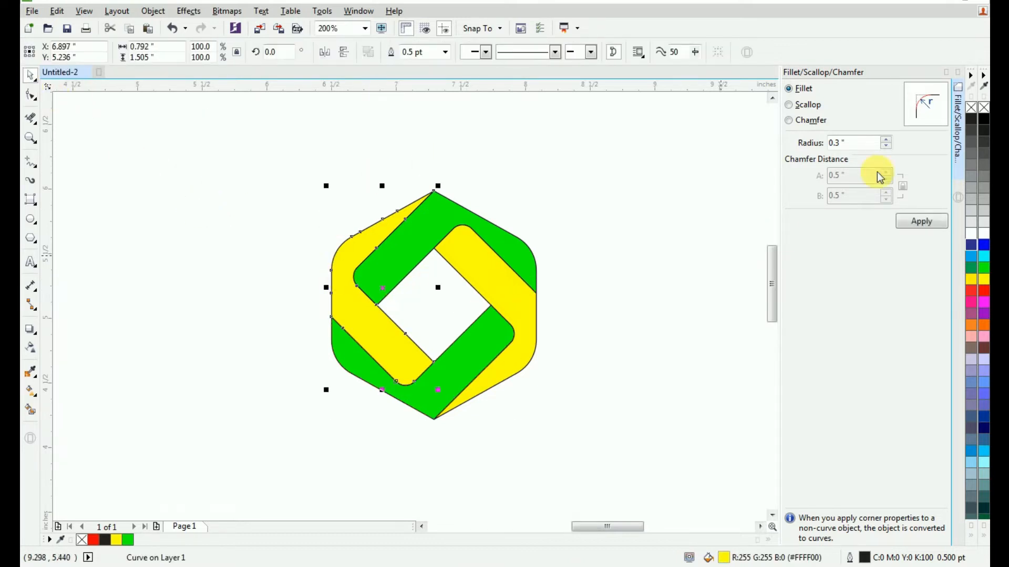
scroll(464, 304, "up", 1)
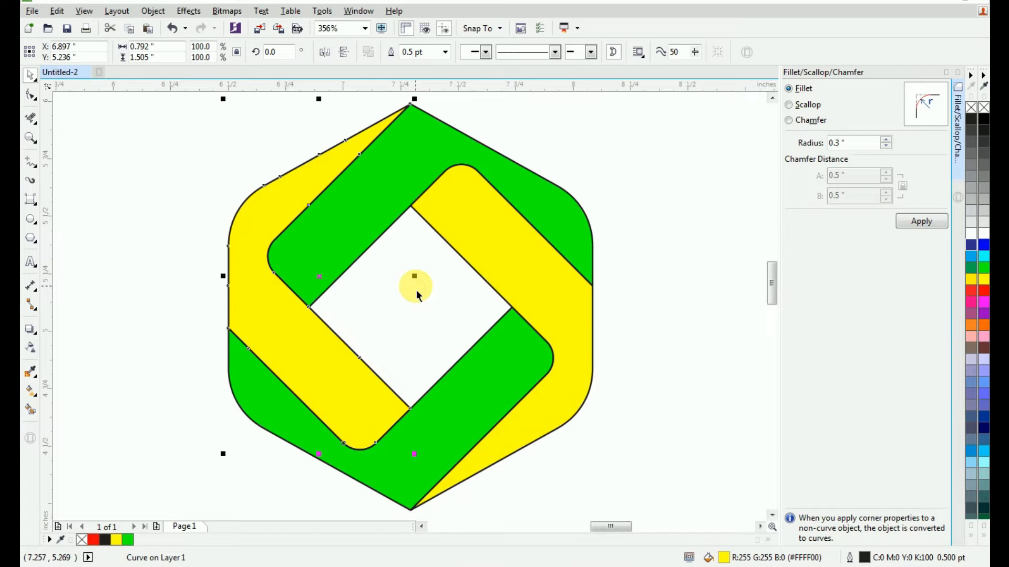
left_click(34, 397)
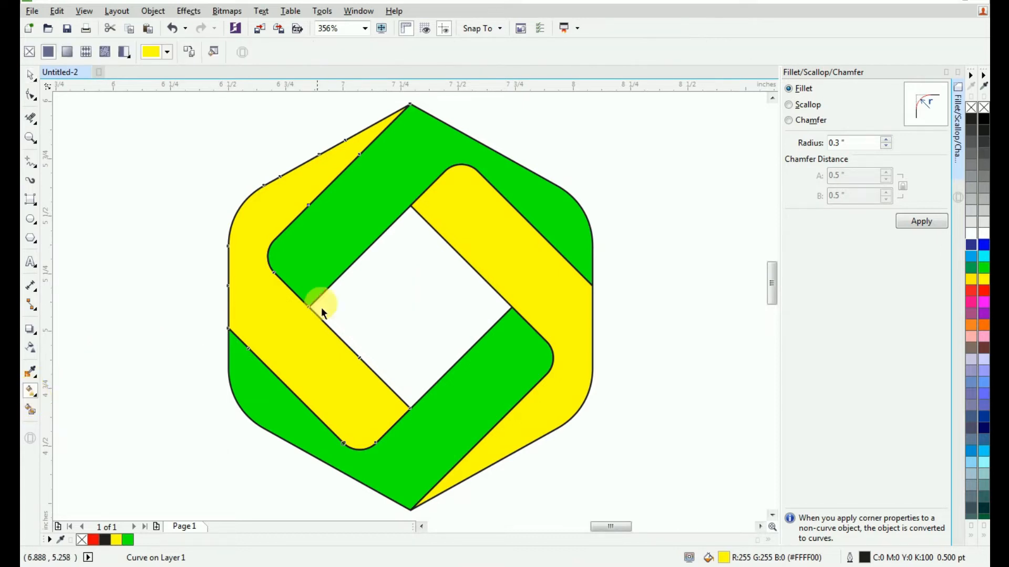
left_click_drag(395, 439, 206, 195)
mouse_move(399, 440)
left_mouse_down()
mouse_move(390, 436)
mouse_move(399, 447)
left_mouse_up()
left_click(198, 198)
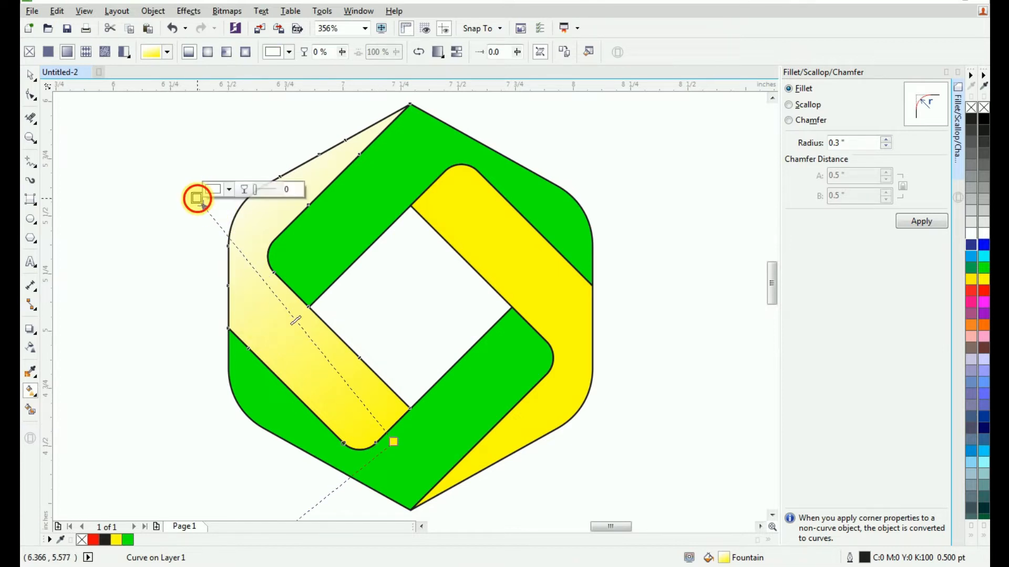
left_click(984, 119)
left_click(415, 450)
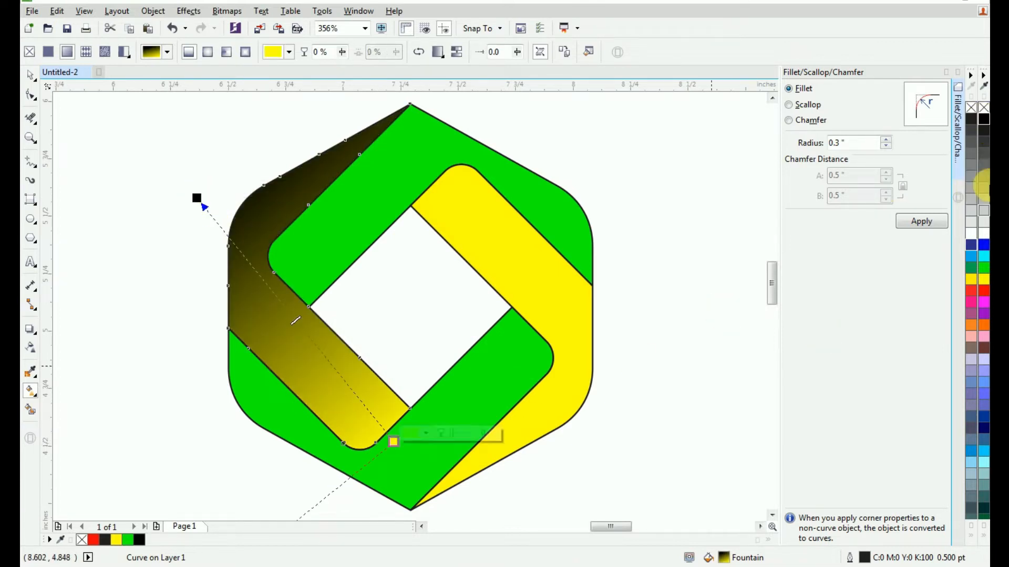
left_click(983, 124)
Add a cyan colour node midway along the left band's fountain fill and fine-tune the positions of its ends
left_click(288, 339)
double_click(302, 326)
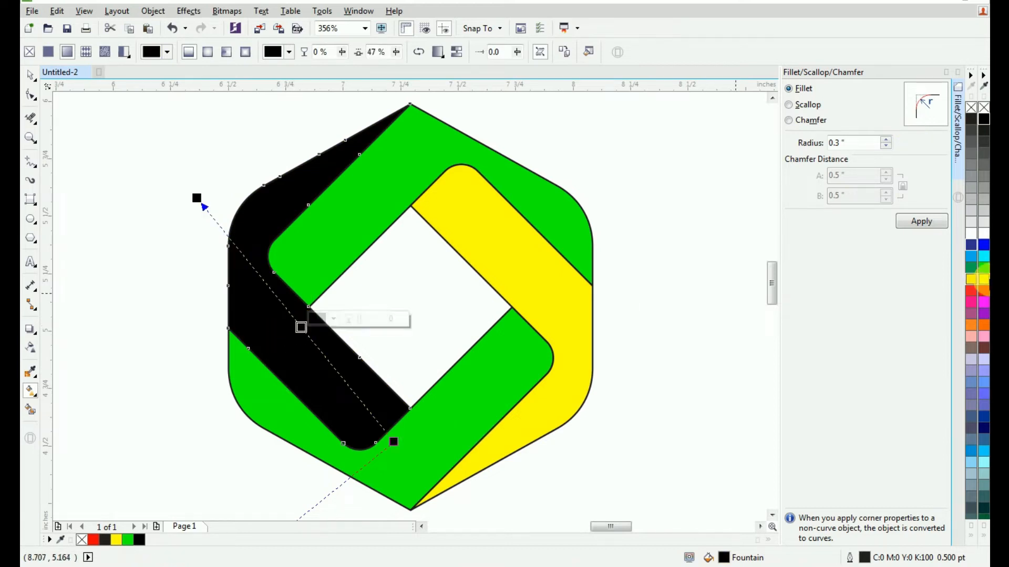
left_click(984, 256)
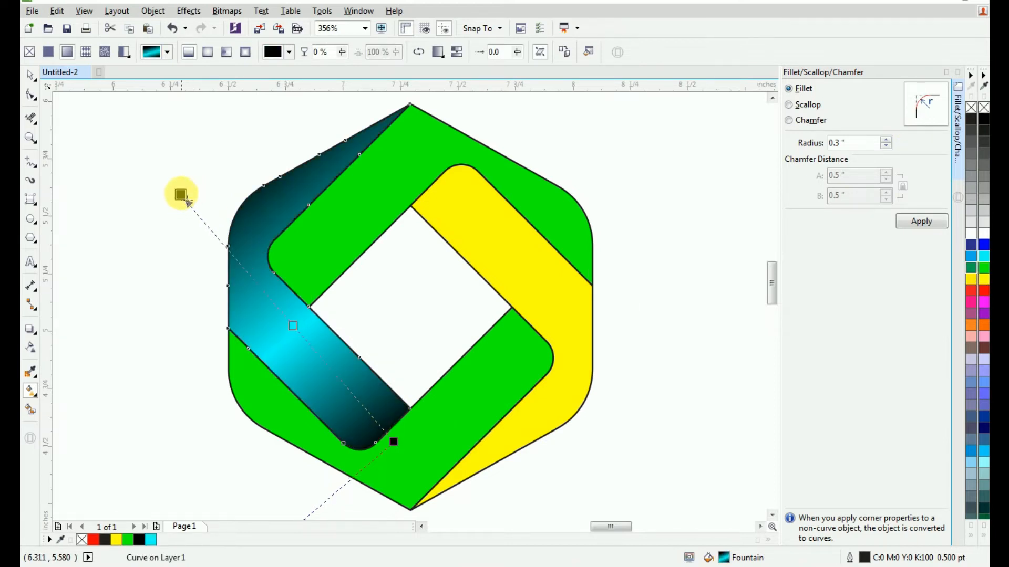
left_click(192, 216)
left_click_drag(195, 217, 186, 195)
left_click(393, 442)
left_click_drag(387, 438, 391, 445)
left_click(295, 327)
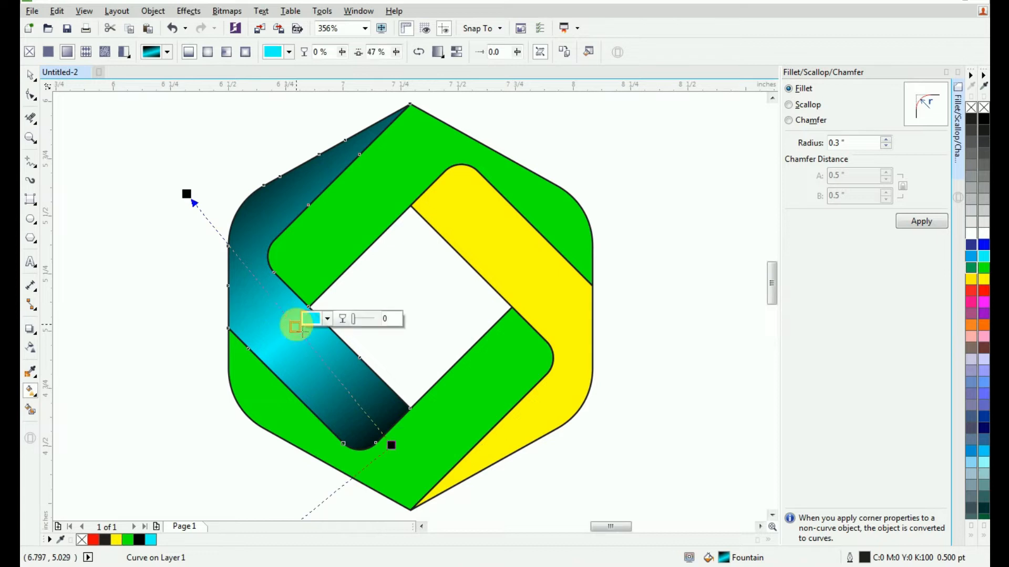
Apply a linear fountain fill along the upper green band with black ends and a cyan colour node midway
left_click(310, 275)
left_click_drag(267, 305, 493, 107)
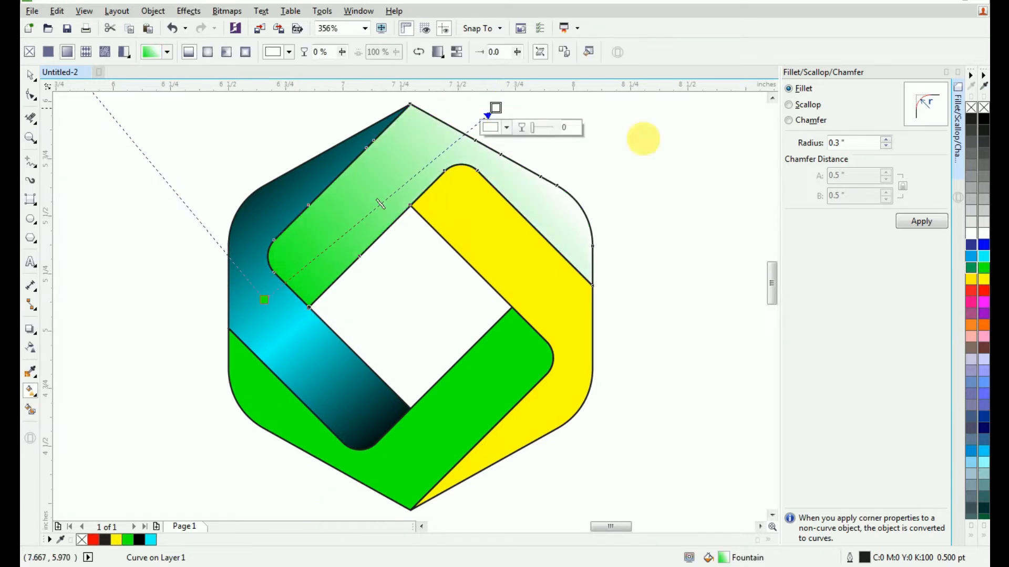
left_click(978, 119)
double_click(365, 215)
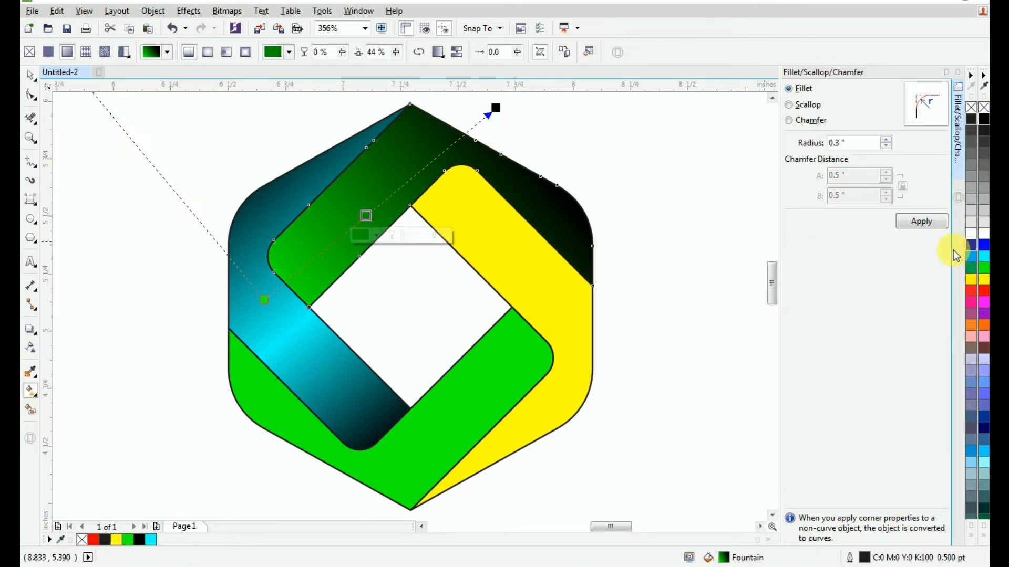
left_click(983, 257)
left_click_drag(264, 299, 281, 292)
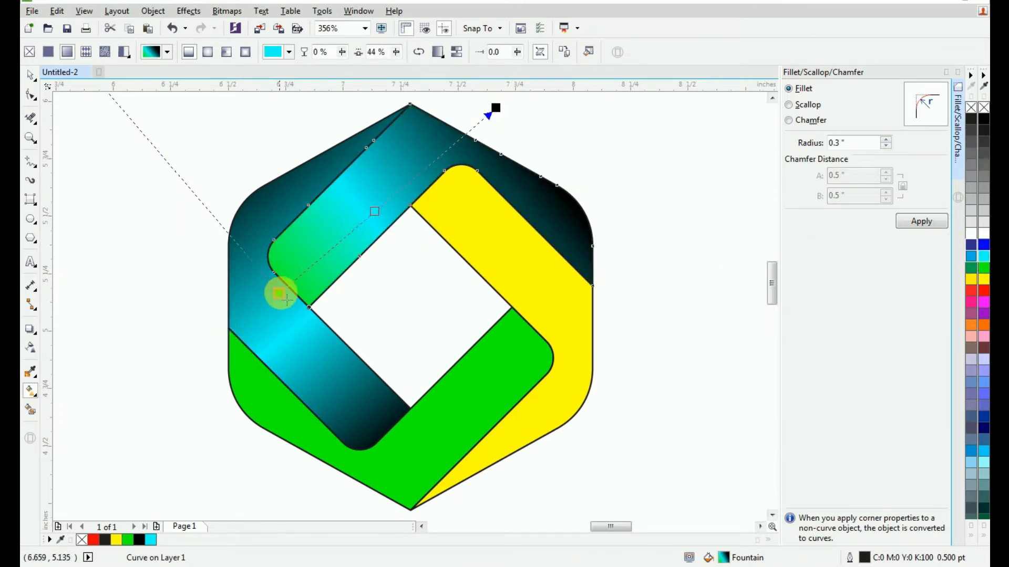
left_click(977, 118)
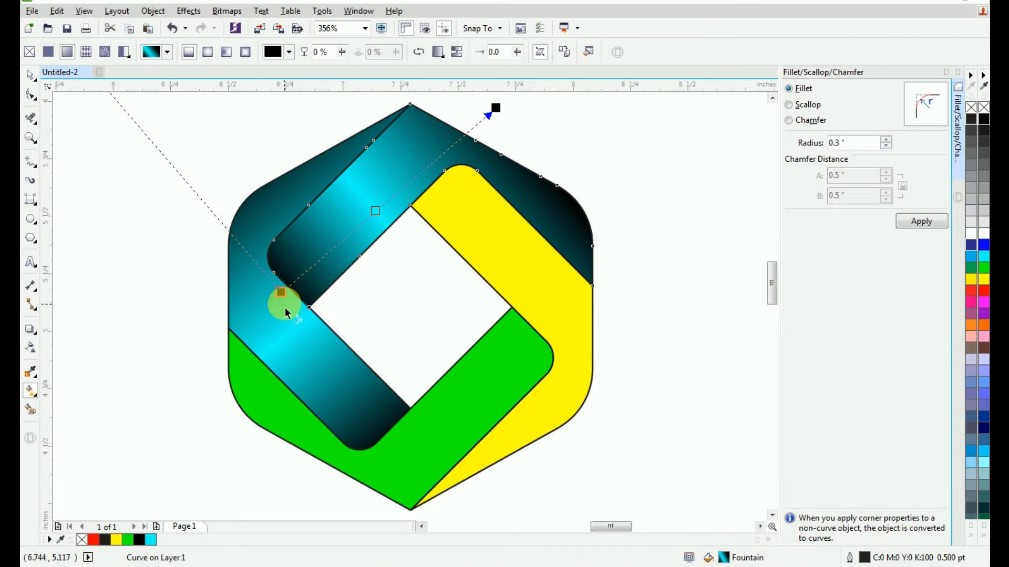
Fine-tune the ends and the cyan node of the upper band's fountain fill
left_click_drag(284, 294, 279, 296)
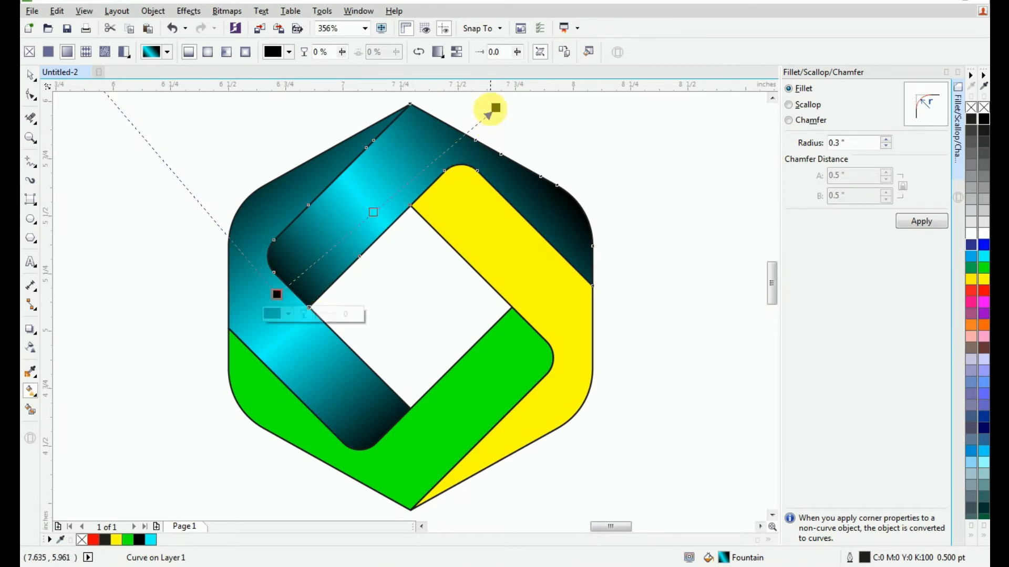
left_click(499, 105)
left_click(375, 210)
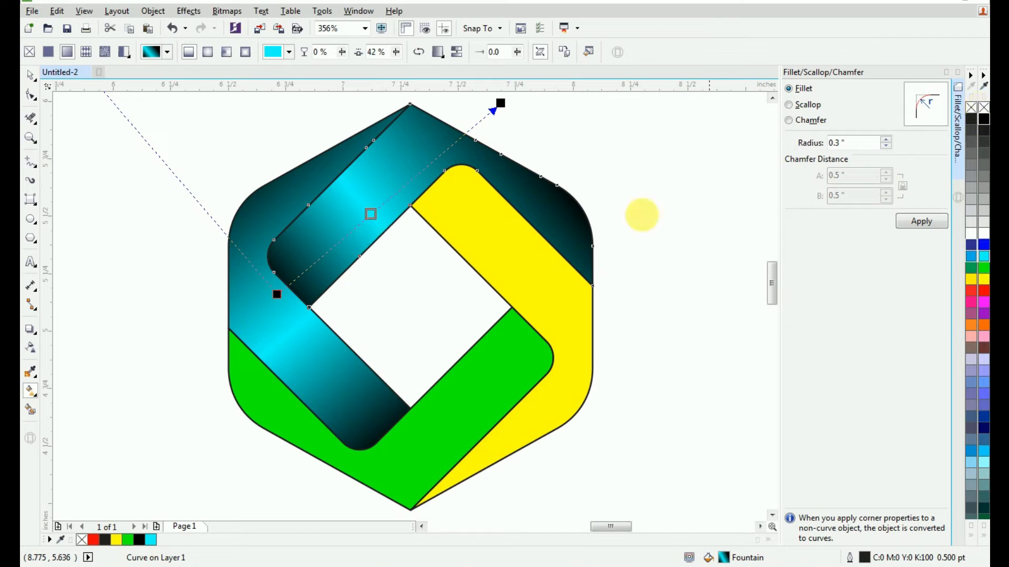
Apply a linear fountain fill along the right yellow band, from above its inner corner to beyond the hexagon's lower right side
left_click(476, 222)
left_click_drag(400, 167, 608, 366)
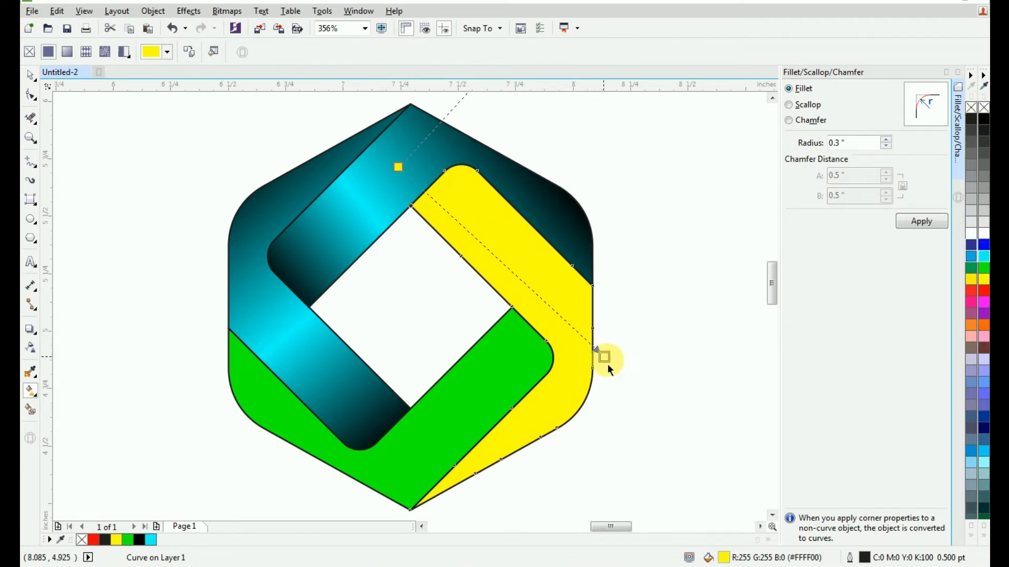
left_click_drag(618, 402, 619, 406)
left_click_drag(398, 167, 411, 172)
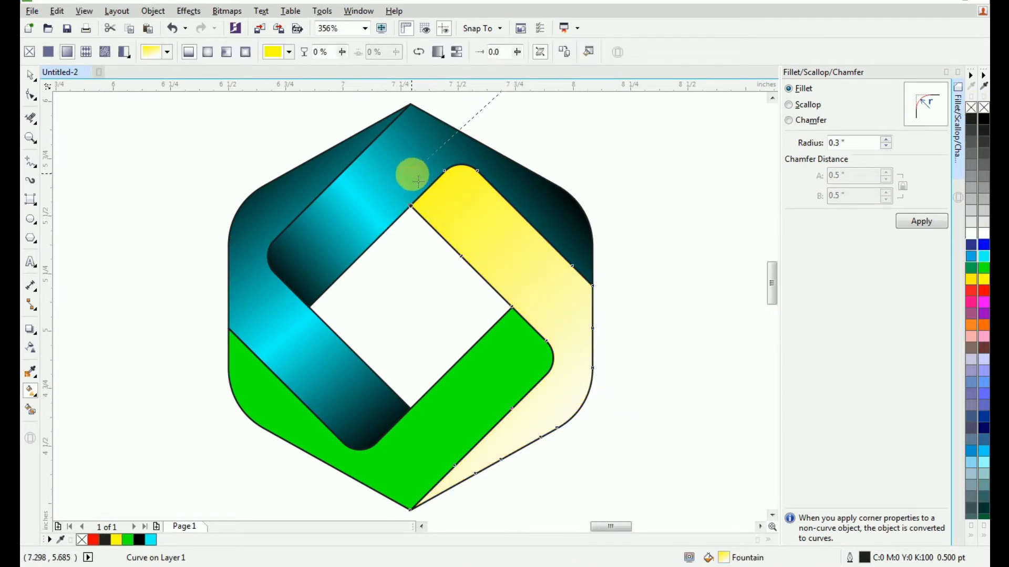
left_click(603, 402)
left_click_drag(614, 408, 607, 423)
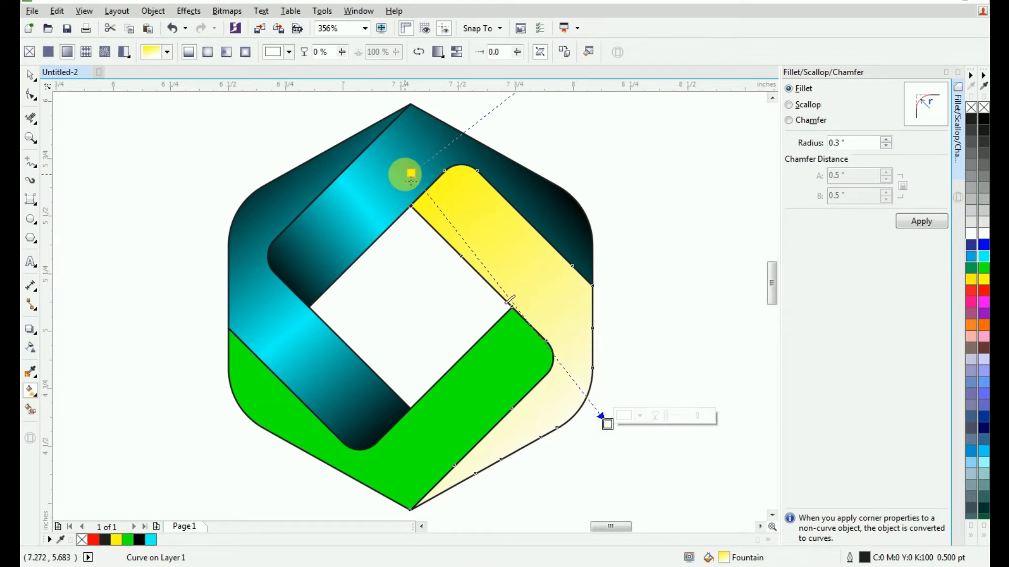
left_click_drag(410, 172, 415, 174)
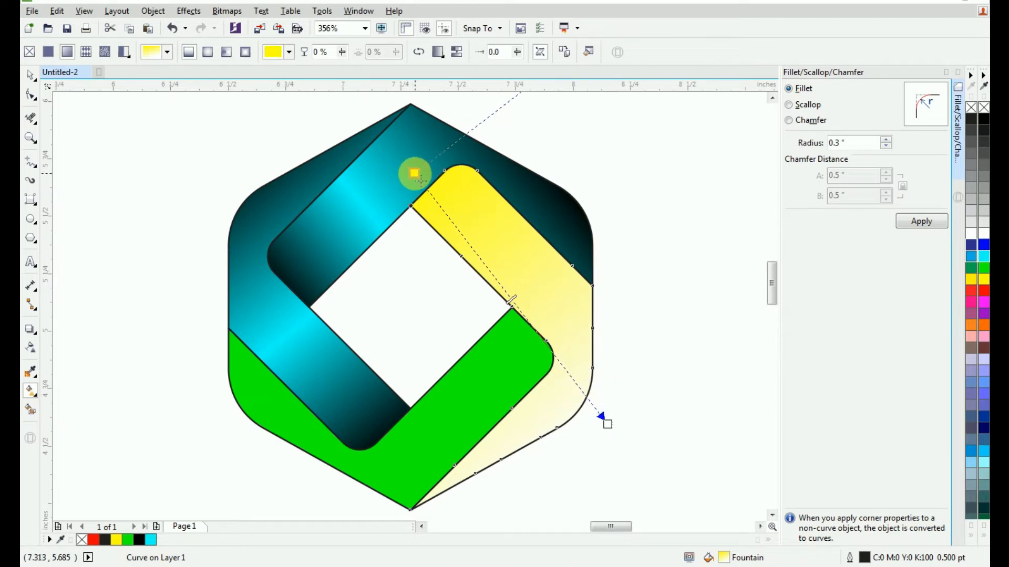
Set both ends of the right band's fountain fill to black, add a cyan node midway and fine-tune their positions
left_click(984, 118)
left_click_drag(977, 126, 518, 301)
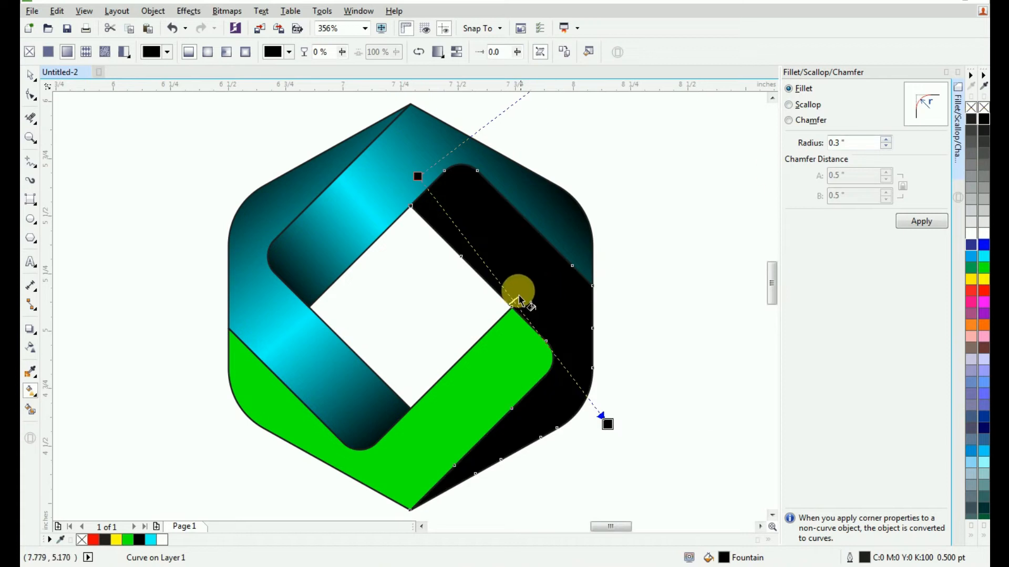
left_click(983, 261)
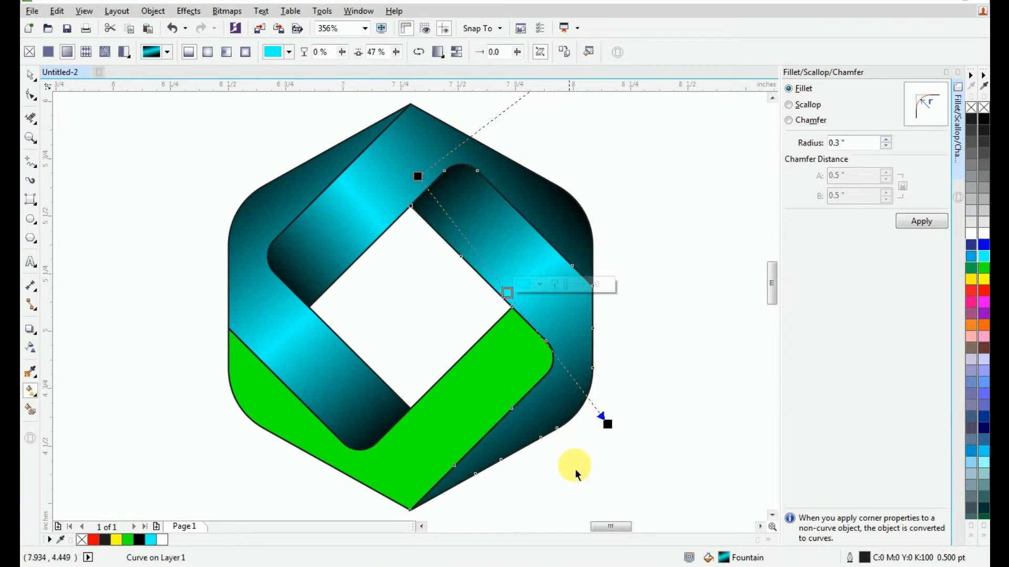
left_click_drag(608, 424, 615, 428)
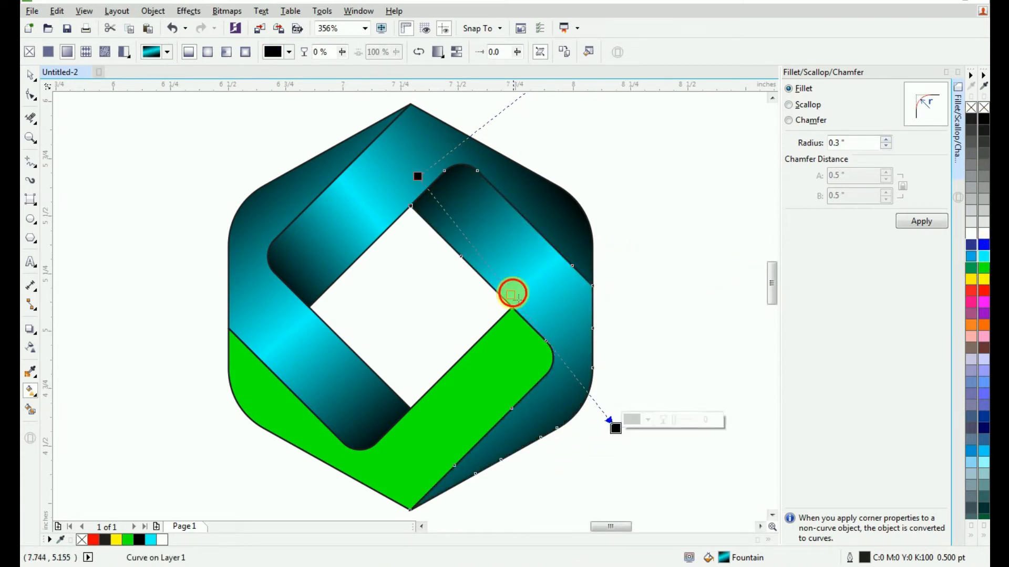
left_click_drag(511, 294, 507, 289)
left_click(418, 176)
Extend the upper band's fountain fill further beyond the hexagon's upper right side and readjust the right band's fill nodes
left_click(394, 180)
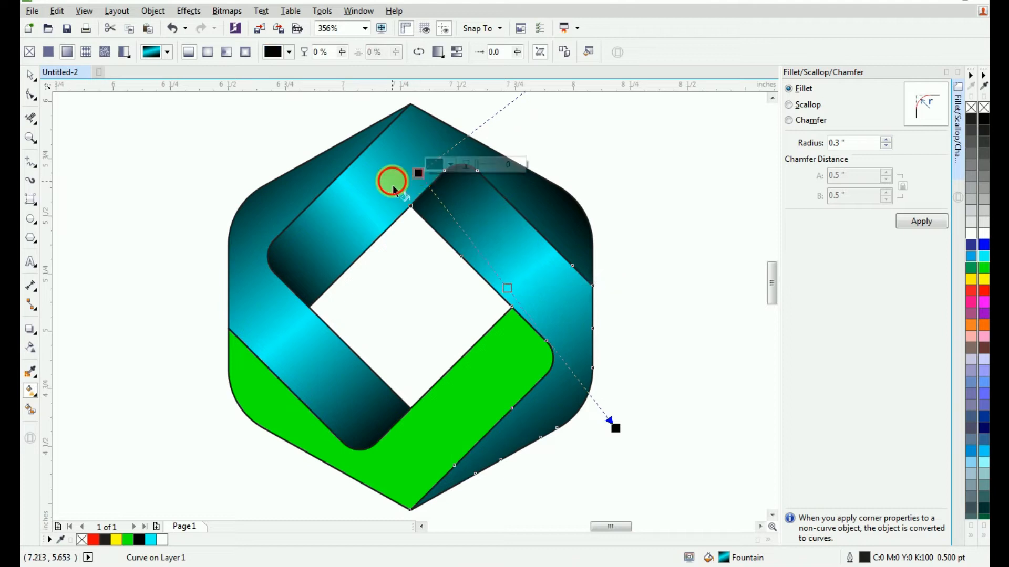
left_click_drag(500, 104, 529, 101)
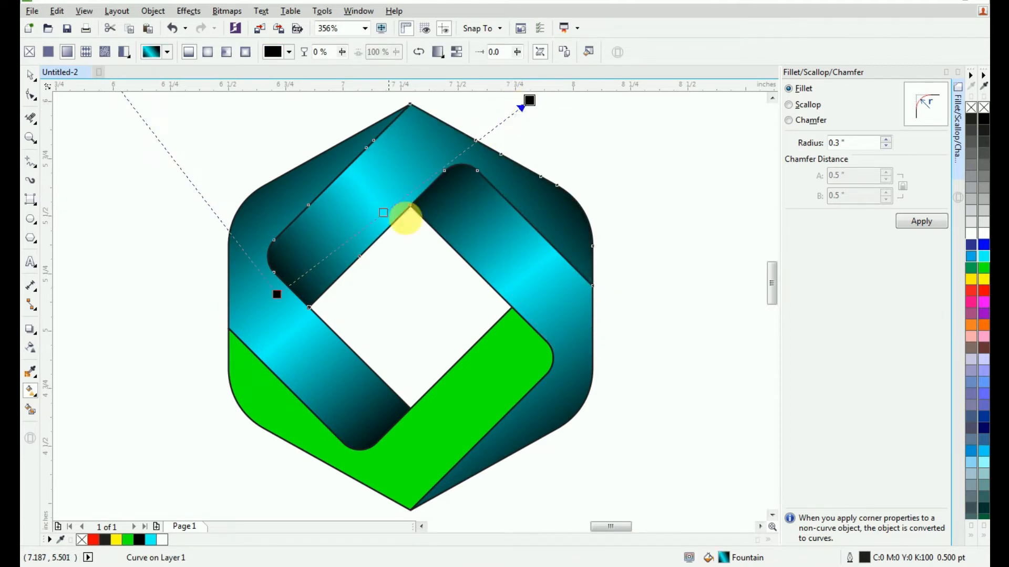
left_click(545, 342)
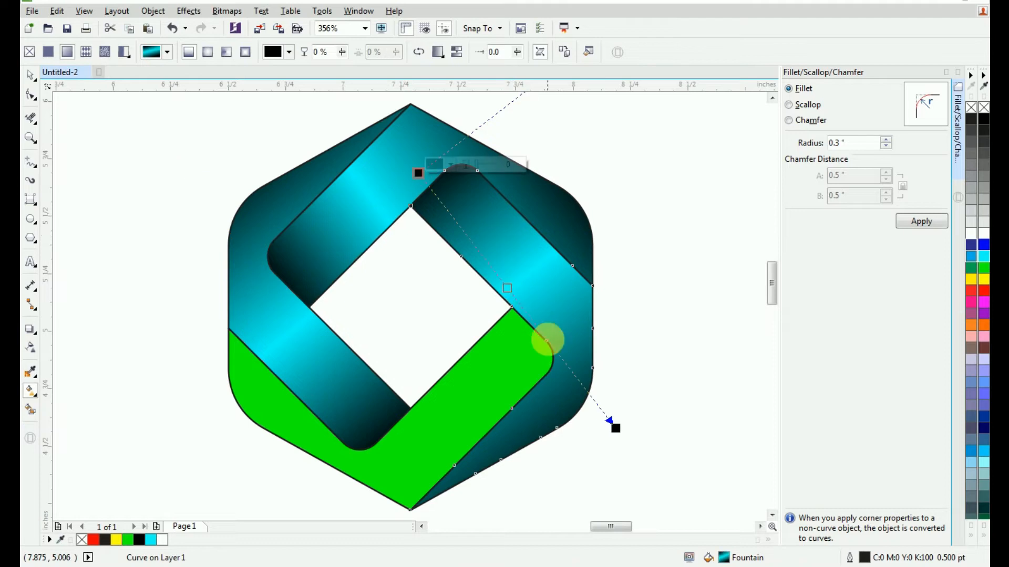
left_click(510, 292)
left_click(419, 172)
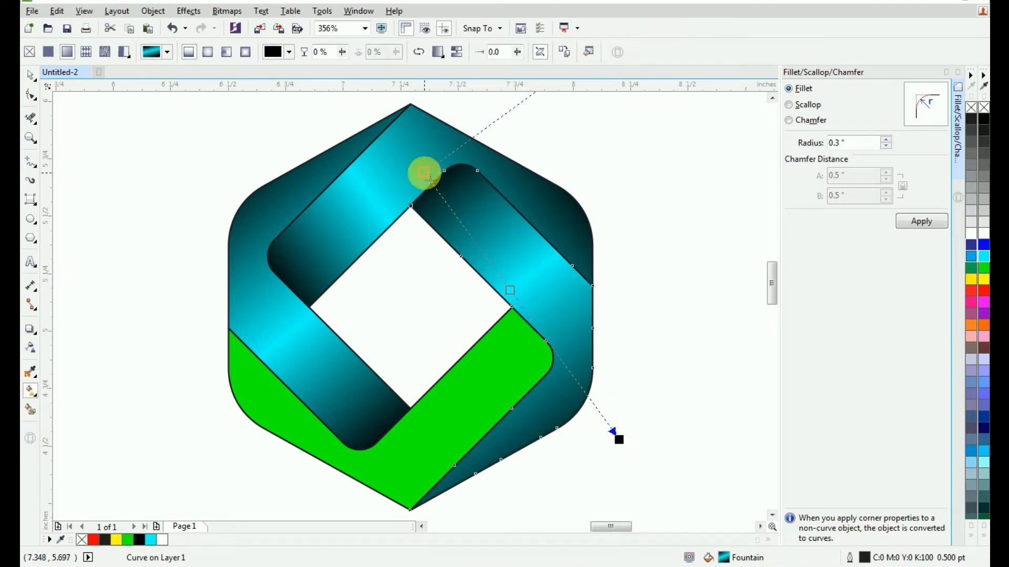
Apply a linear fountain fill along the lower green band with black ends and a cyan colour node midway
left_click(519, 352)
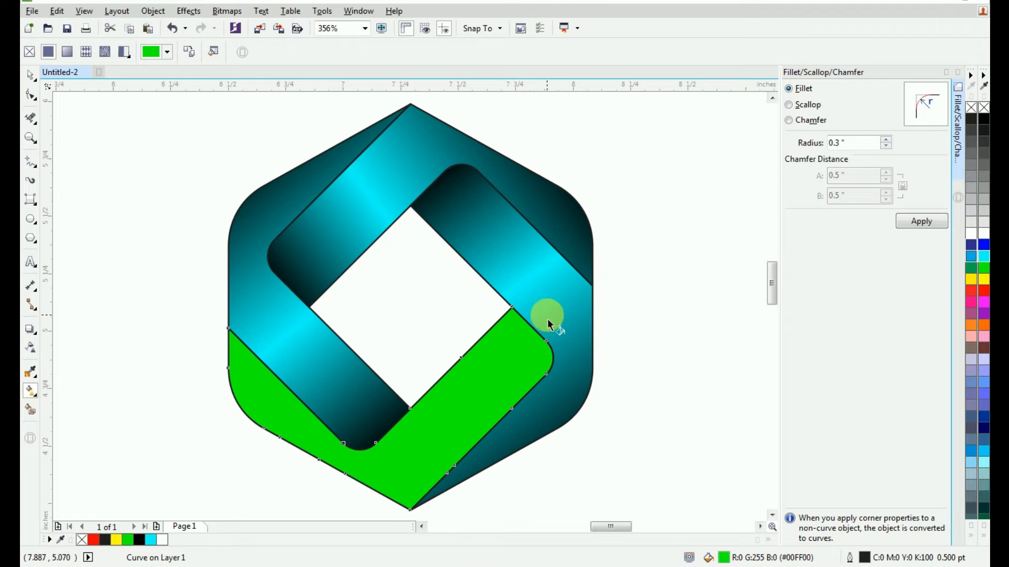
left_click_drag(547, 316, 269, 477)
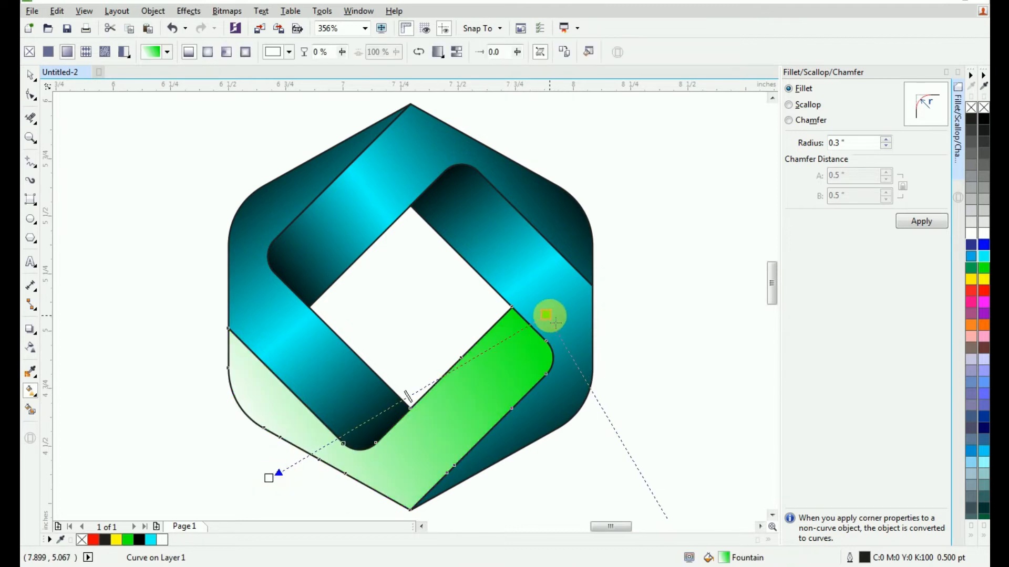
left_click(970, 119)
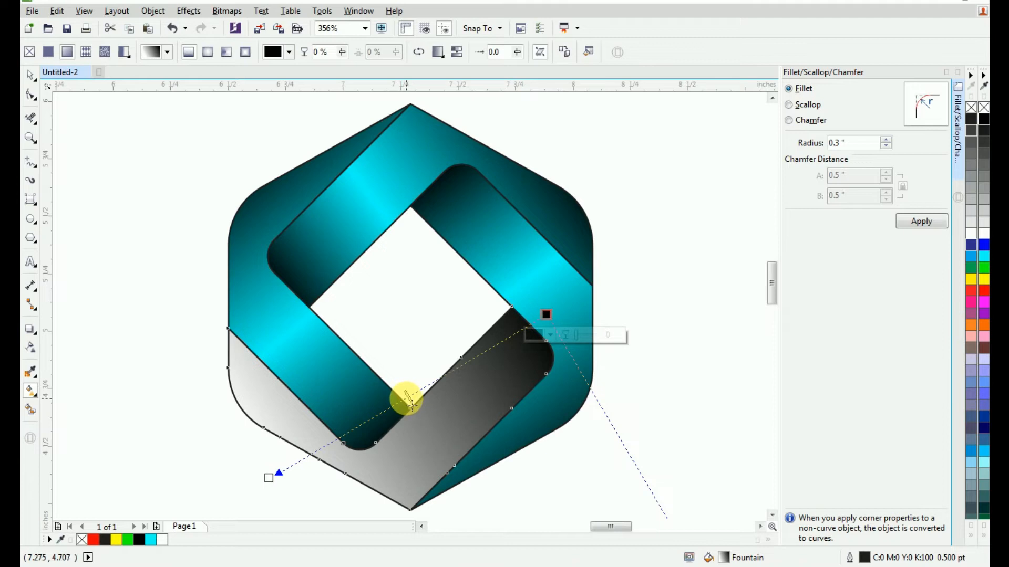
double_click(413, 395)
left_click(984, 257)
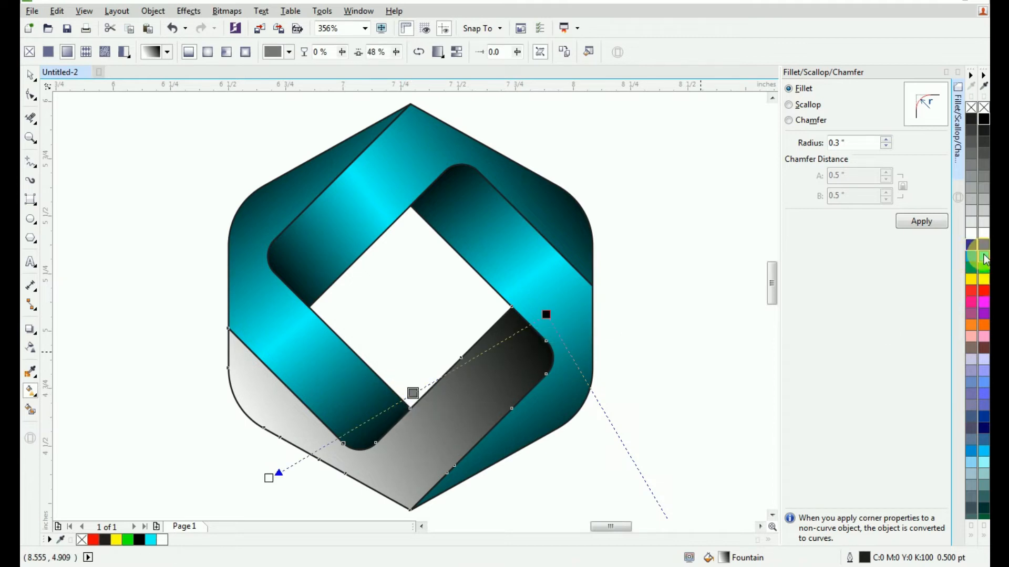
left_click(269, 479)
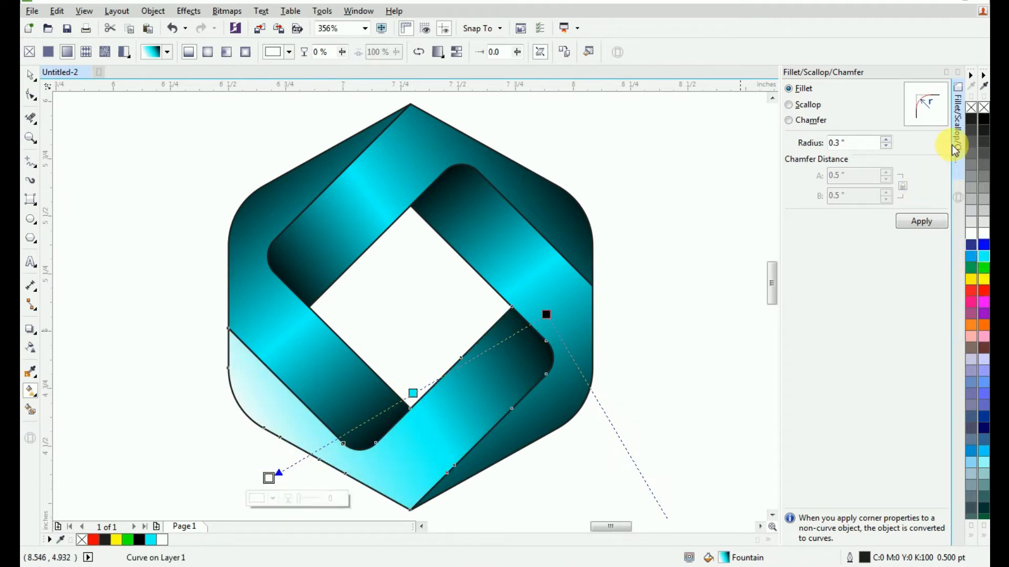
left_click(984, 120)
Fine-tune both ends and the cyan node of the lower band's fountain fill
left_click_drag(278, 485, 245, 496)
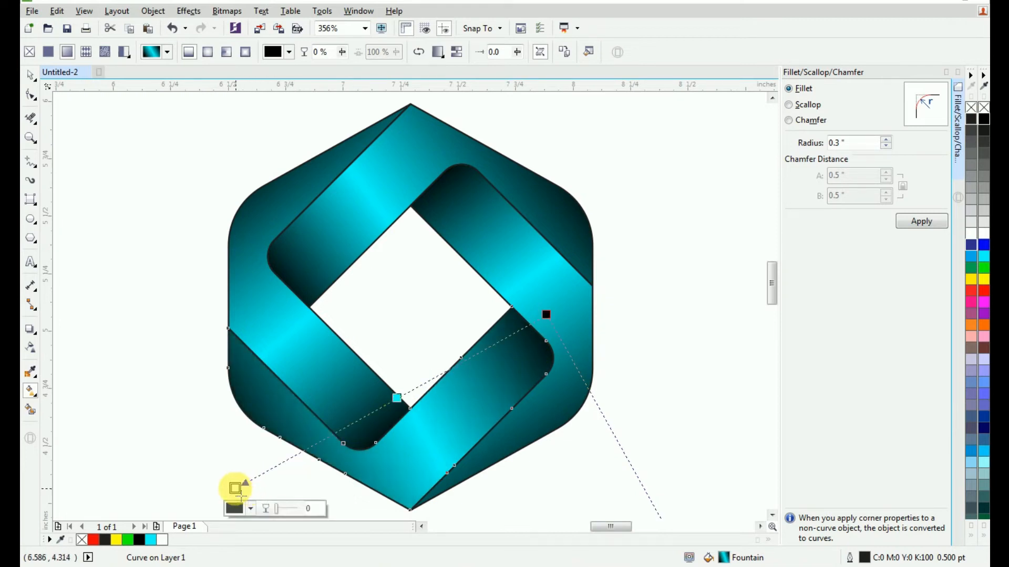
left_click_drag(397, 399, 415, 387)
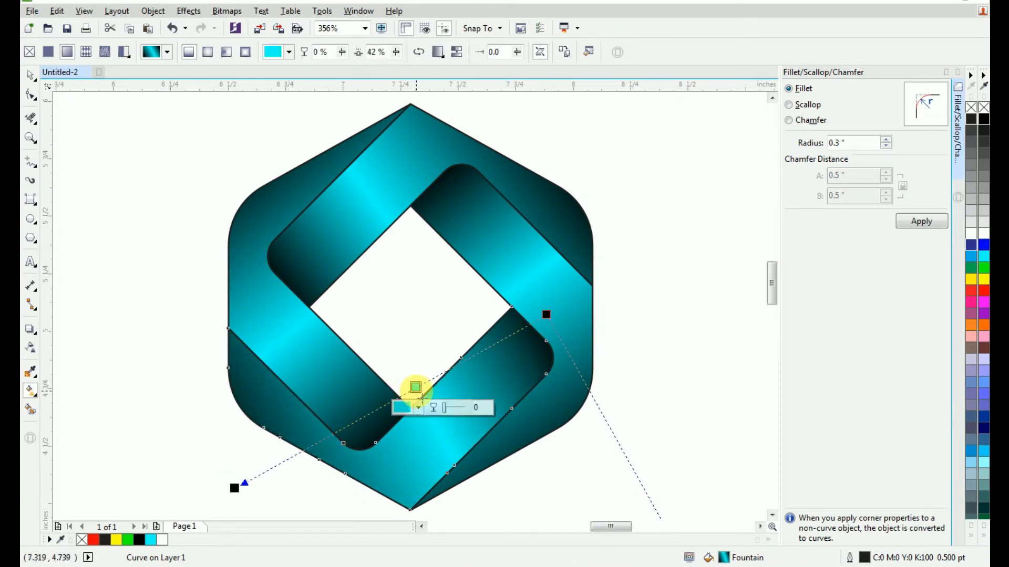
left_click_drag(251, 490, 255, 495)
left_click_drag(546, 315, 536, 317)
Select all four bands of the logo and remove their outlines
left_click(30, 75)
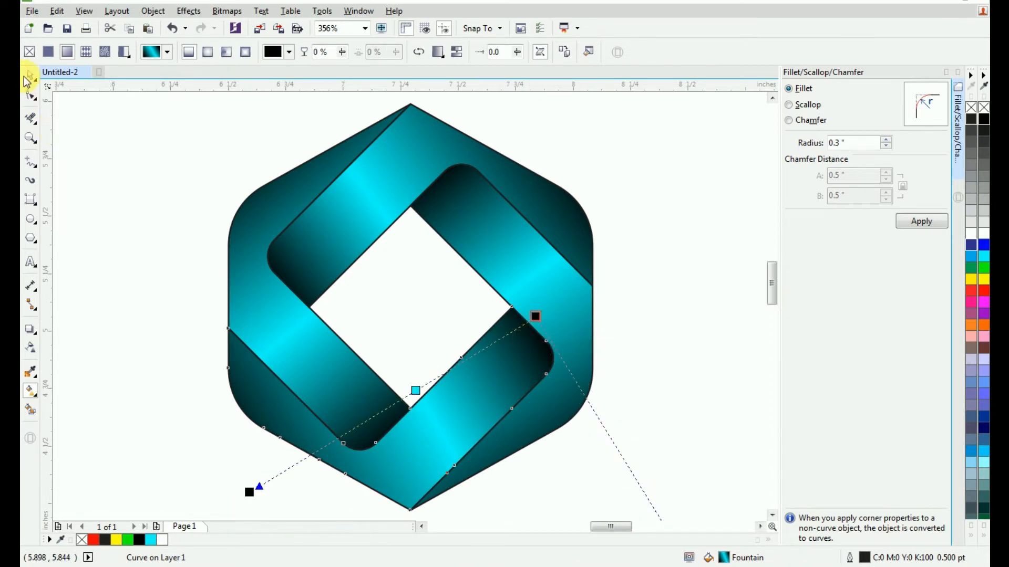
scroll(601, 149, "down", 3)
left_click_drag(615, 129, 244, 411)
right_click(983, 107)
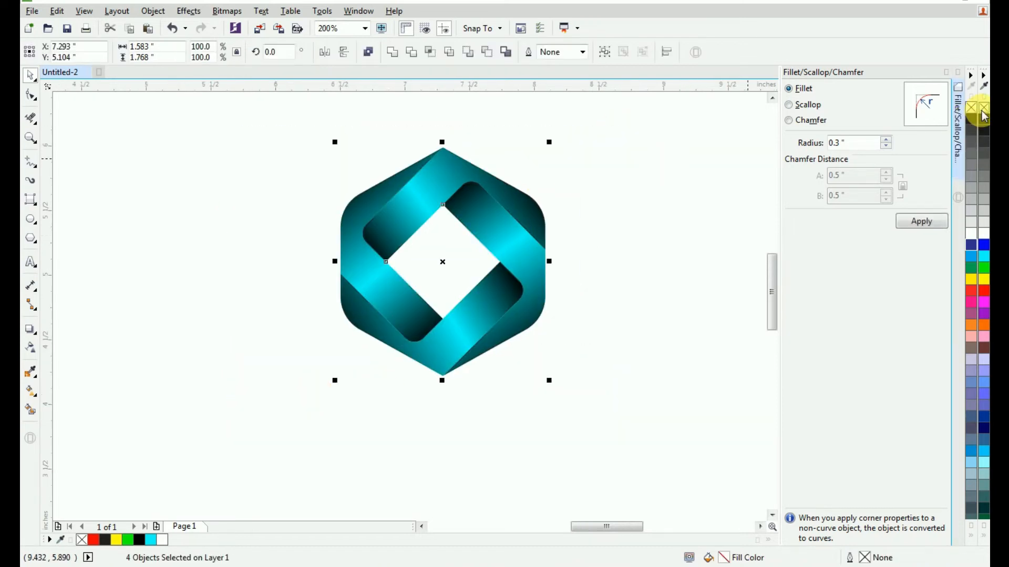
left_click(517, 175)
scroll(516, 169, "up", 3)
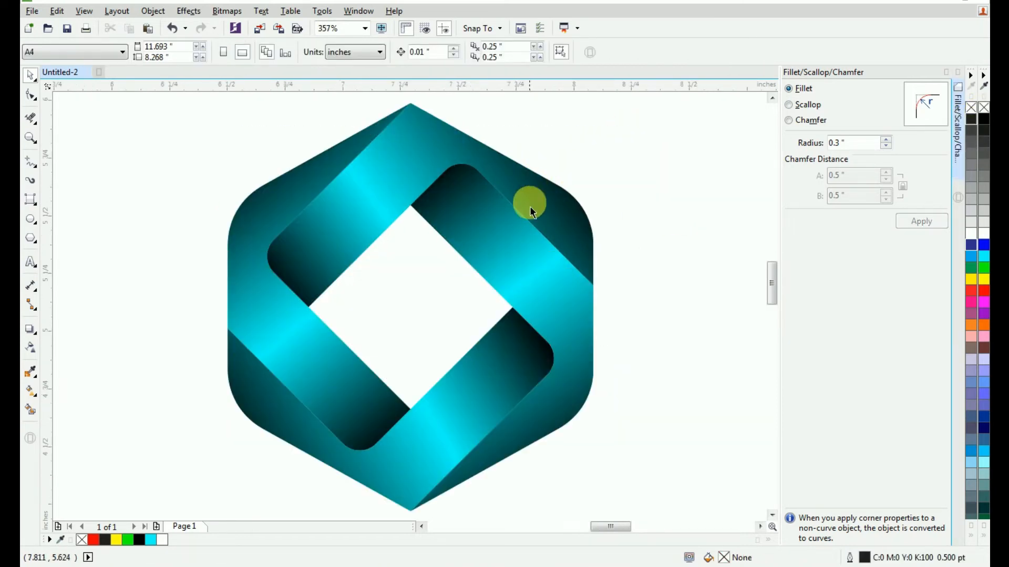
Place a copy of the whole logo to the left of the original, level with it
scroll(626, 255, "down", 3)
left_click_drag(638, 164, 332, 407)
left_click_drag(500, 374, 190, 361)
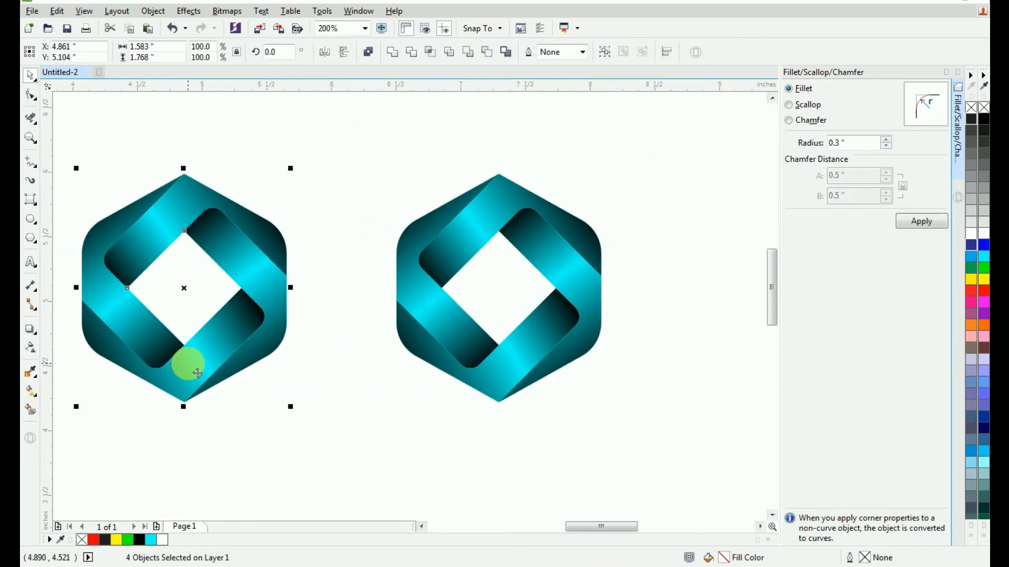
Set the outline width of the right-hand logo's four bands to 1.0 pt
left_click_drag(667, 153, 369, 407)
left_click(583, 52)
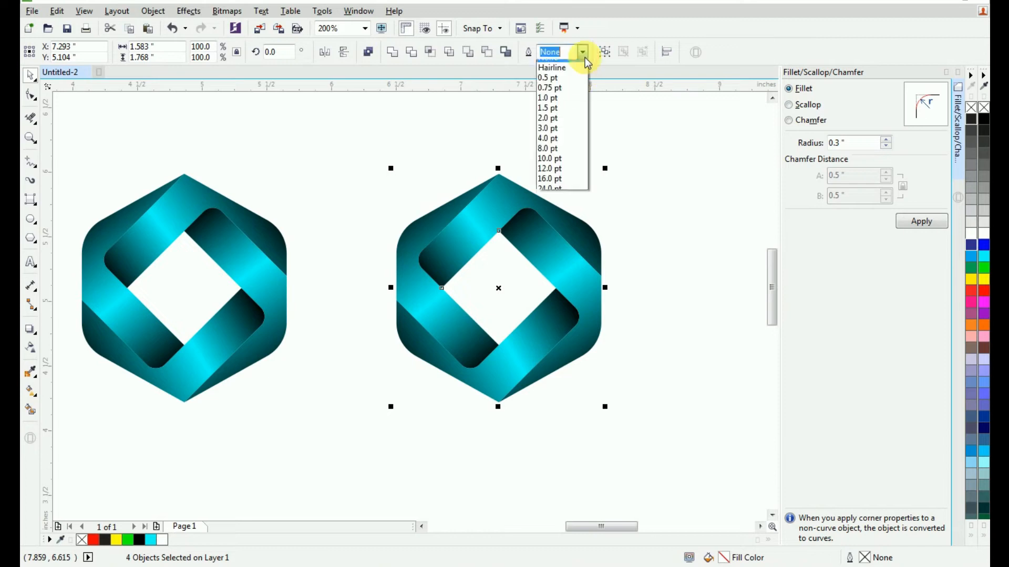
left_click(555, 105)
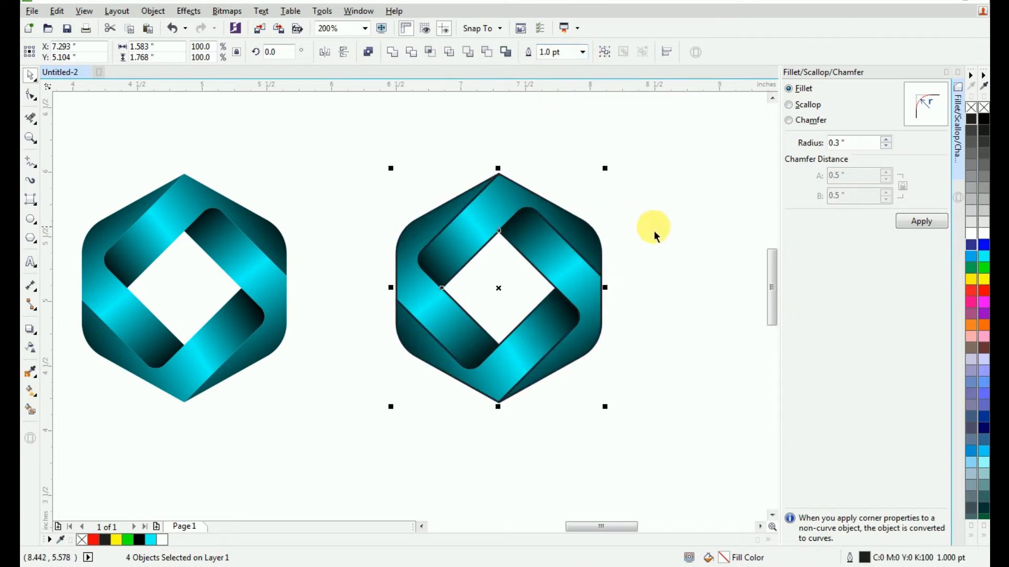
Close the Fillet/Scallop/Chamfer settings and convert the outlines of the right-hand logo's four bands to curve objects
left_click(938, 73)
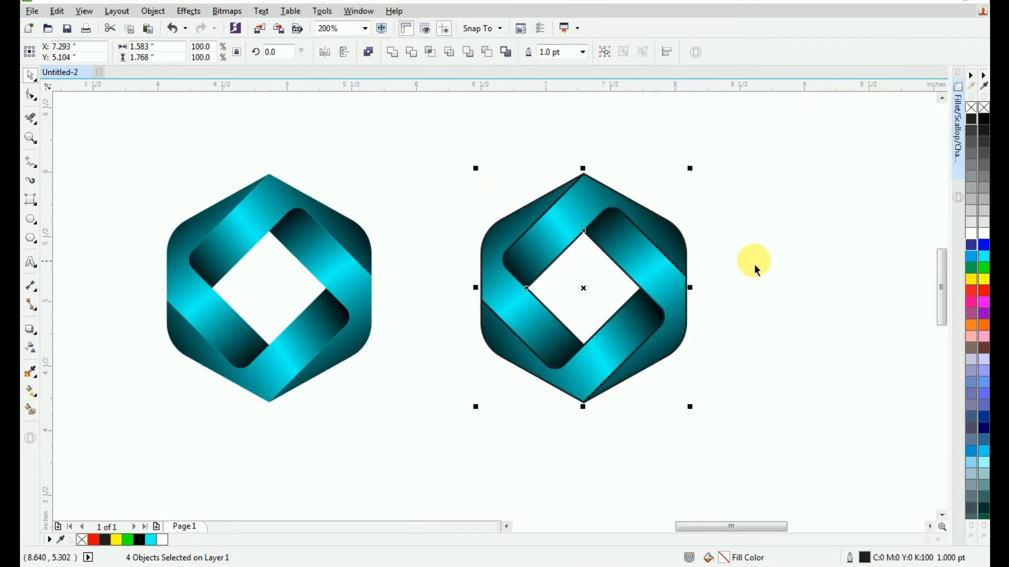
key("z")
left_click_drag(396, 153, 733, 414)
left_click(30, 74)
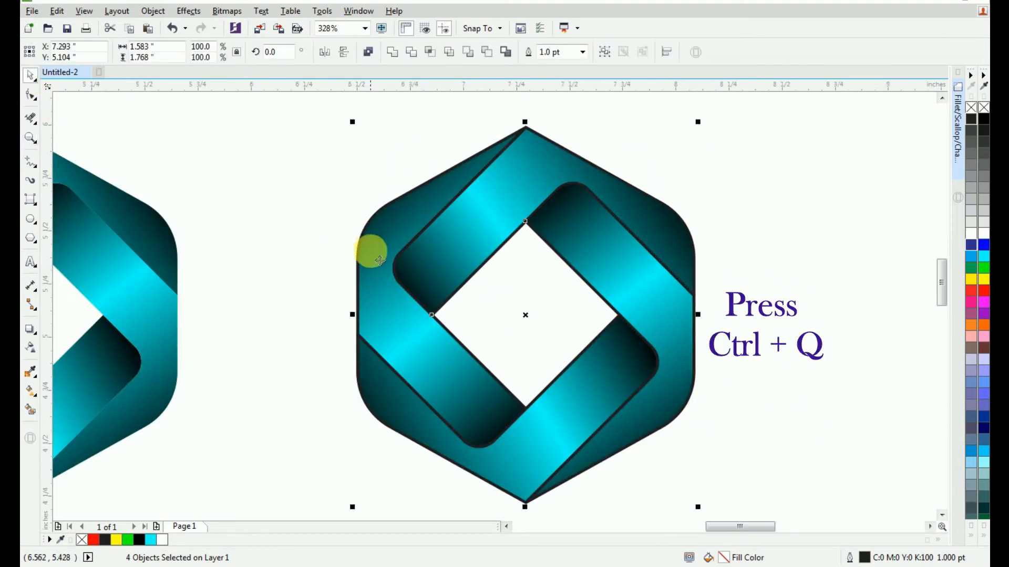
key("ctrl+q")
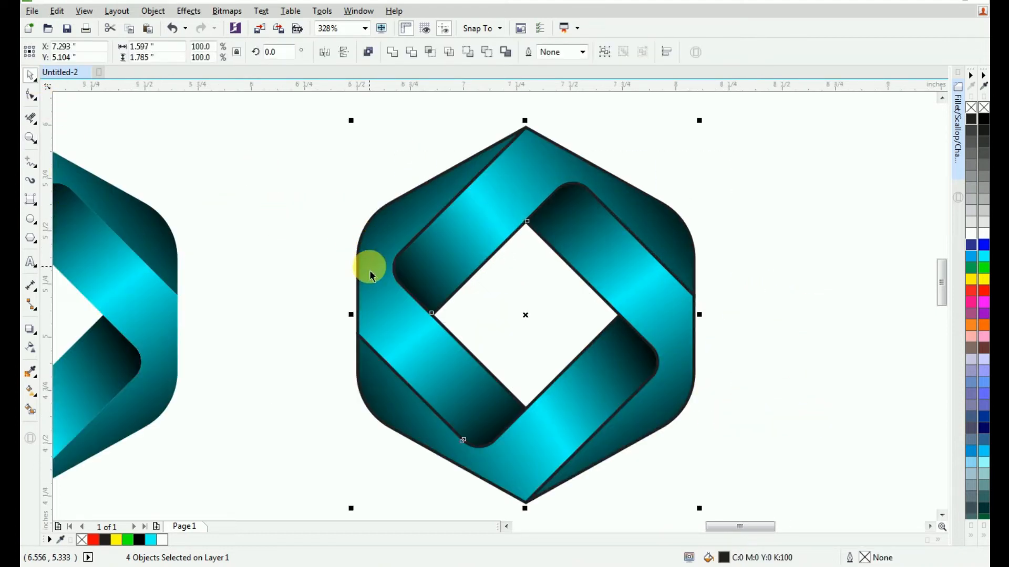
Apply a linear fountain fill to the left band's outline object, from beyond its upper left corner to below its inner end
left_click(288, 264)
left_click(361, 275)
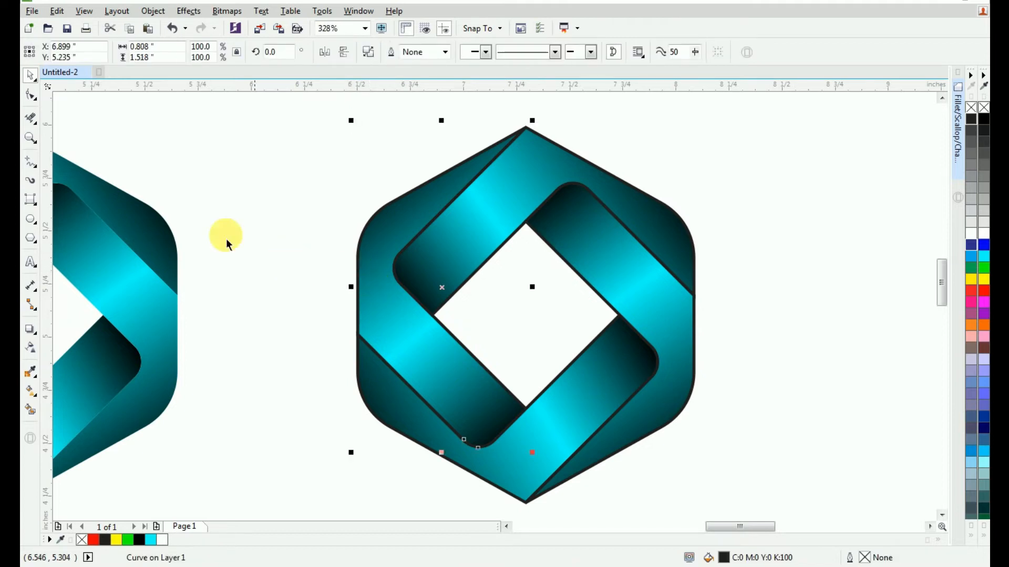
left_click(31, 398)
left_click_drag(375, 211, 356, 184)
left_click_drag(512, 420, 524, 445)
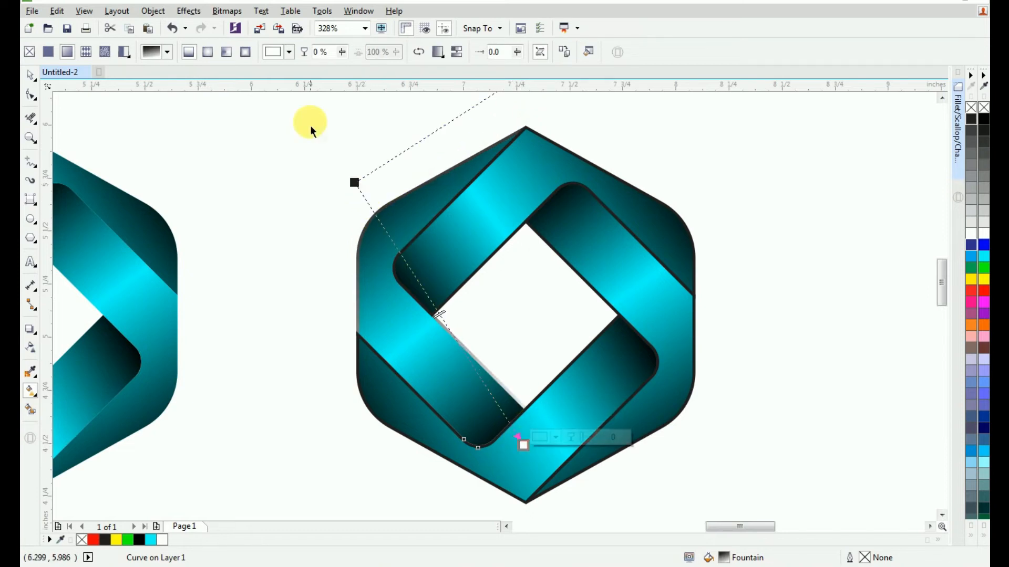
Make the left band outline's fountain fill cyan at both ends with a black node at 45%, starting slightly farther out
left_click_drag(354, 182, 334, 196)
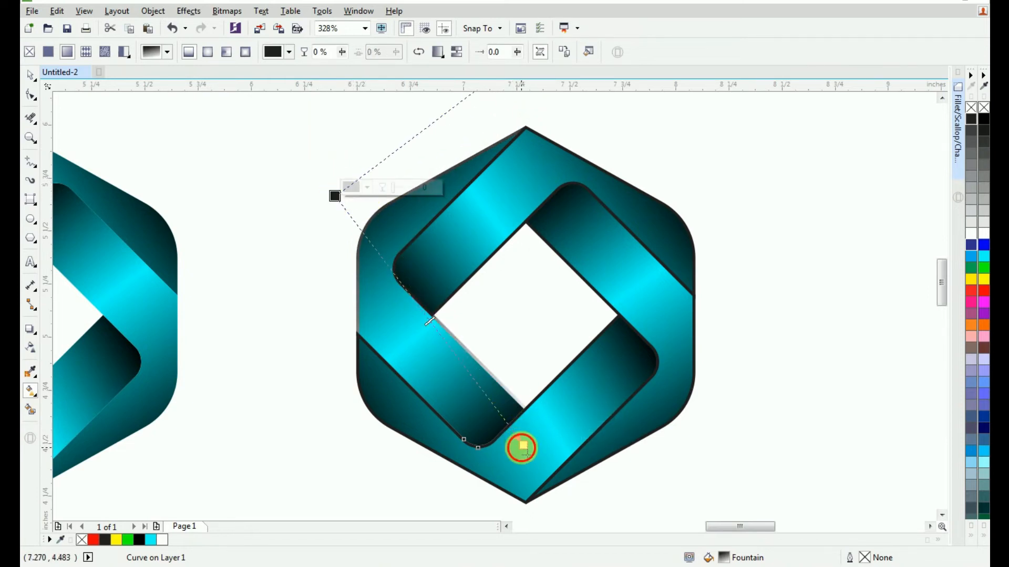
left_click(523, 446)
left_click(977, 263)
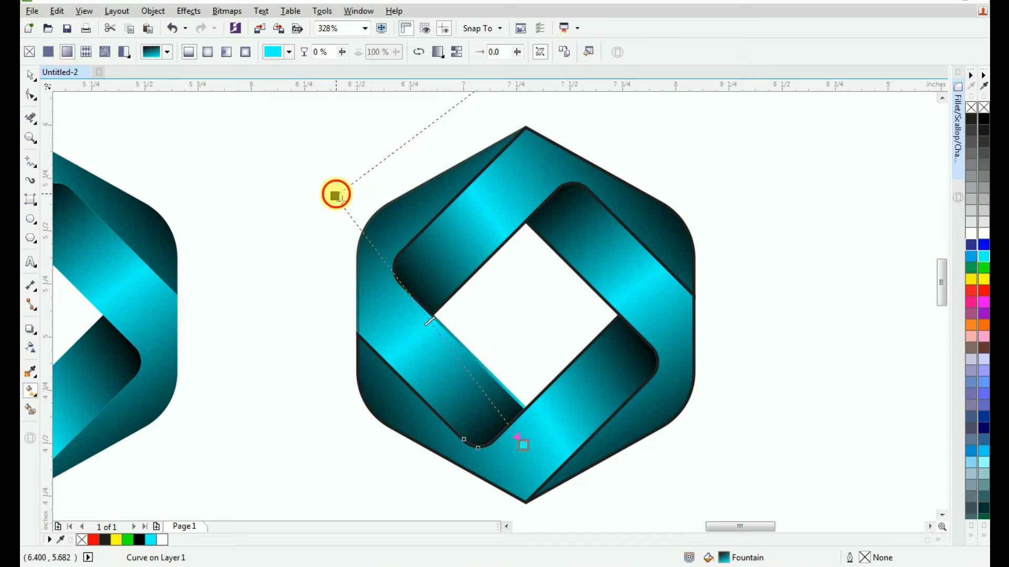
left_click(336, 196)
left_click(977, 257)
double_click(419, 309)
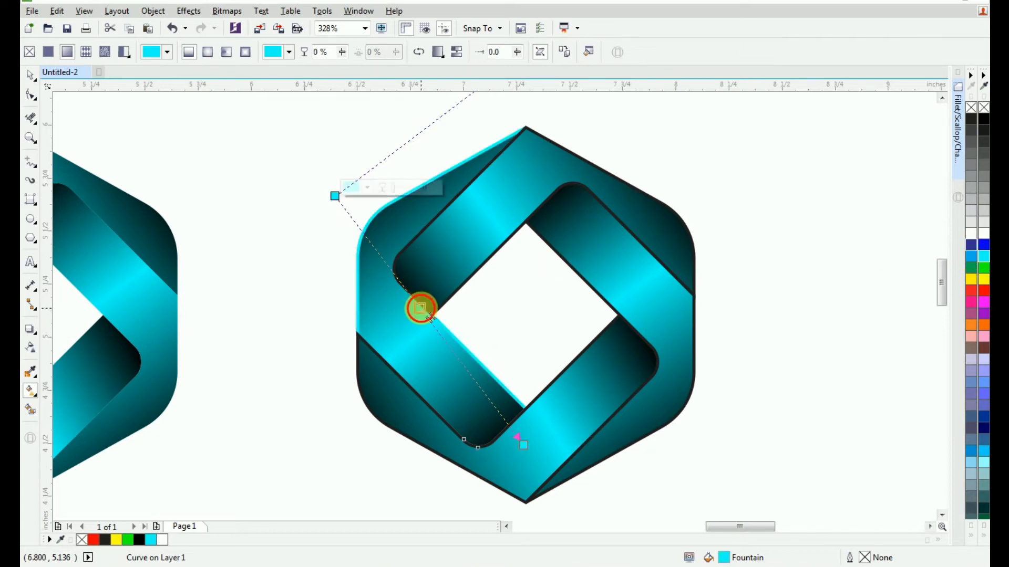
left_click(984, 126)
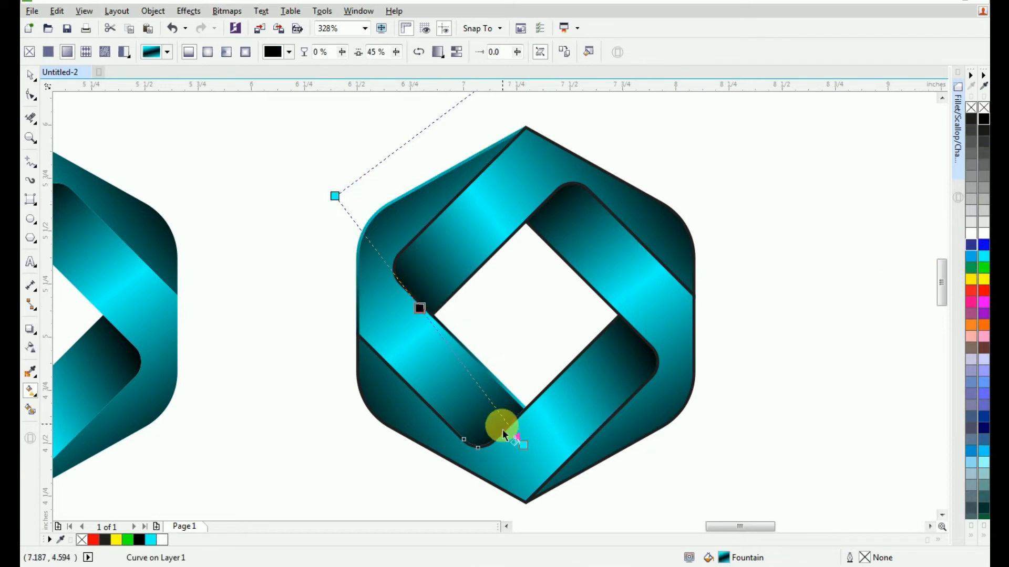
Fine-tune the fill's start, end and black node along the left band's outline so the dark part sits by the inner square's left corner
left_click_drag(523, 445, 537, 463)
left_click_drag(426, 316, 433, 326)
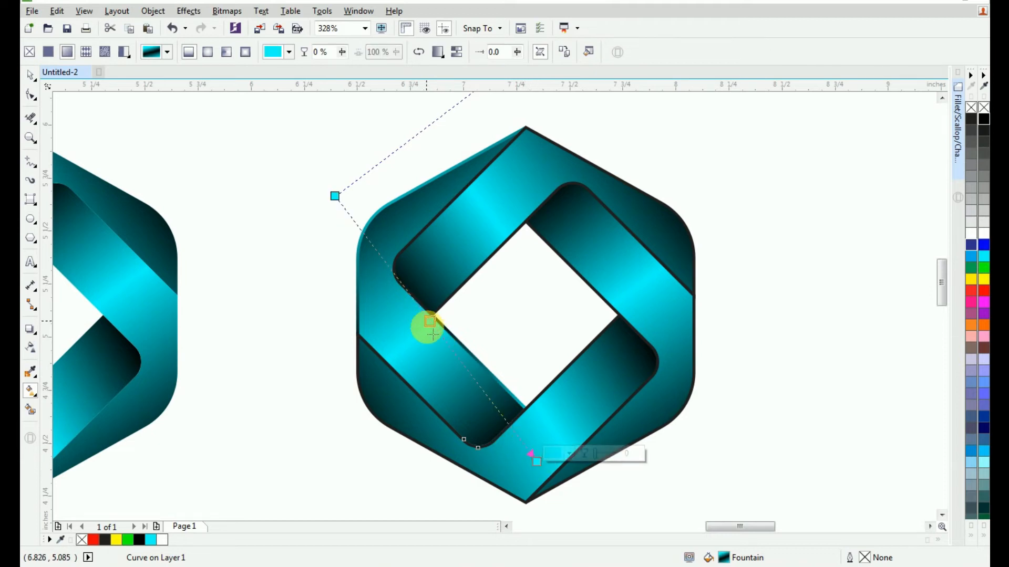
left_click_drag(536, 463, 518, 443)
left_click(335, 196)
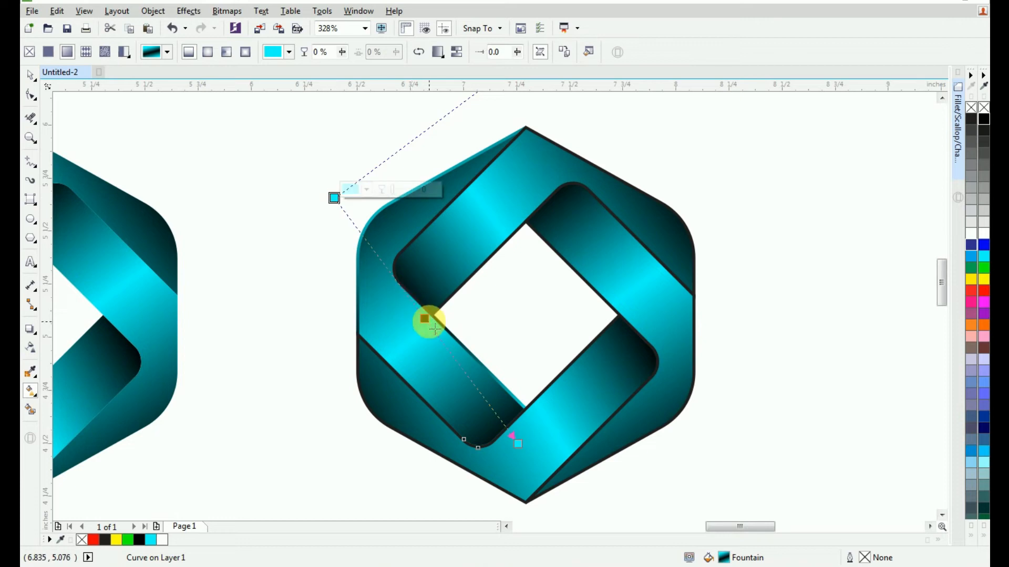
left_click(518, 441)
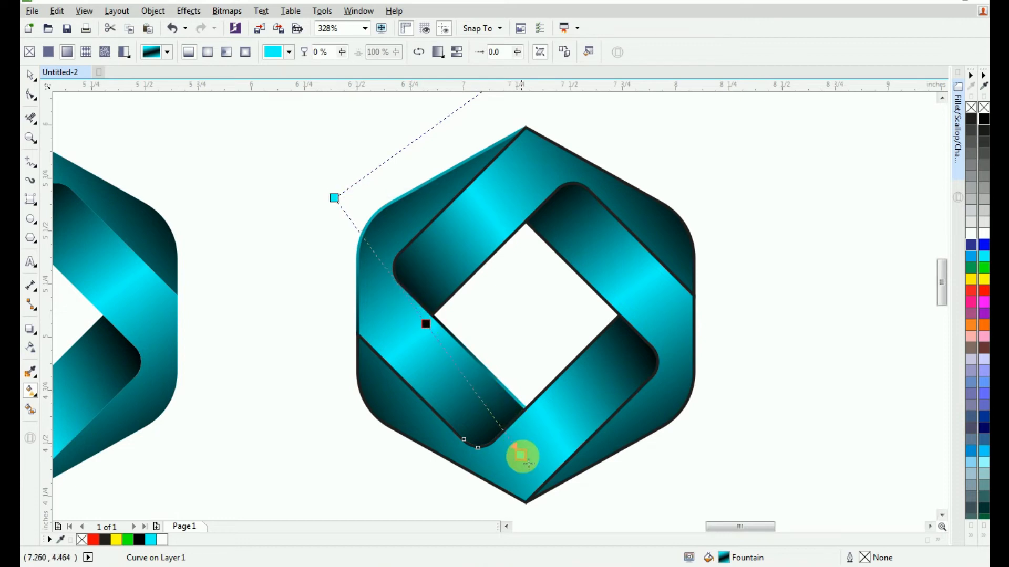
Apply a linear fountain fill to the upper band's outline object, from beyond the logo's upper right edge to past the band's inner end
left_click(30, 75)
left_click(530, 145)
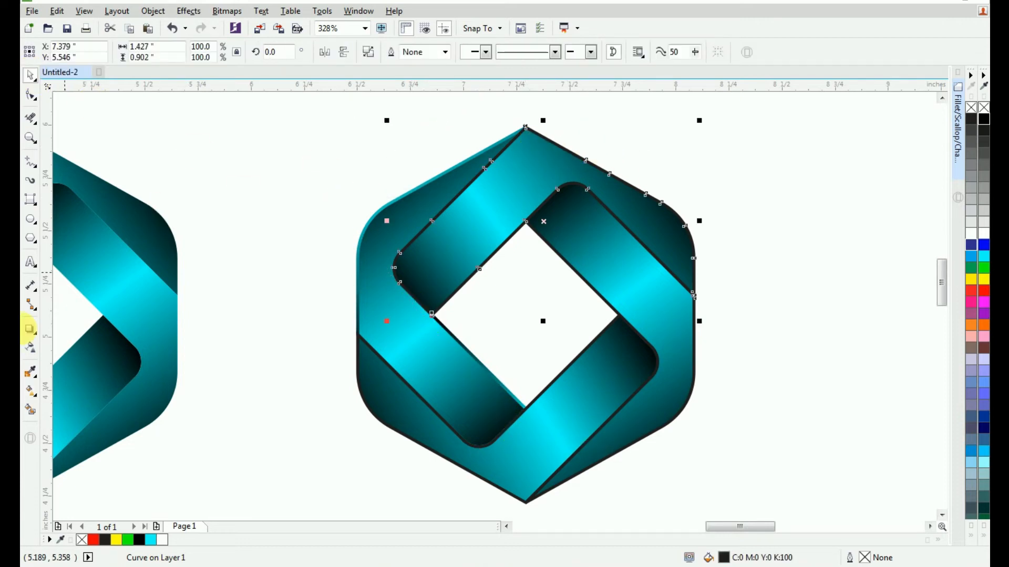
left_click(31, 399)
left_click_drag(662, 131, 398, 333)
left_click_drag(662, 130, 663, 121)
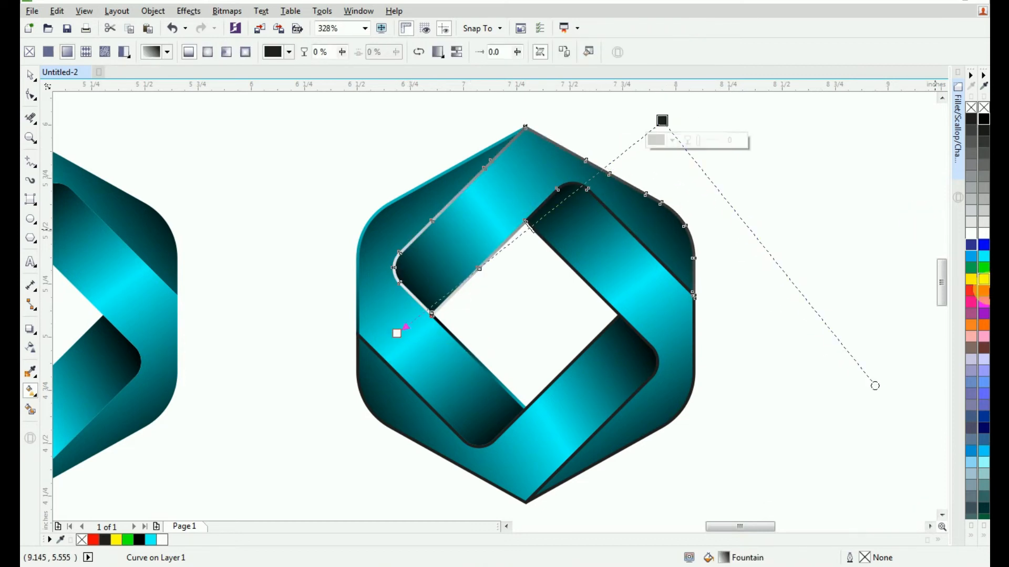
Color both ends of the upper outline's fountain fill cyan and add a black node at 48%
left_click(984, 260)
left_click_drag(397, 334, 397, 341)
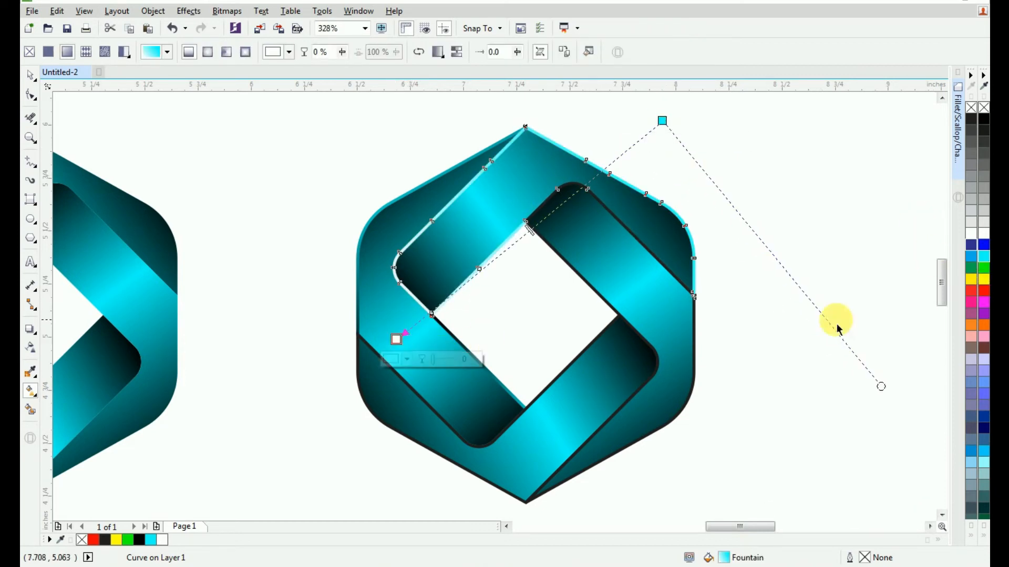
left_click(507, 242)
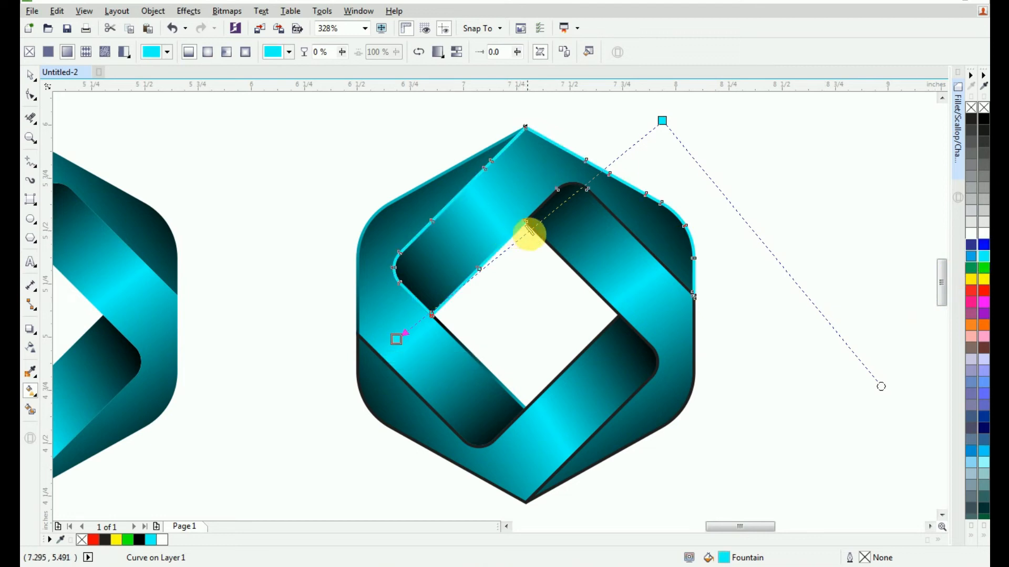
left_click_drag(525, 234, 534, 226)
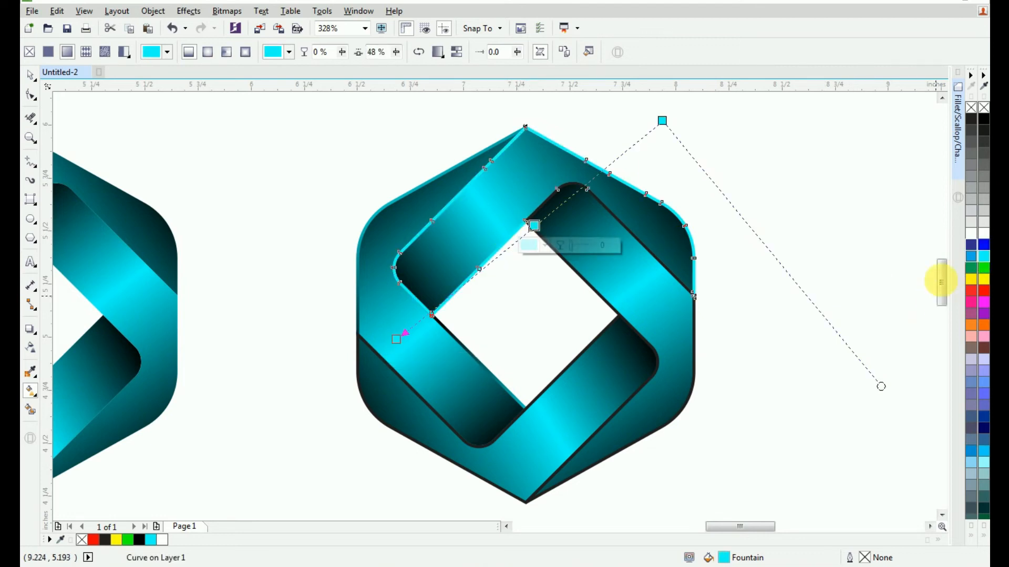
left_click(982, 129)
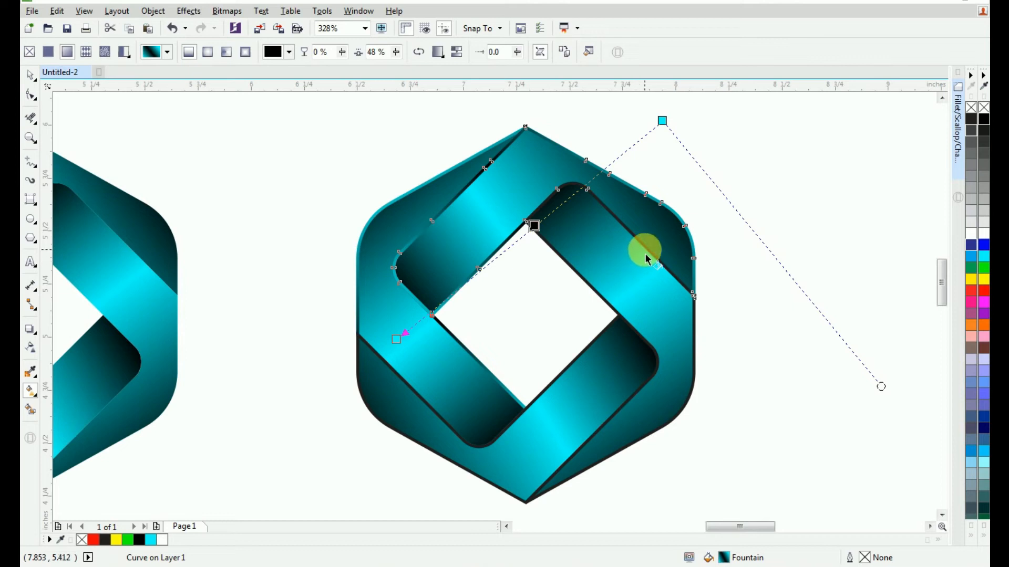
Apply a linear fountain fill to the right band's outline object, from well beyond the lower right corner to inside the upper band
left_click(695, 352)
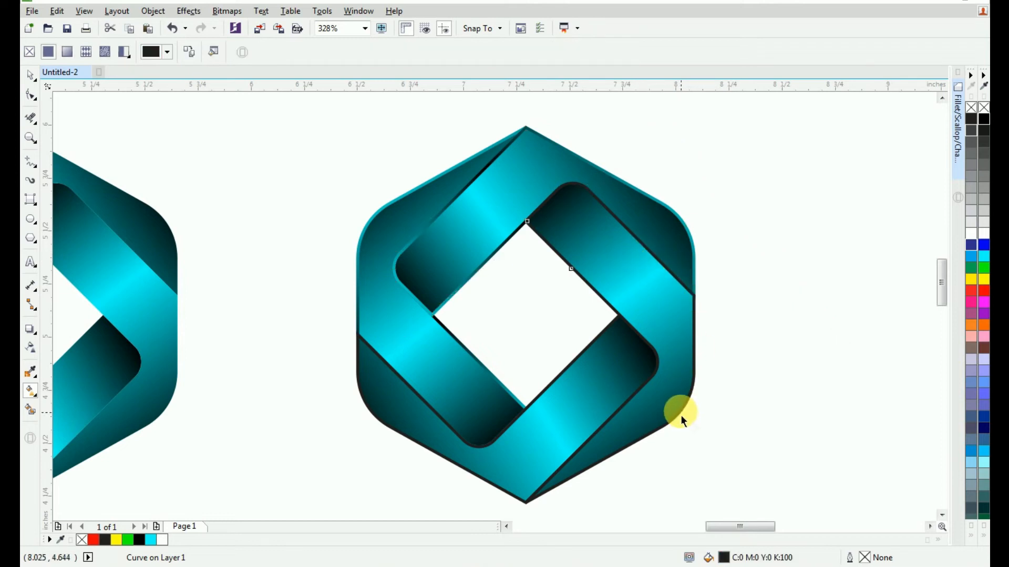
left_click_drag(679, 415, 507, 220)
left_click_drag(686, 419, 740, 476)
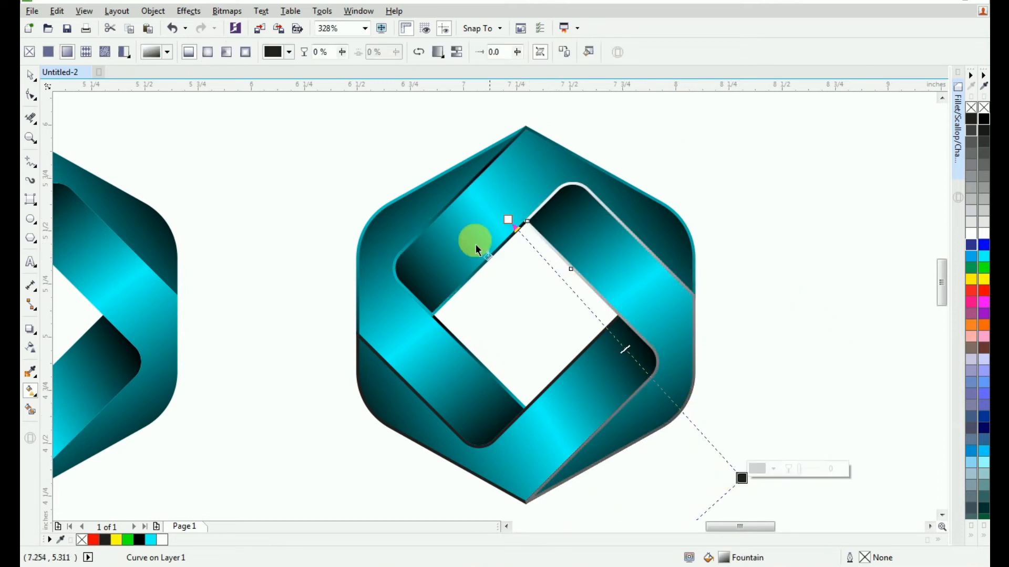
left_click_drag(508, 219, 492, 205)
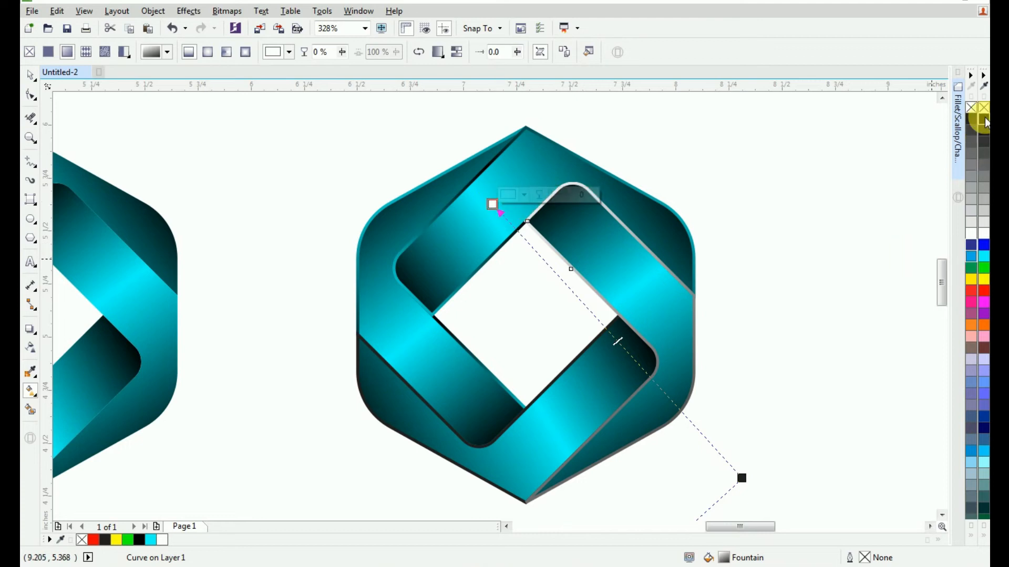
Color both ends of the right outline's fountain fill cyan, add a black node at 53%, and nudge the fill's ends
left_click(983, 120)
left_click(741, 478)
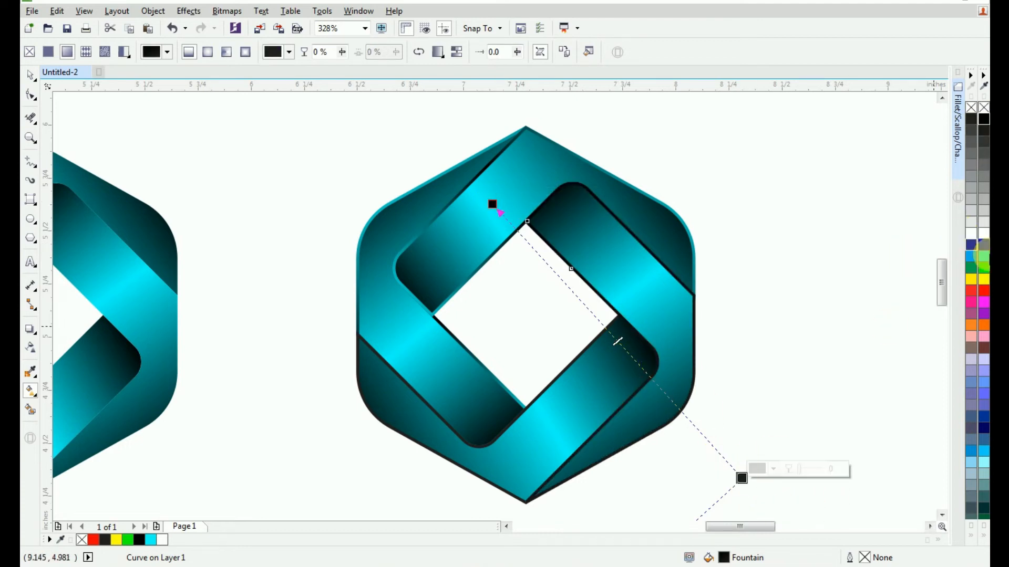
left_click(983, 256)
left_click(492, 205)
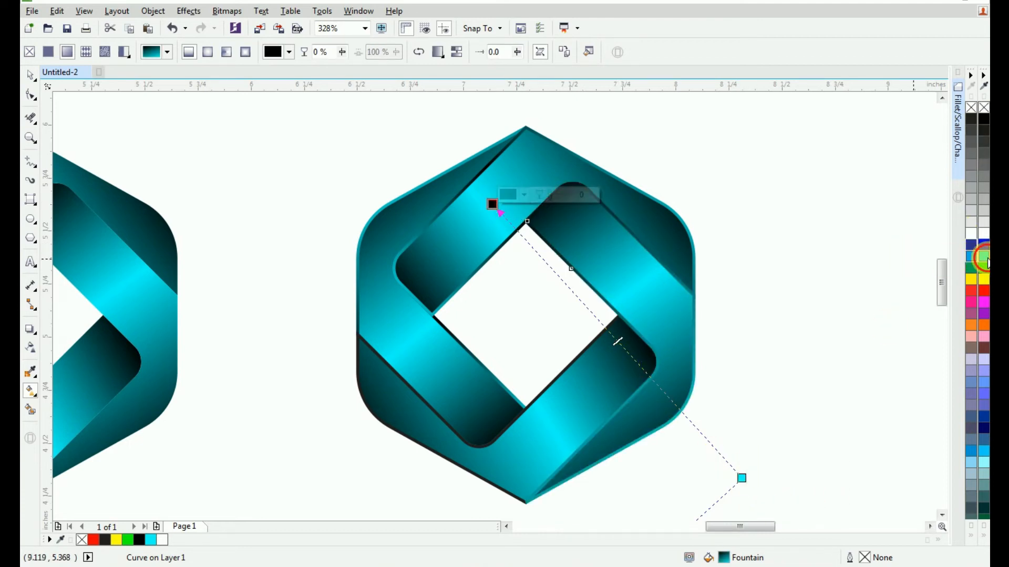
double_click(611, 333)
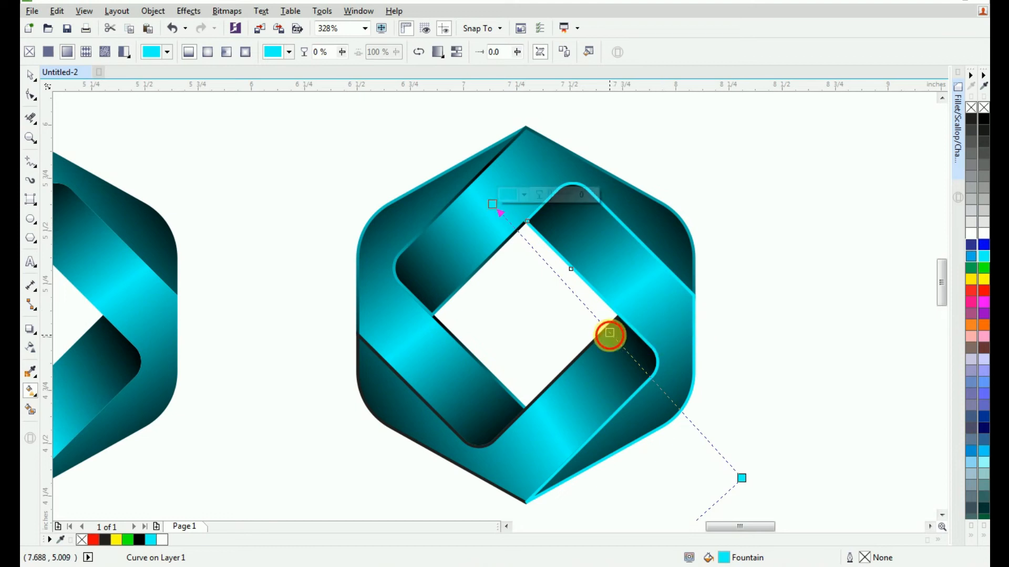
left_click(976, 126)
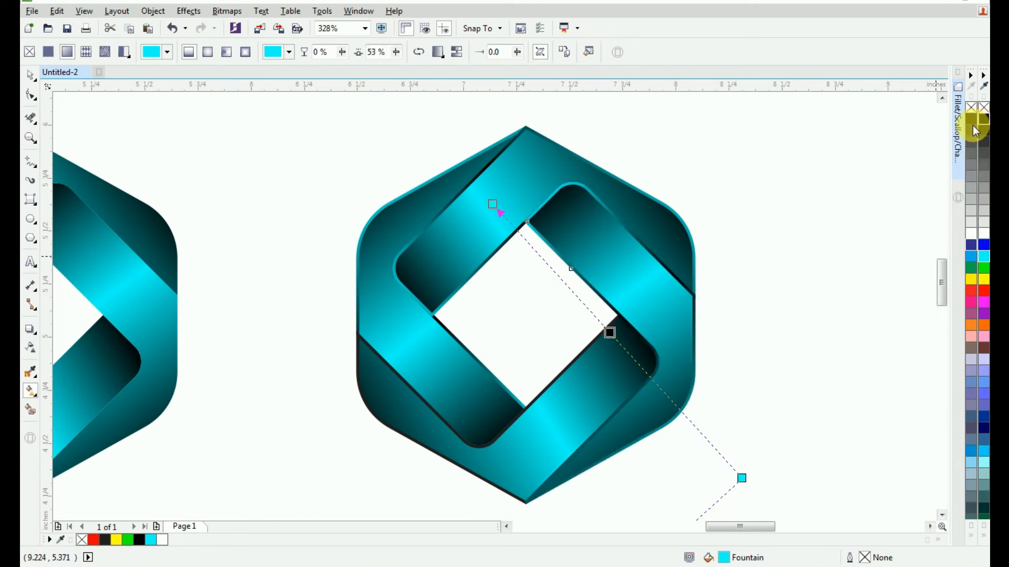
left_click(742, 478)
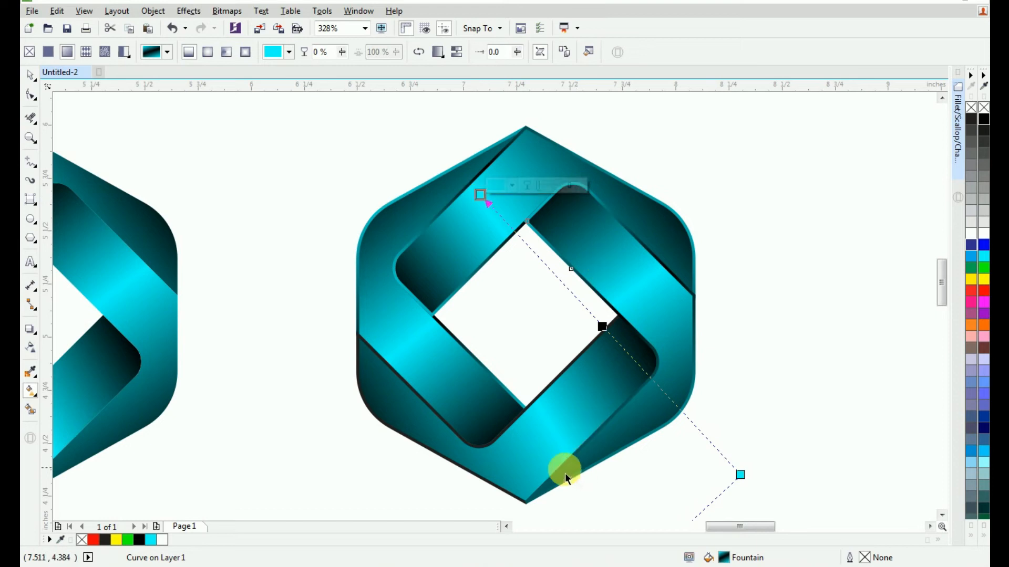
Apply a linear fountain fill to the bottom band's outline object, from well beyond the lower left edge to the right band
left_click(455, 471)
left_click_drag(453, 463, 682, 273)
left_click_drag(453, 463, 352, 519)
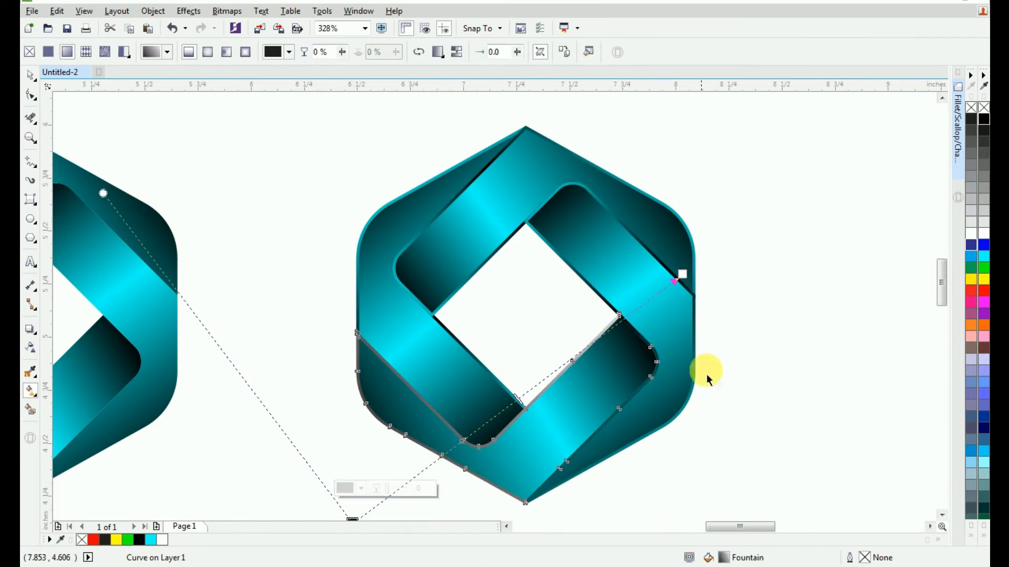
Color both ends of the bottom outline's fountain fill cyan and add a black node at 54%
left_click(981, 257)
left_click(352, 521)
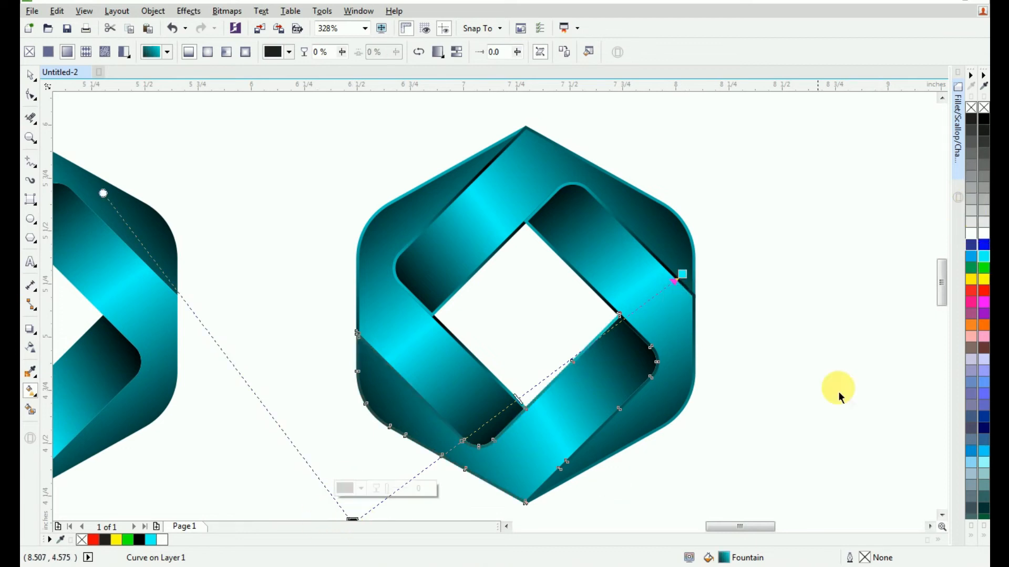
left_click(982, 257)
scroll(742, 257, "down", 3)
scroll(661, 331, "up", 3)
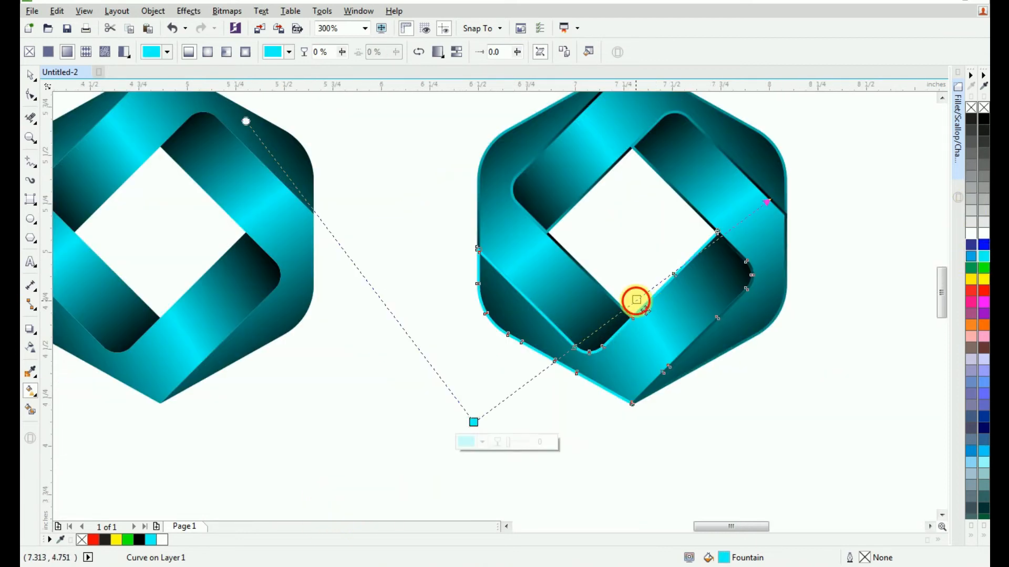
double_click(636, 300)
left_click(982, 122)
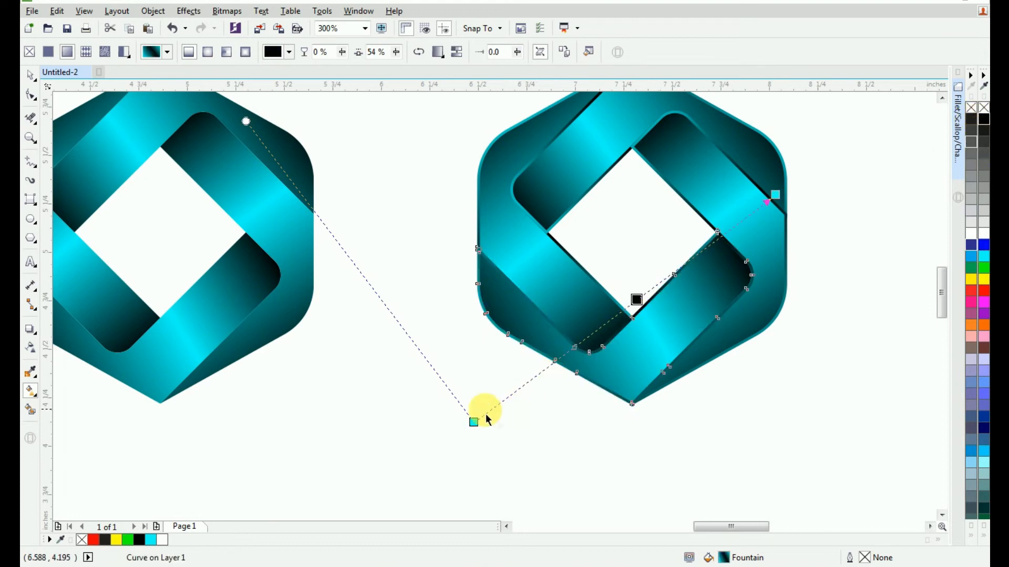
Pull both ends of the bottom outline's fountain fill inward, closer to the band, and deselect the object
left_click_drag(474, 422, 488, 419)
left_click_drag(775, 196, 741, 196)
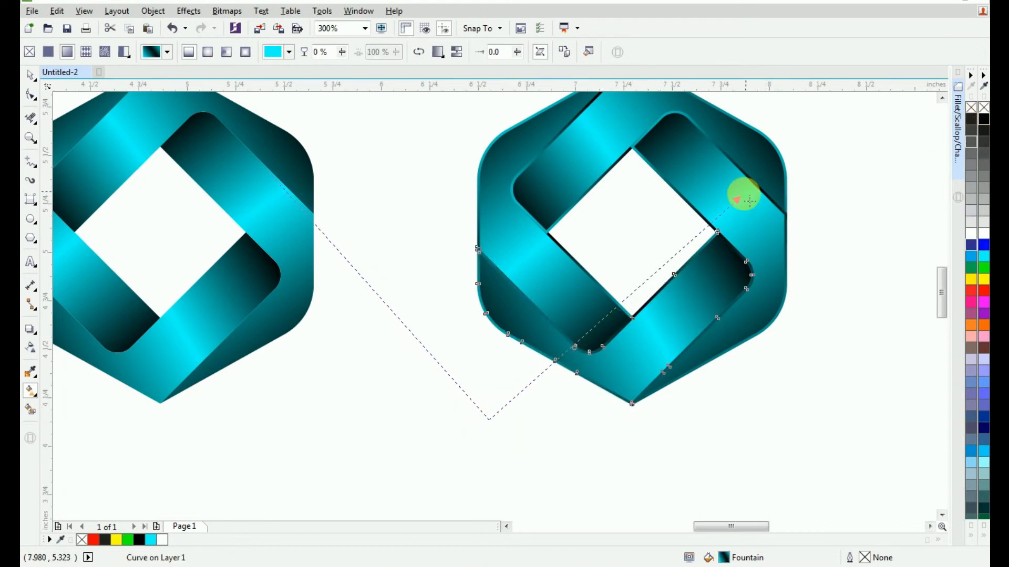
left_click_drag(488, 419, 506, 412)
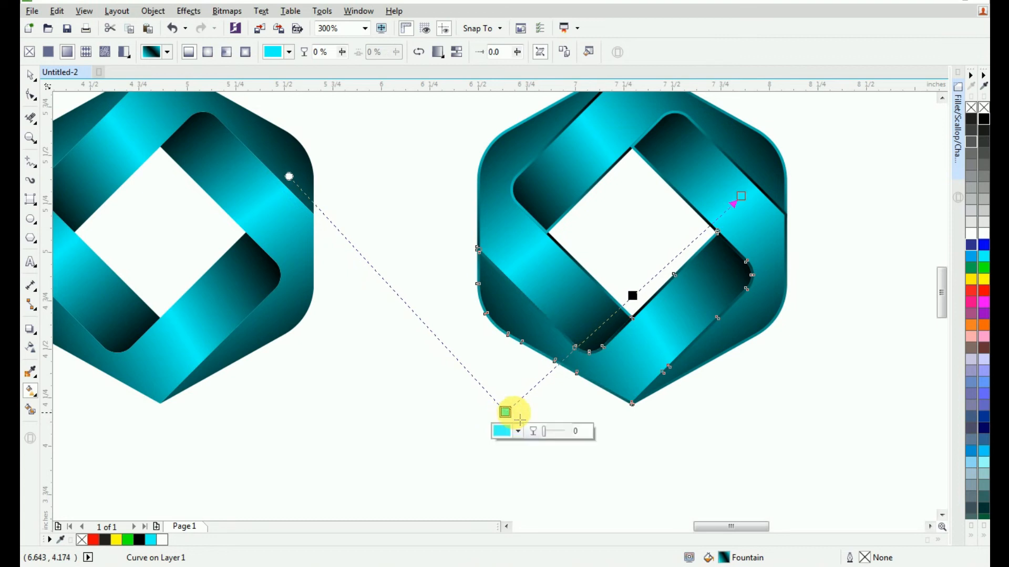
left_click(30, 76)
left_click(392, 184)
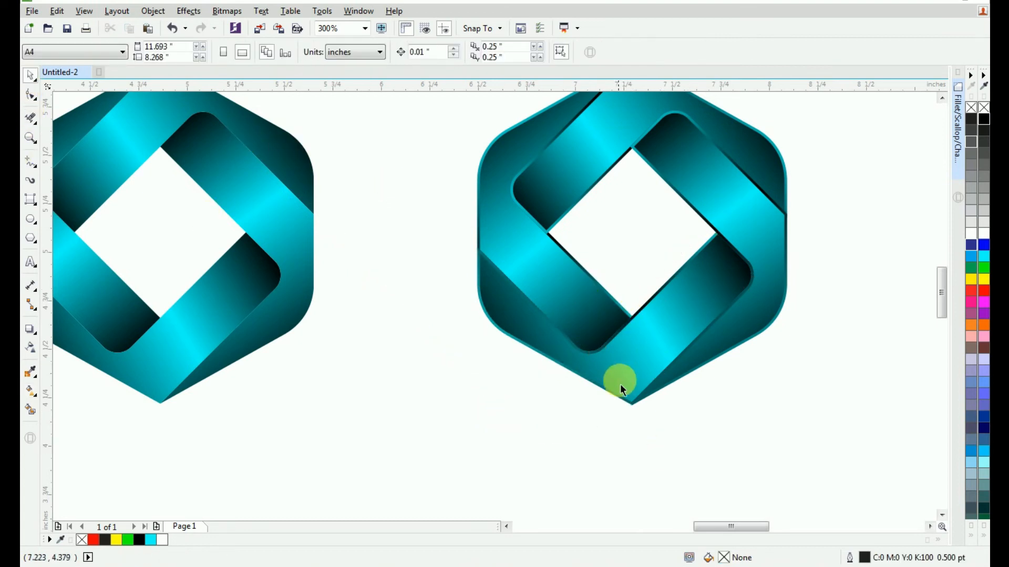
Move the whole right-hand logo closer to the left-hand logo, keeping the two level
key("F4")
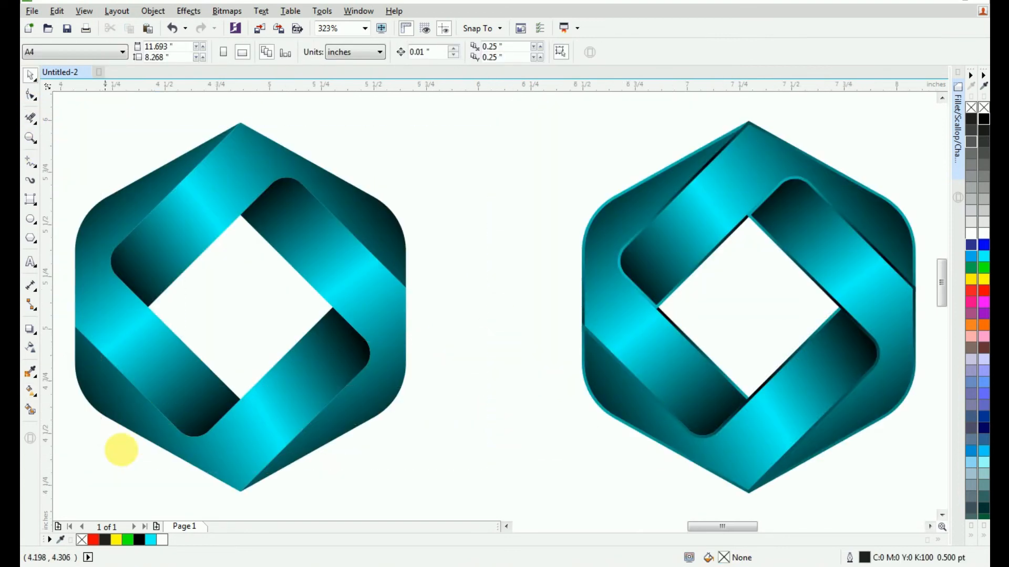
scroll(457, 254, "down", 3)
left_click_drag(473, 158, 714, 374)
left_click_drag(664, 305, 612, 304)
left_click(709, 216)
key("F4")
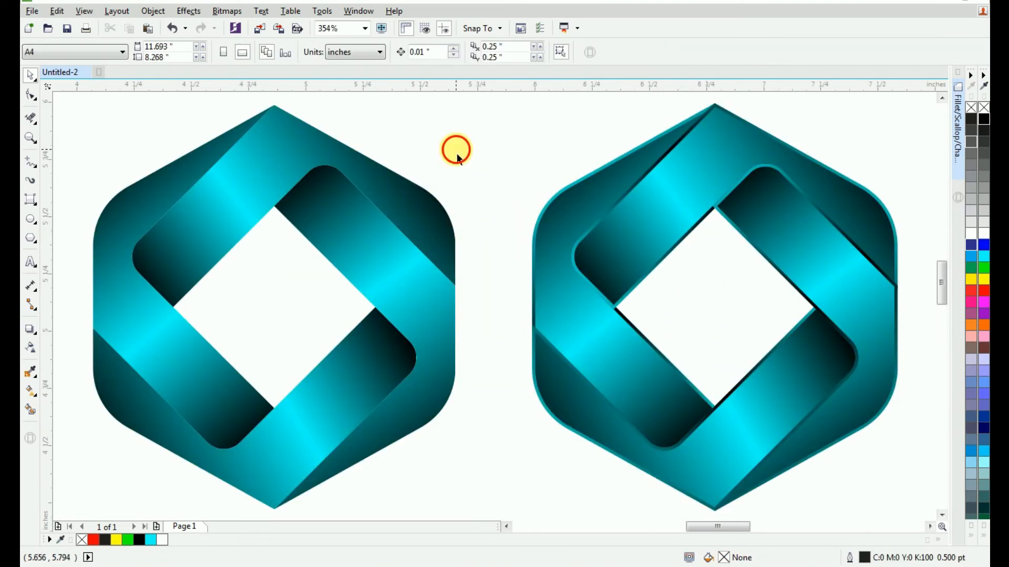
Draw a flat ellipse about 0.93 by 0.18 inches just beneath the left-hand logo and fill it black without an outline
left_click(30, 219)
scroll(518, 338, "down", 3)
left_click_drag(311, 442, 436, 469)
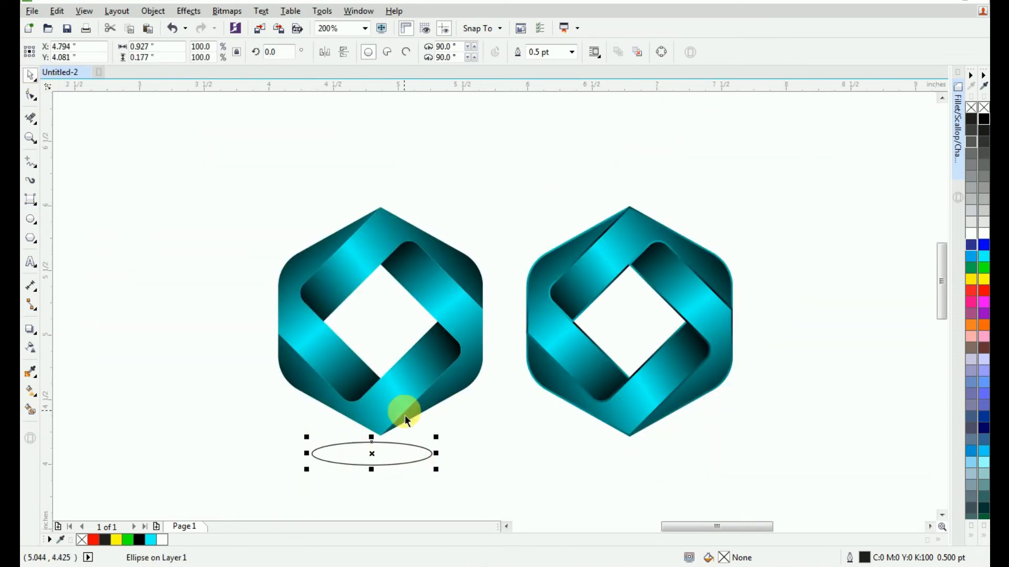
mouse_move(378, 443)
left_mouse_down()
mouse_move(383, 455)
mouse_move(376, 439)
left_mouse_up()
left_click(984, 119)
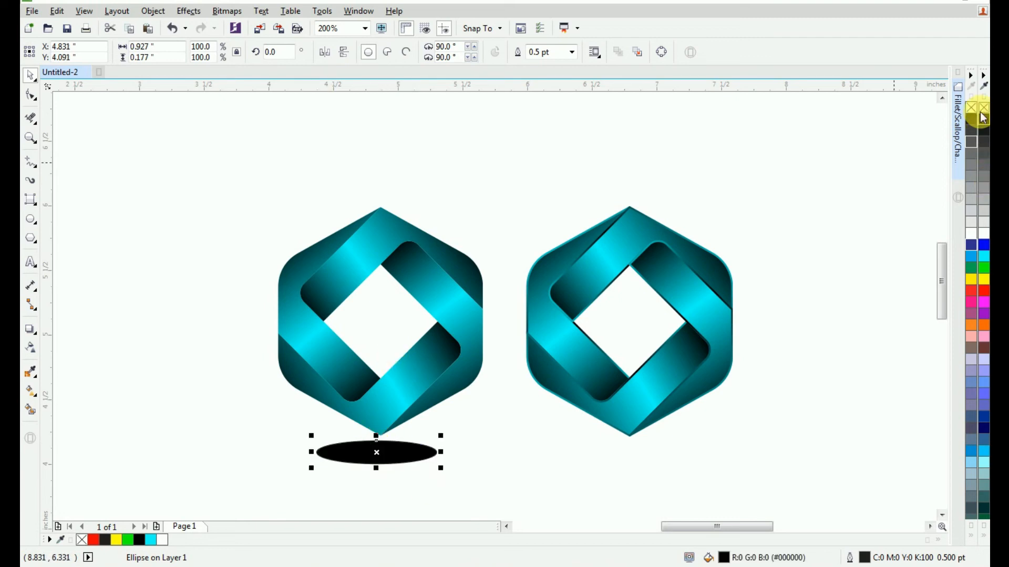
right_click(983, 108)
Convert the black ellipse to a 200 dpi CMYK bitmap with anti-aliasing and a transparent background
left_click(226, 11)
left_click(274, 27)
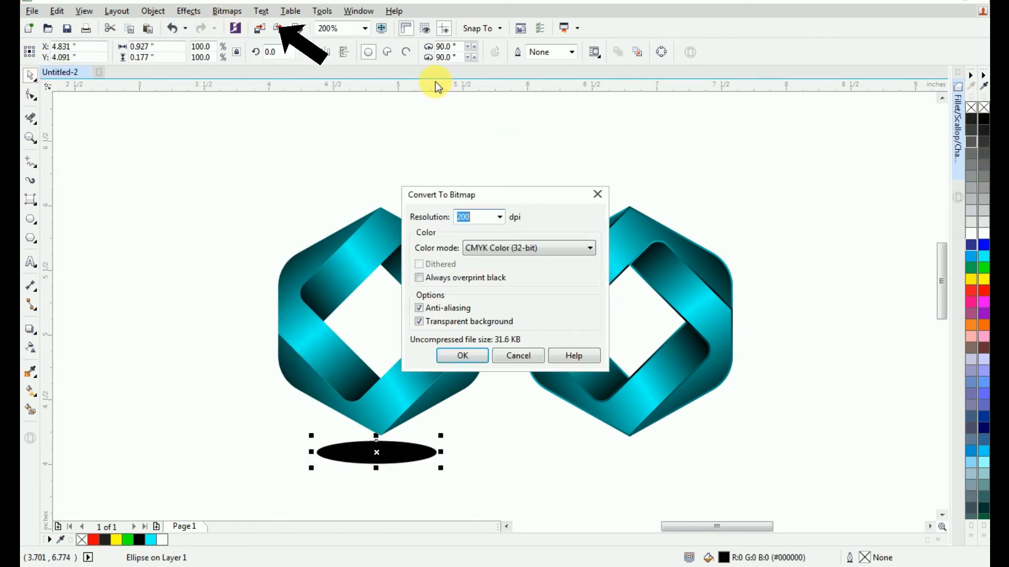
left_click(462, 355)
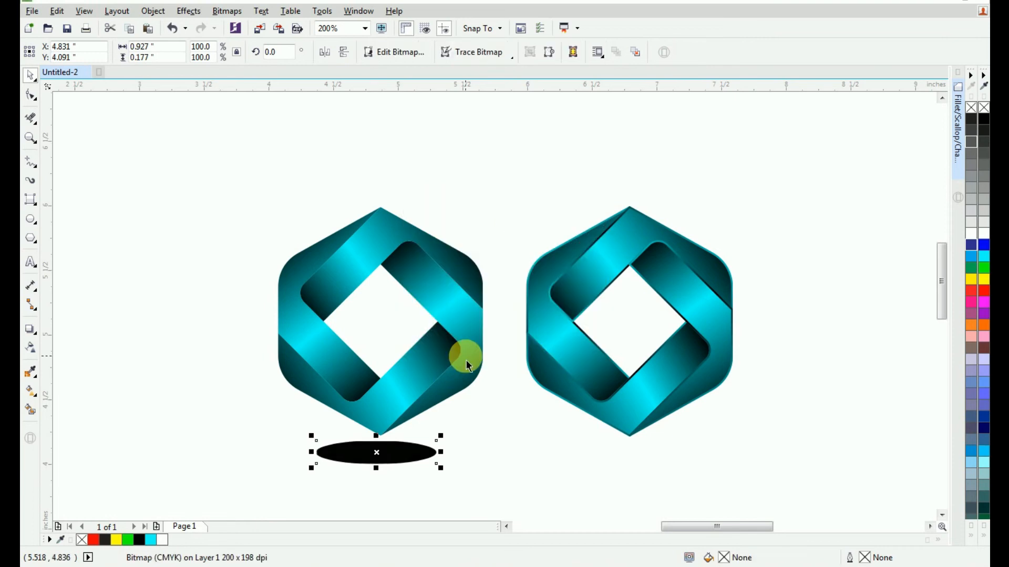
Apply a Gaussian Blur with a 19-pixel radius to the black ellipse bitmap and deselect it
left_click(235, 11)
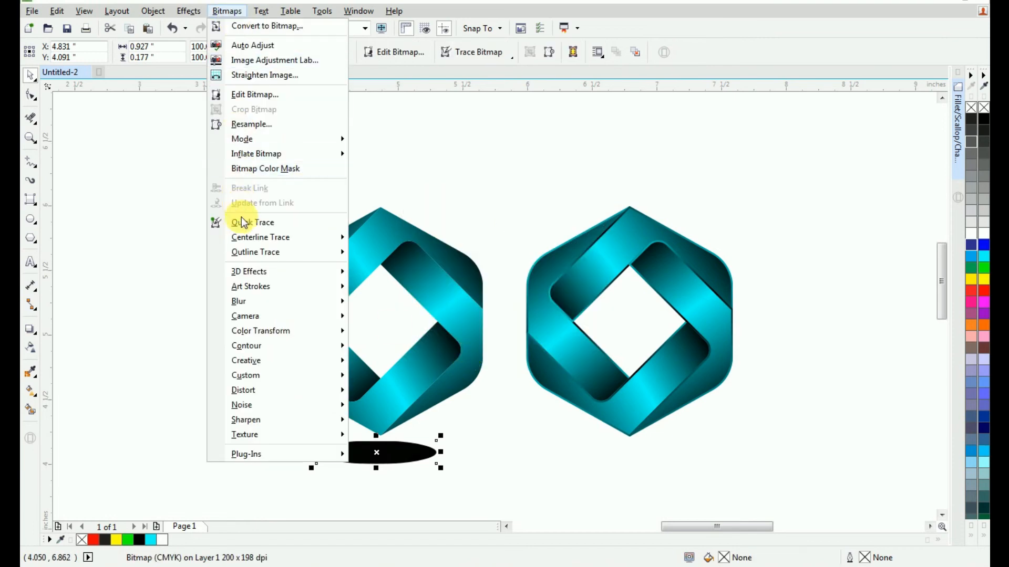
mouse_move(273, 301)
left_click(408, 320)
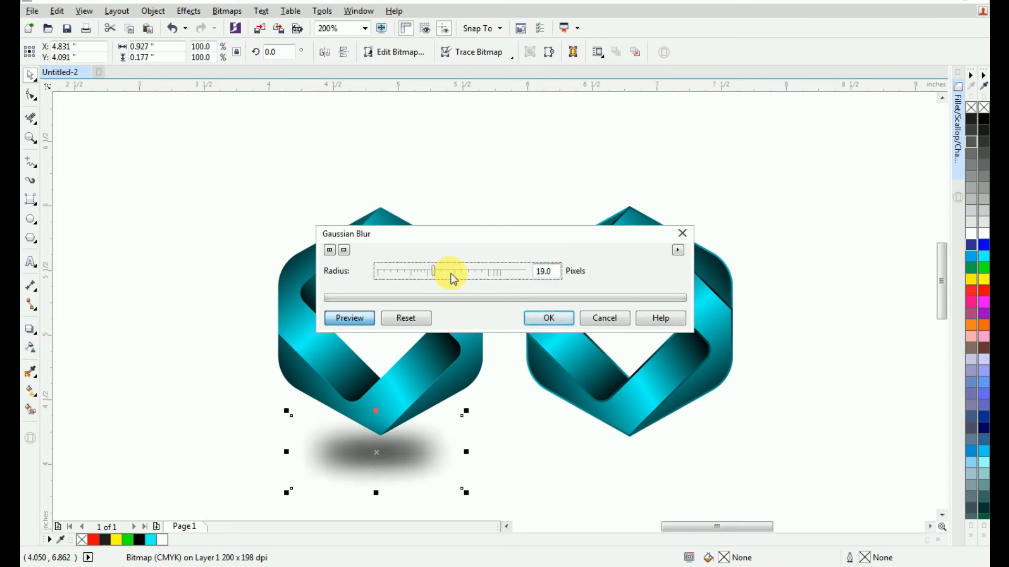
left_click(548, 326)
left_click(520, 180)
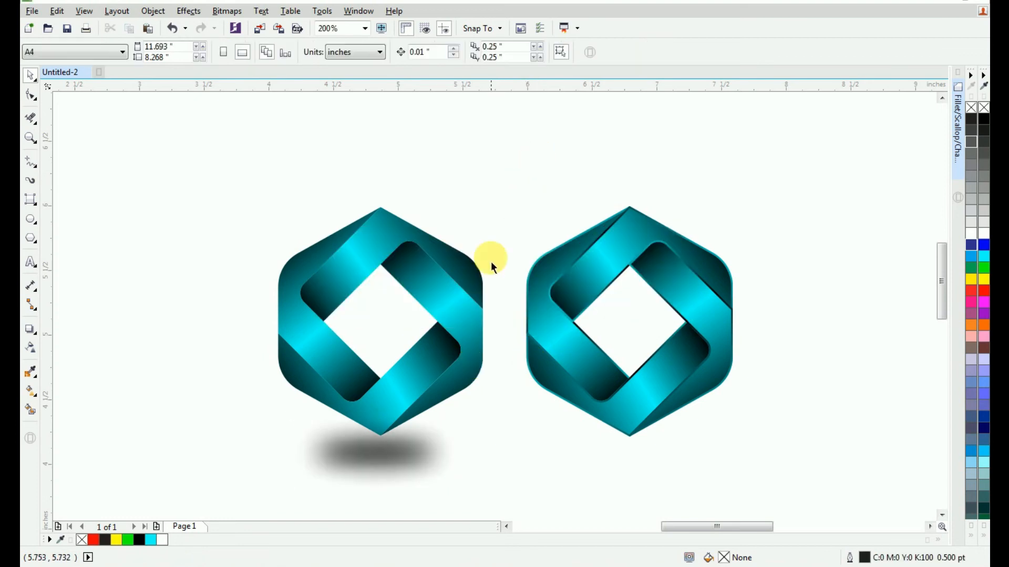
Select the four objects of the left-hand logo and group them
left_click_drag(244, 447, 245, 447)
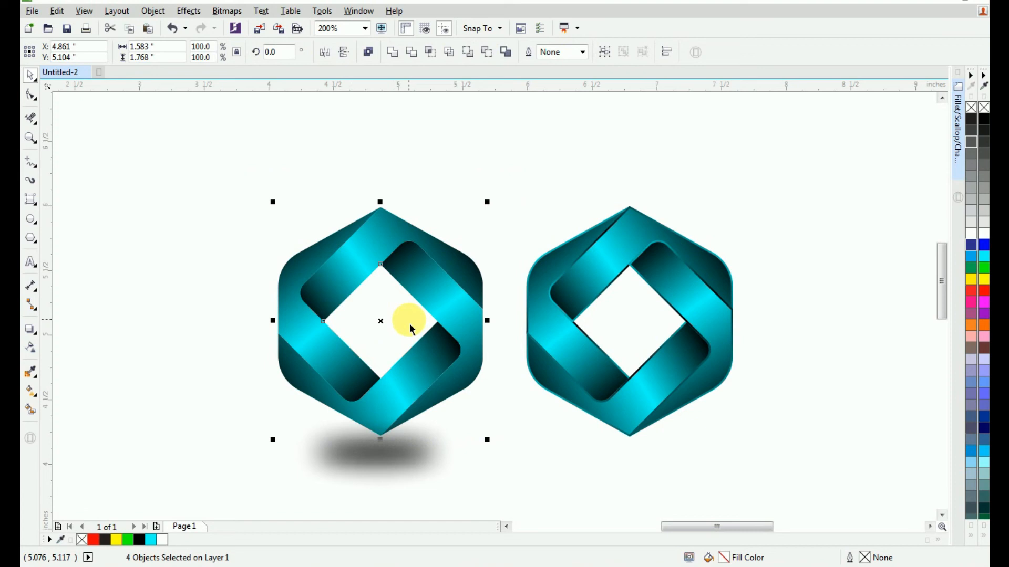
right_click(383, 321)
left_click(434, 92)
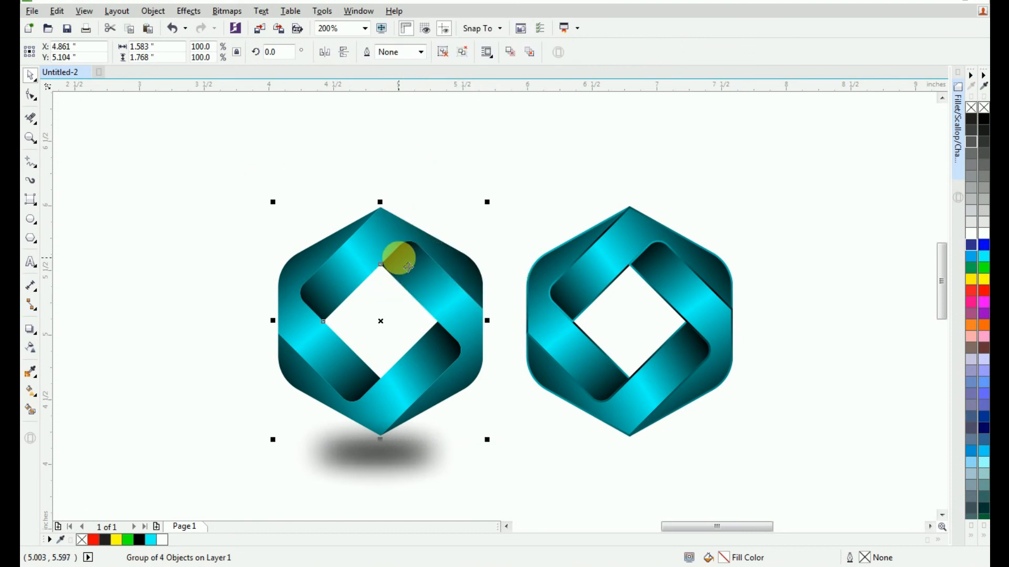
Create a vertically mirrored copy of the left-hand logo group directly below it and raise it until its tip meets the blurred shadow
left_click(435, 261)
scroll(452, 131, "down", 1)
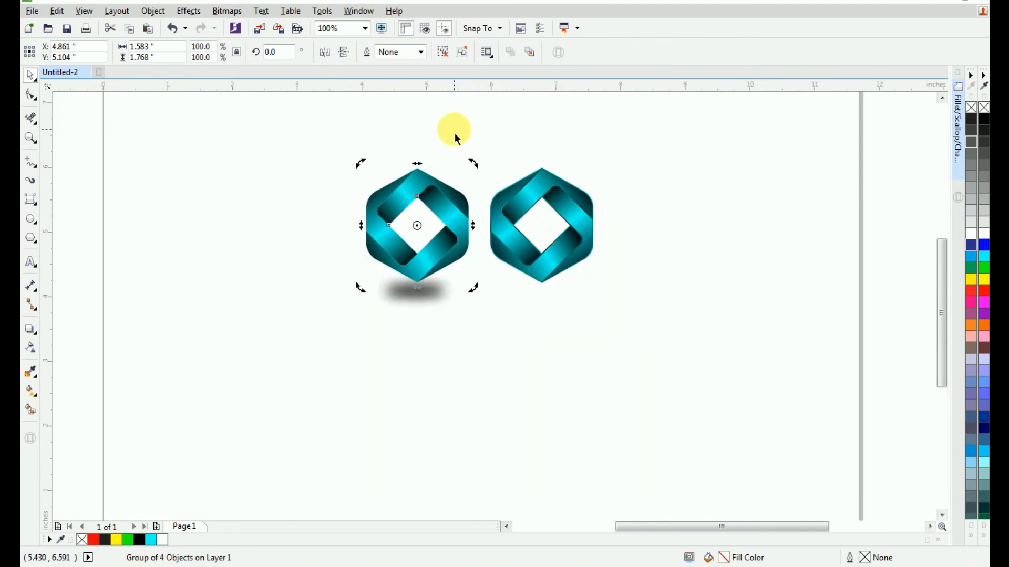
left_click(475, 216)
left_click_drag(474, 172, 444, 332)
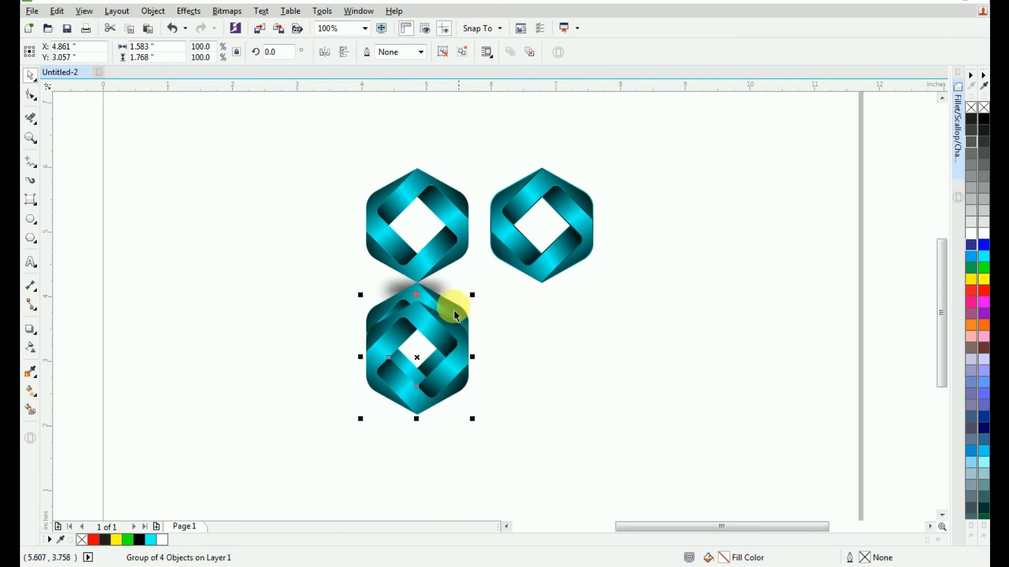
left_click(453, 303)
left_click(419, 323)
scroll(418, 310, "up", 1)
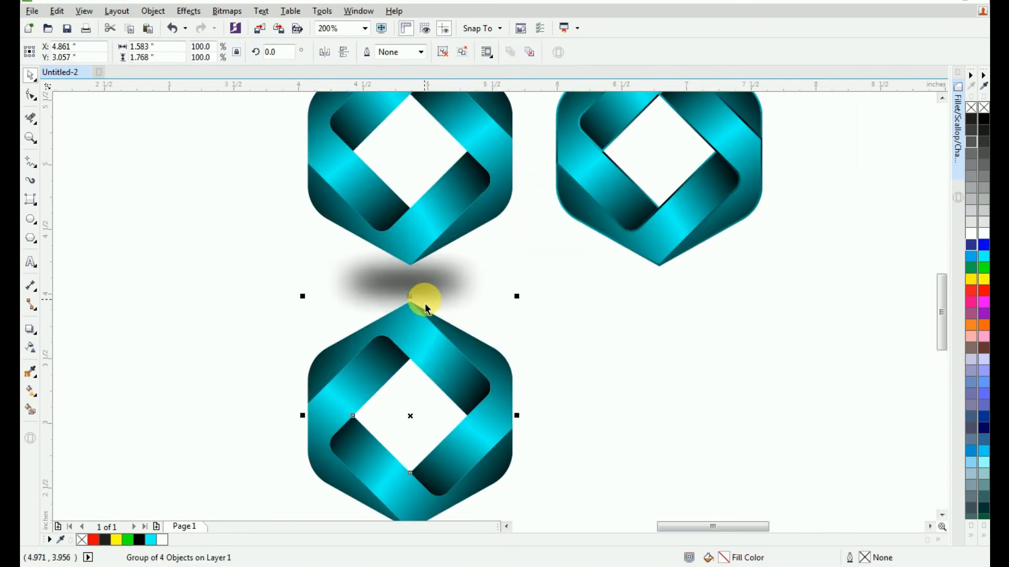
left_click_drag(422, 332, 423, 315)
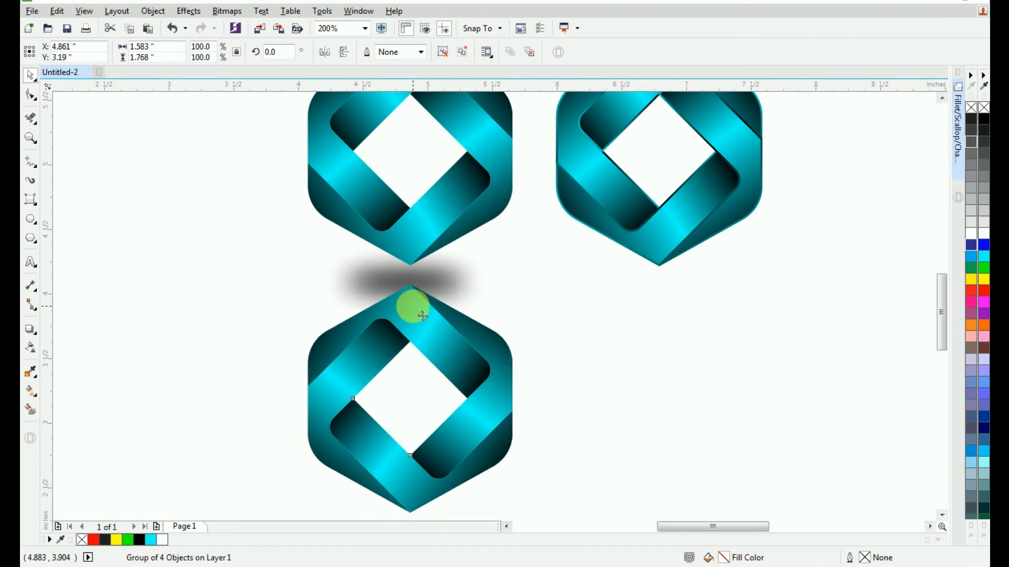
left_click(423, 315)
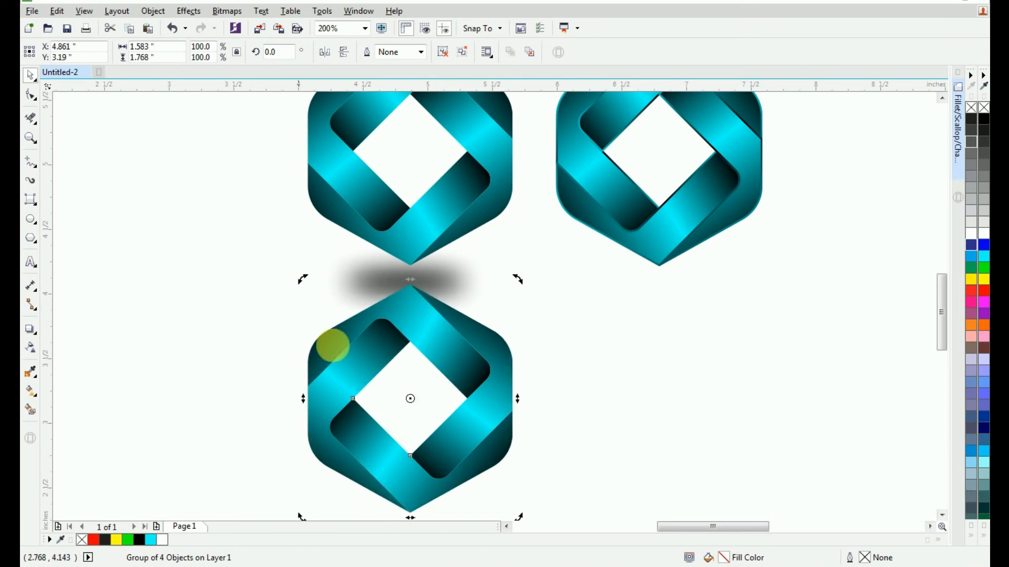
Apply a vertical linear transparency to the left-hand reflection, fading downward from its tip to fully transparent above its middle
left_click(33, 350)
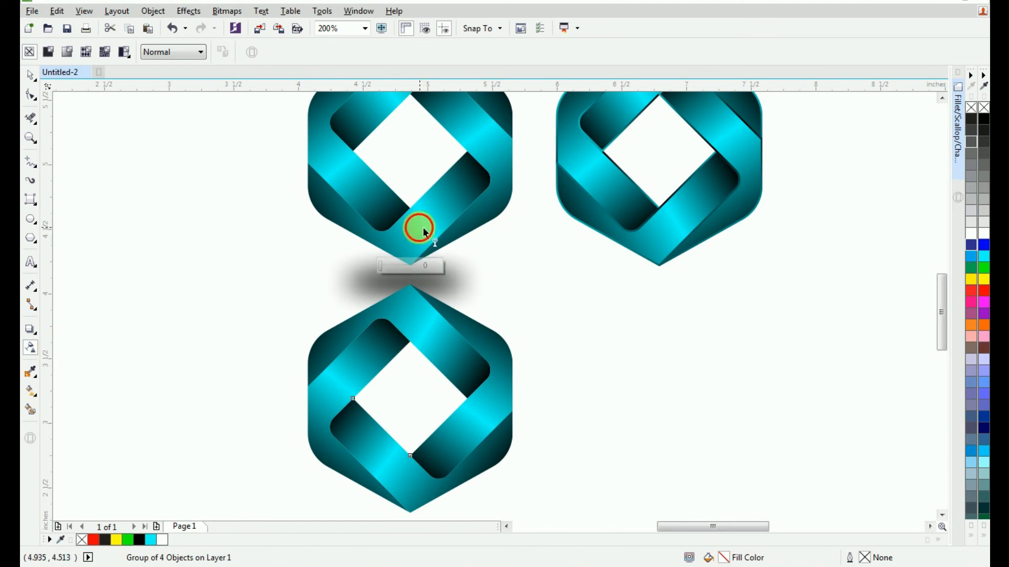
left_click_drag(418, 226, 419, 432)
left_click_drag(423, 227, 409, 232)
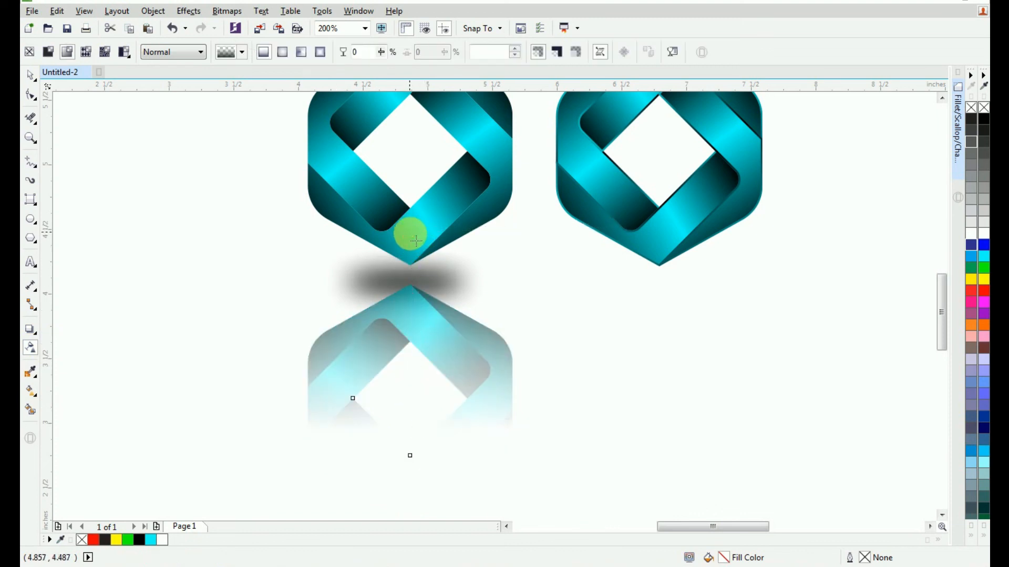
left_click_drag(419, 431, 409, 388)
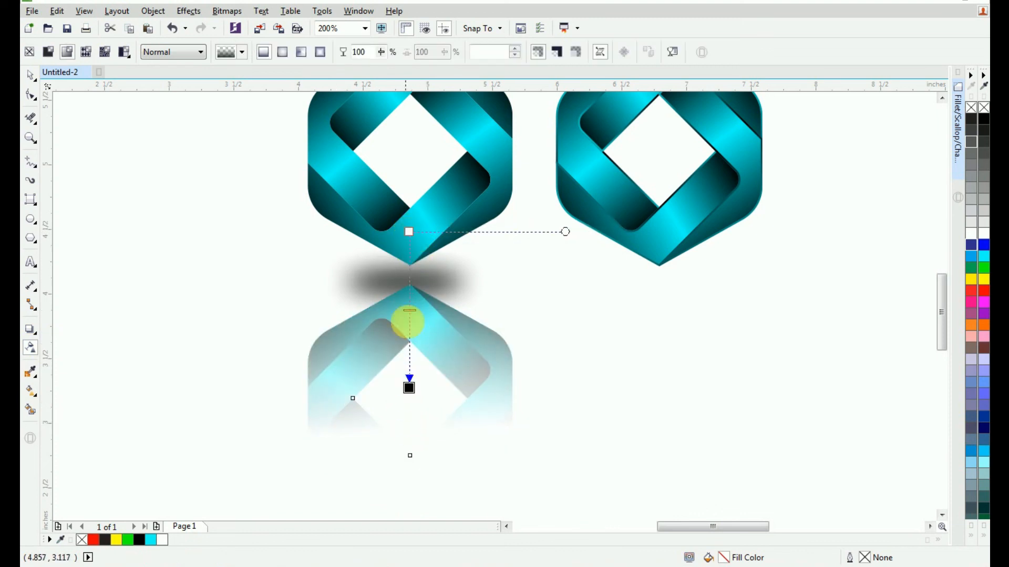
left_click_drag(409, 232, 410, 245)
left_click_drag(409, 389, 409, 367)
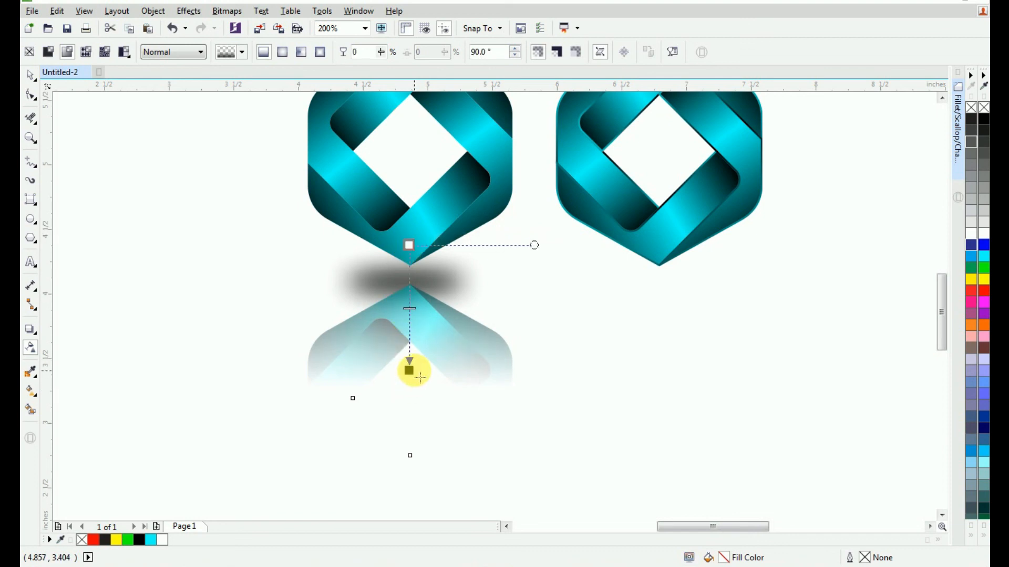
left_click(417, 306)
left_click_drag(411, 239, 407, 204)
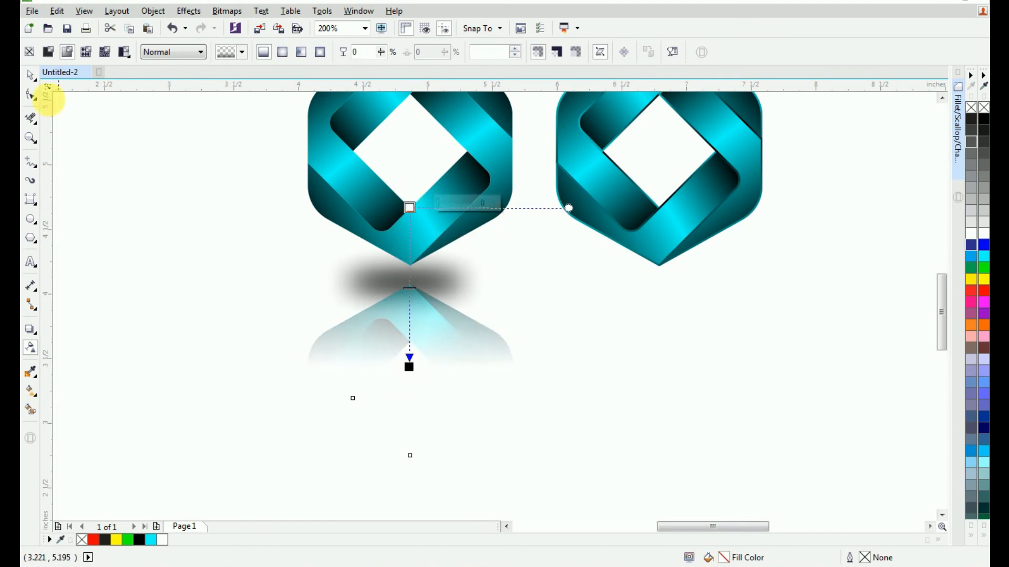
Copy the blurred shadow beneath the right-hand logo at the same height as the original
left_click(31, 75)
left_click(460, 274)
left_click(459, 274)
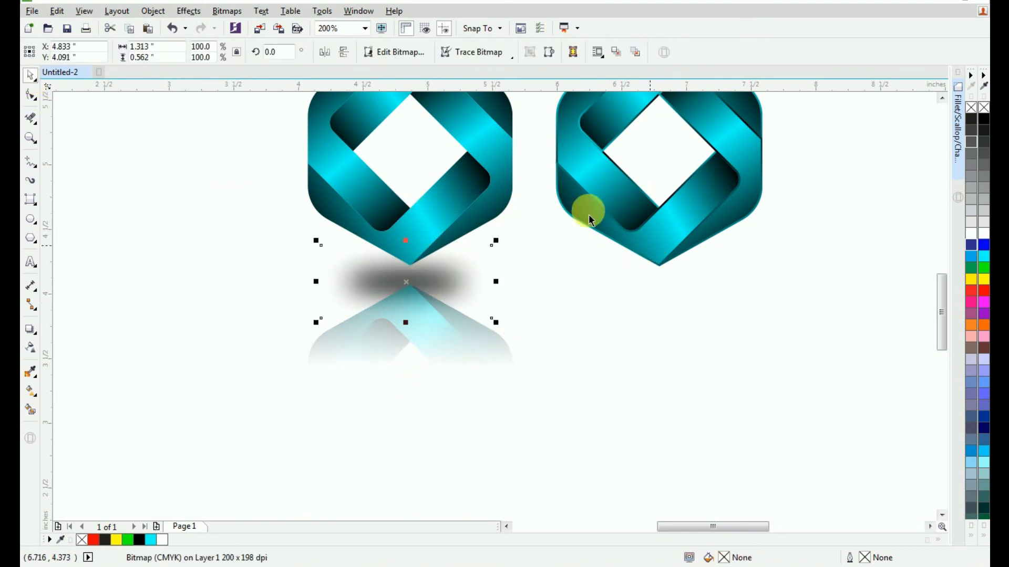
left_click(668, 241, "shift")
key("c")
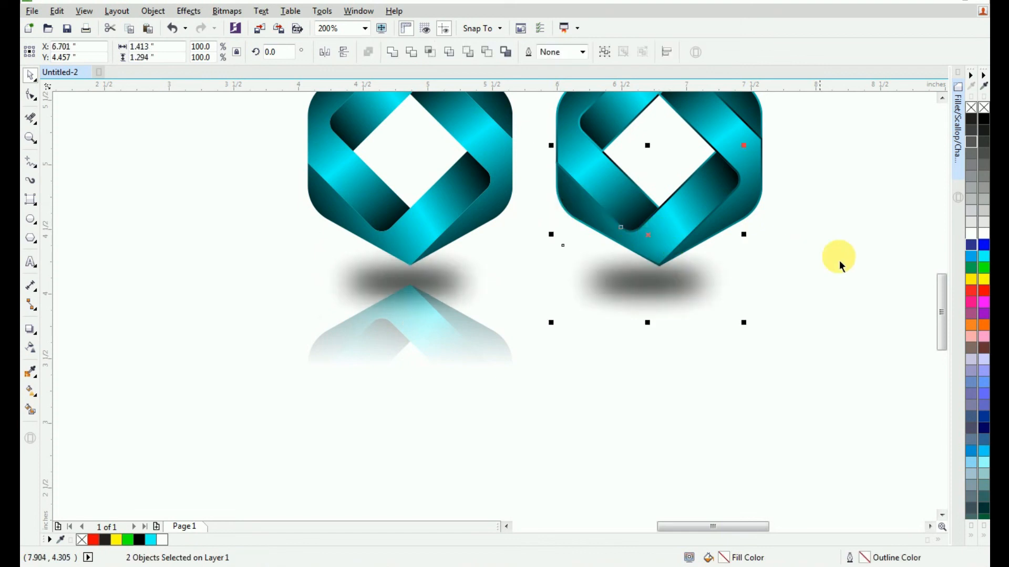
left_click(839, 257)
left_click(675, 289)
left_click(776, 239)
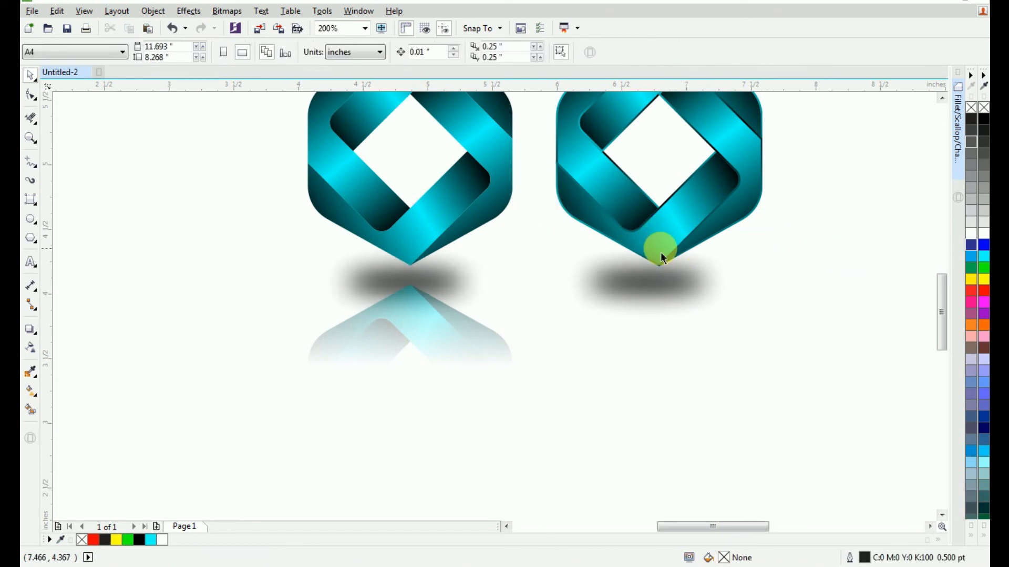
Select the eight objects of the right-hand logo and create a vertically mirrored copy directly beneath it
scroll(631, 263, "down", 1)
left_click_drag(573, 278, 574, 273)
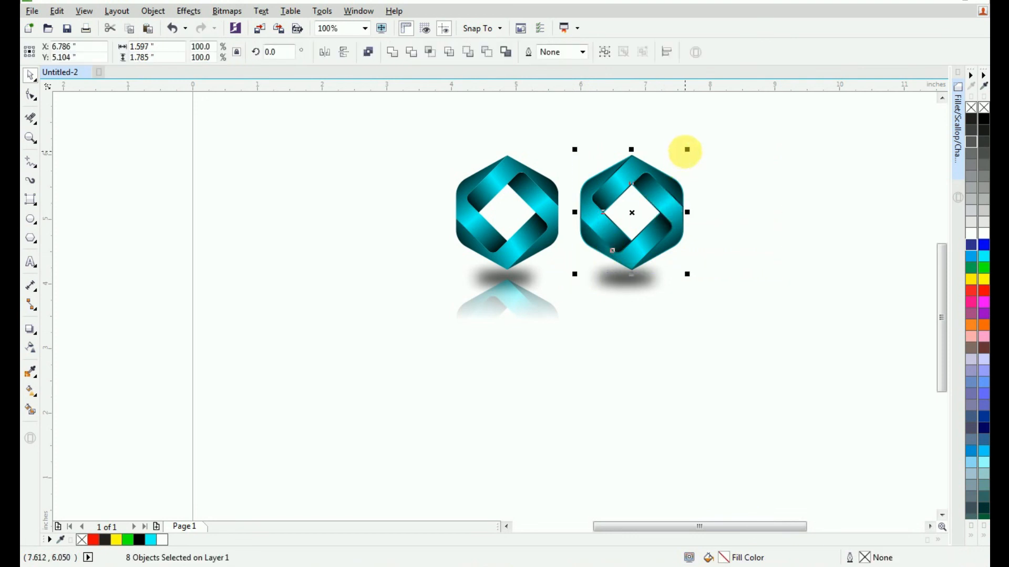
left_click_drag(685, 149, 627, 320)
Apply a vertical linear transparency to the right-hand reflection, fading downward from its tip to fully transparent around its middle
scroll(667, 278, "up", 1)
left_click(31, 348)
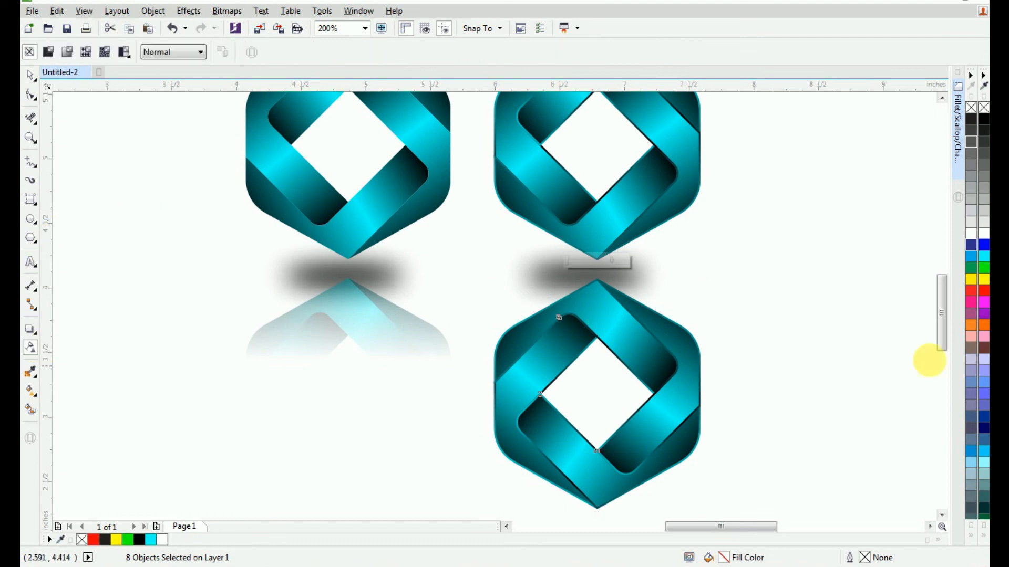
left_click_drag(589, 217, 594, 305)
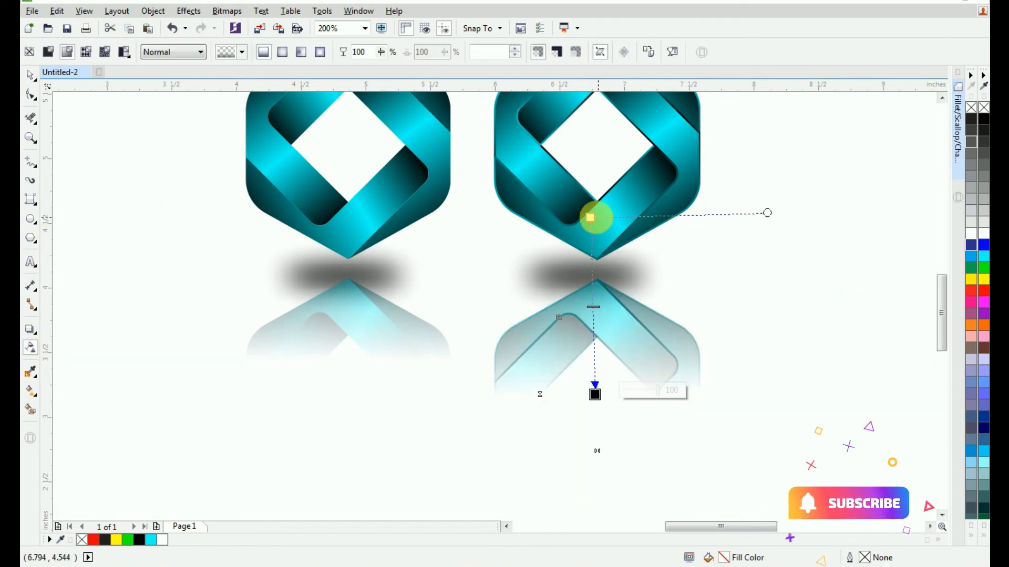
left_click_drag(590, 217, 595, 234)
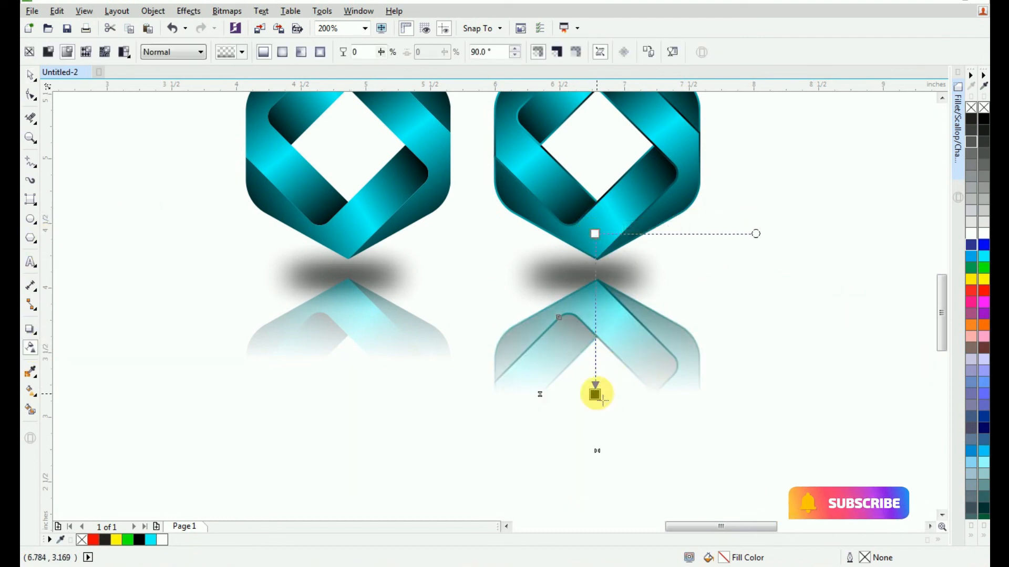
left_click_drag(595, 394, 595, 378)
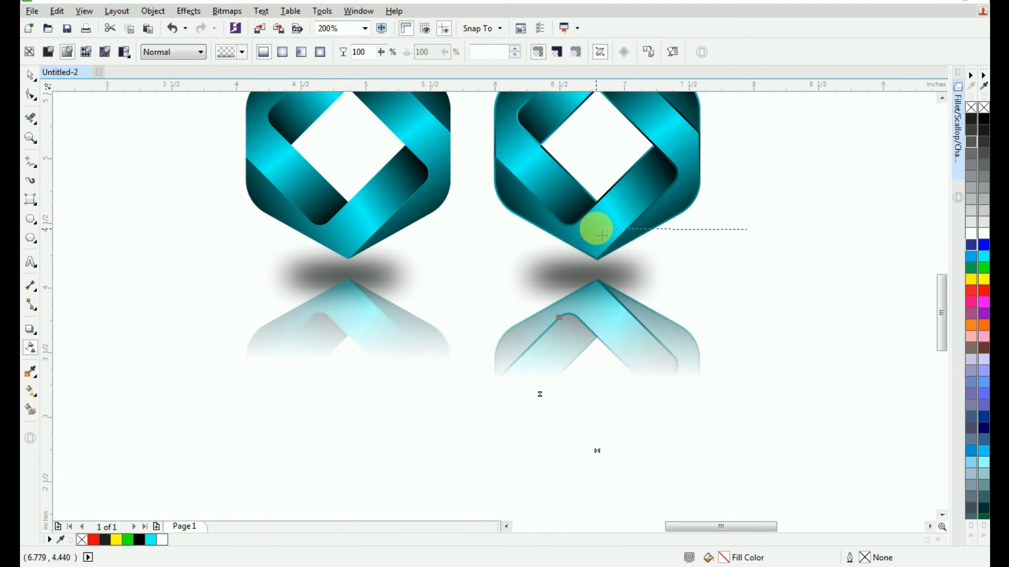
left_click_drag(595, 228, 596, 228)
Shift the right-hand shadow horizontally to centre it under the logo's lower tip and deselect it
left_click(31, 76)
left_click(548, 266)
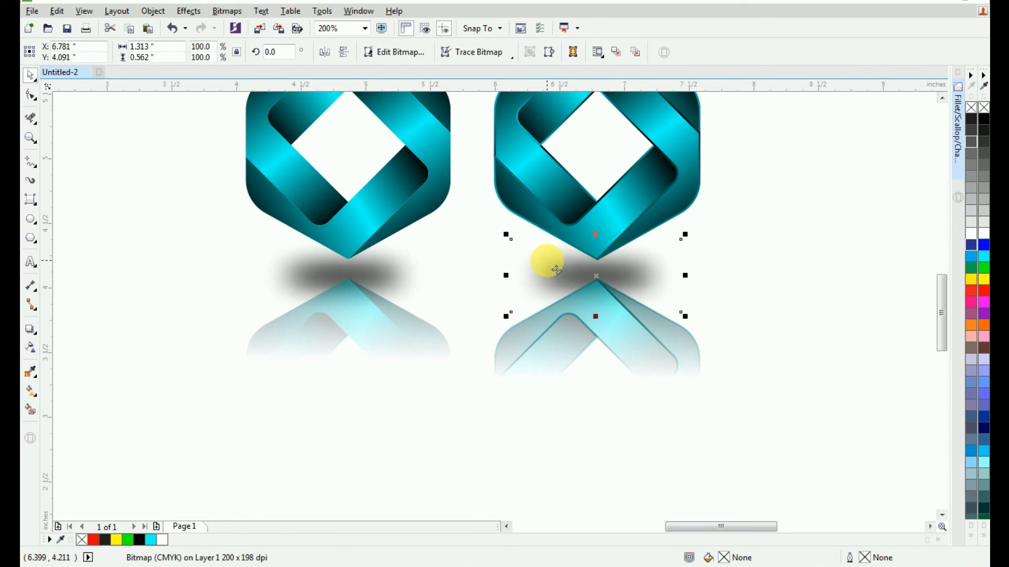
left_click(758, 292)
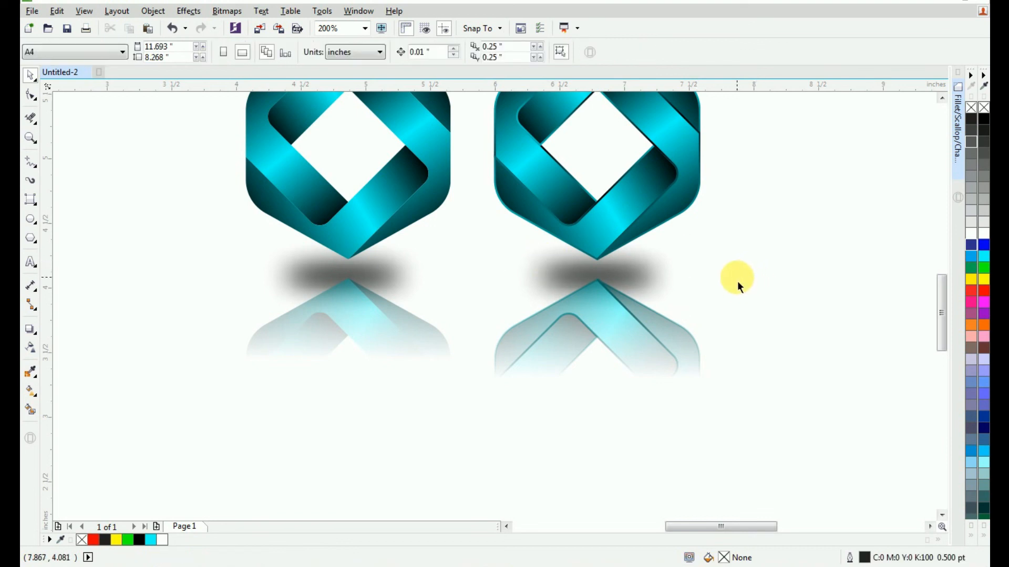
Frame both logos with their reflections and examine them in a full-screen preview
scroll(736, 281, "down", 1)
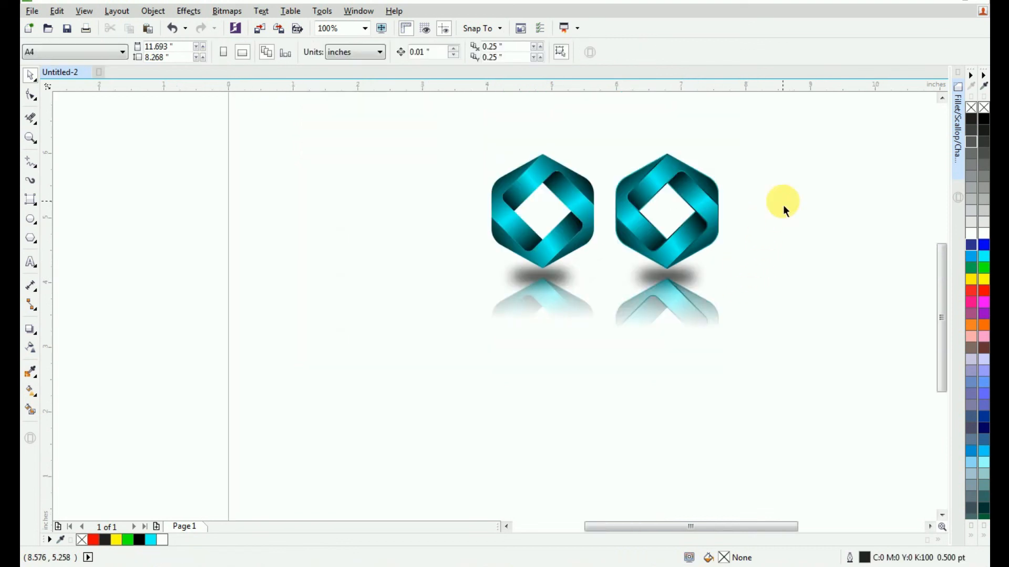
scroll(761, 214, "up", 1)
key("z")
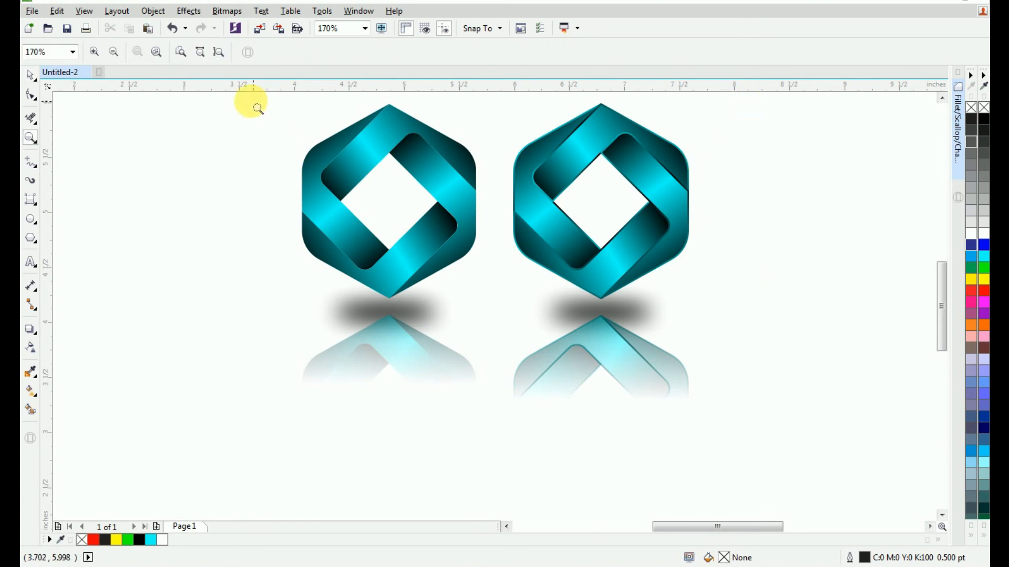
left_click_drag(218, 97, 754, 402)
left_click(30, 76)
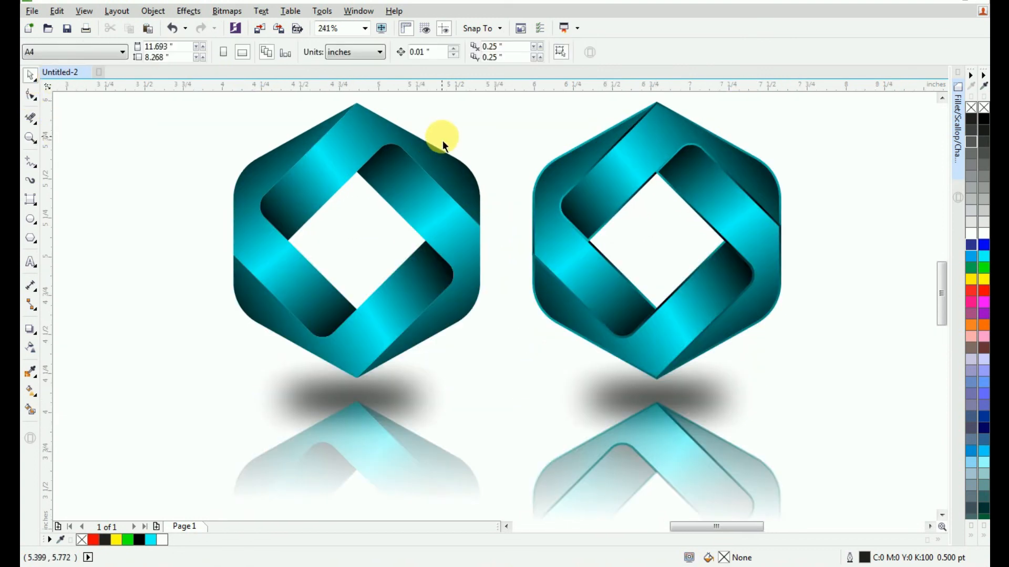
key("F9")
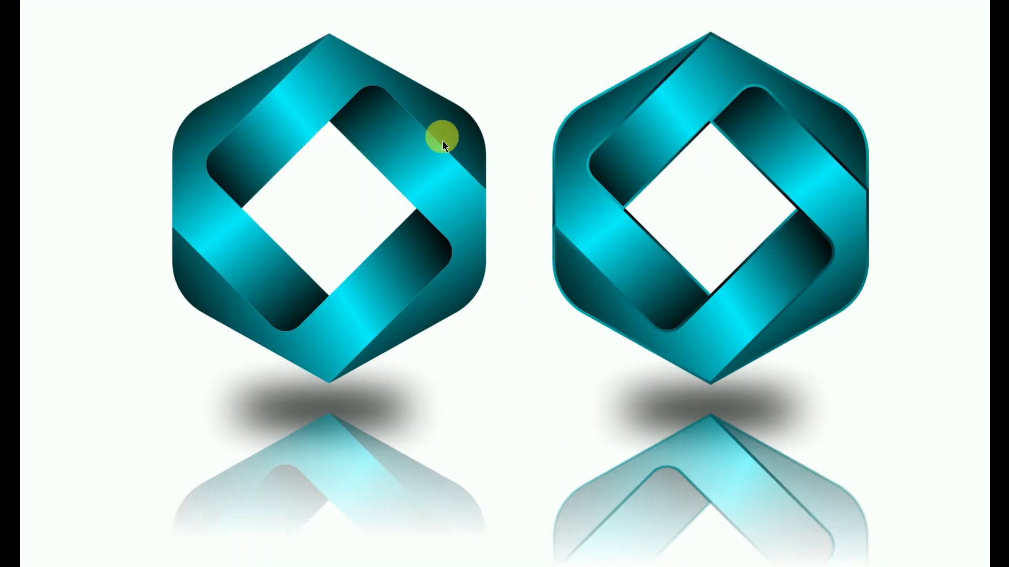